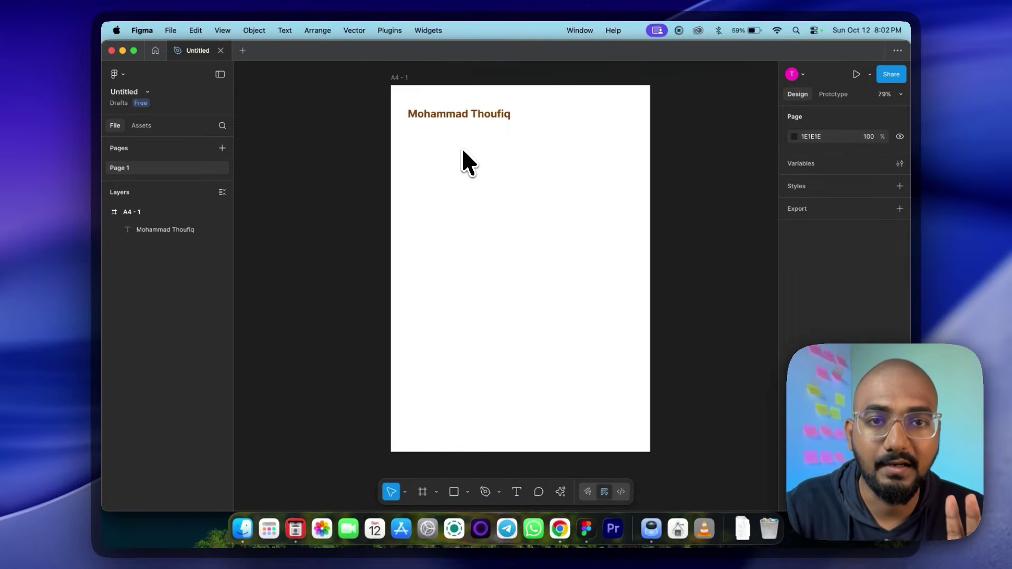
Step: Duplicate the name heading just below the original, setting the copy to size 16 Regular
left_click(487, 117)
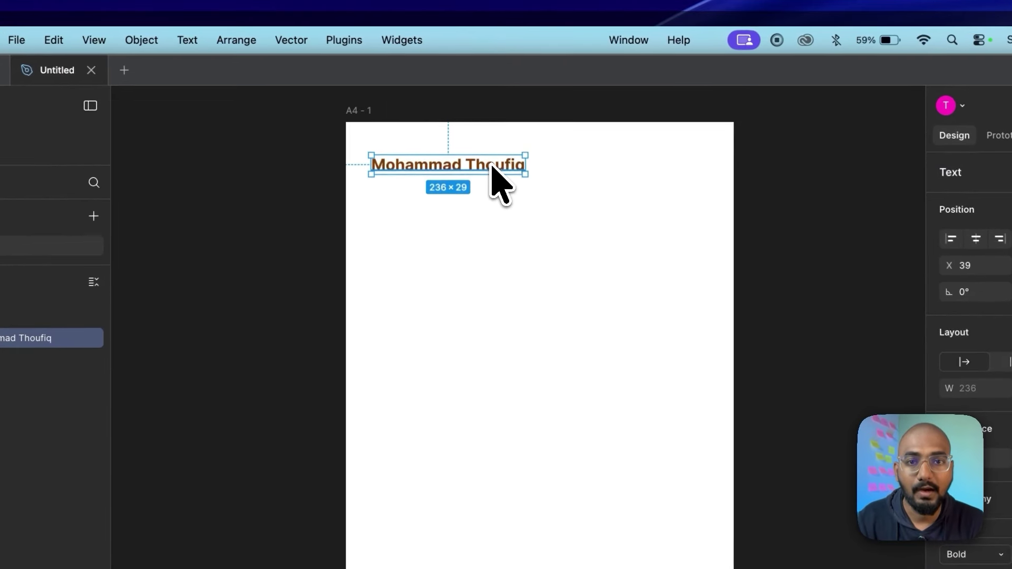
left_click_drag(487, 115, 486, 132)
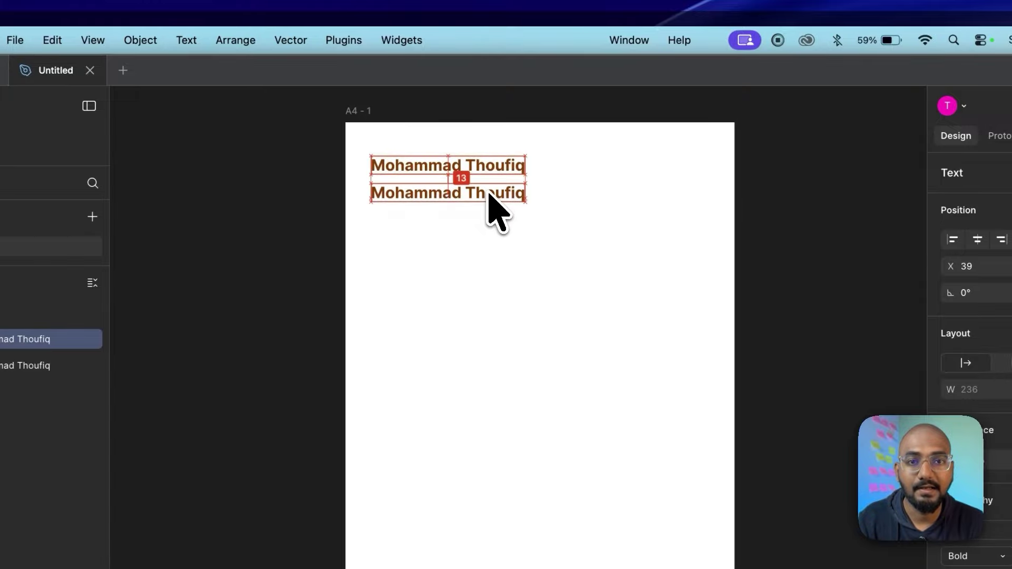
left_click_drag(488, 193, 488, 194)
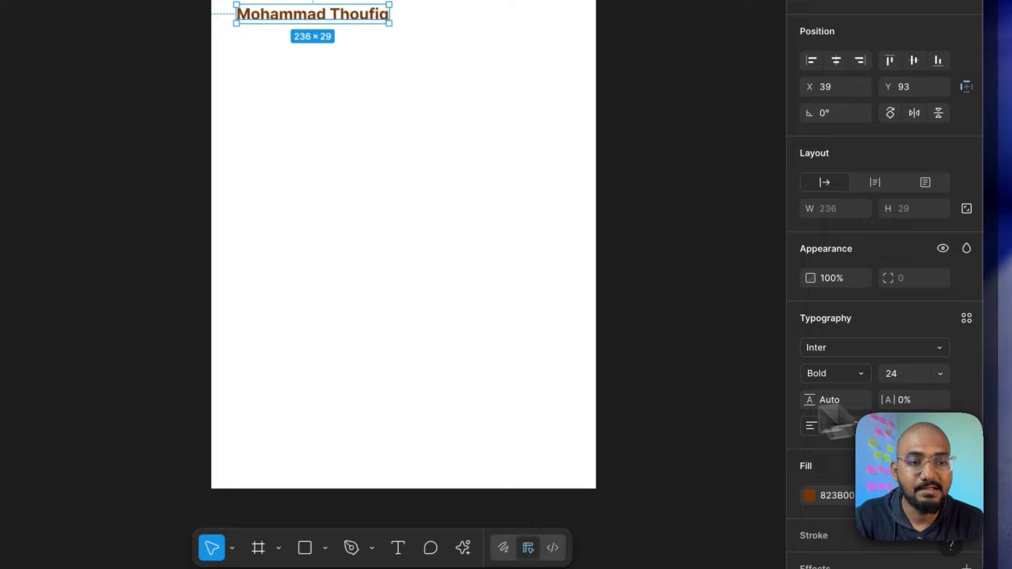
left_click(943, 375)
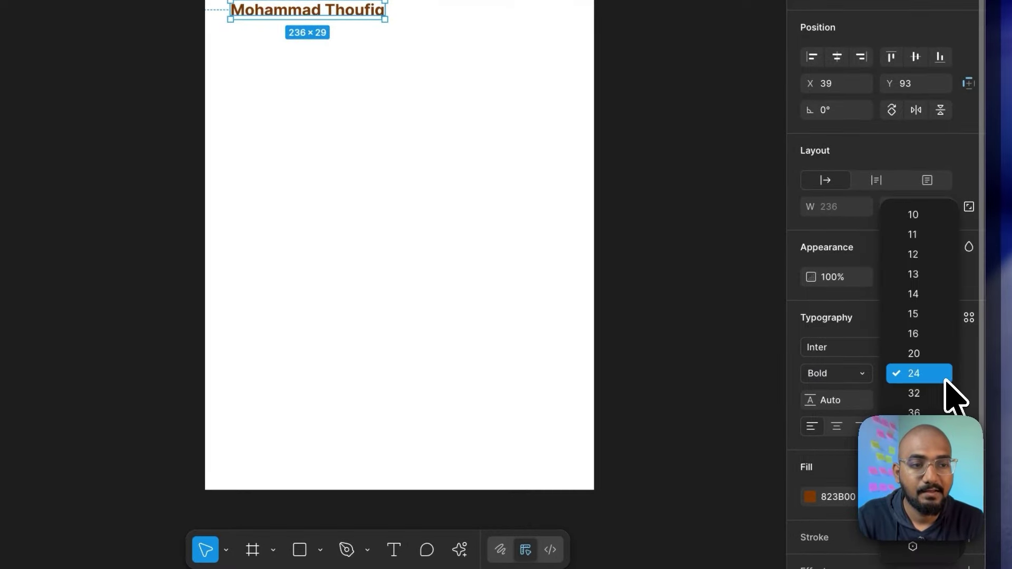
left_click(933, 340)
left_click(864, 373)
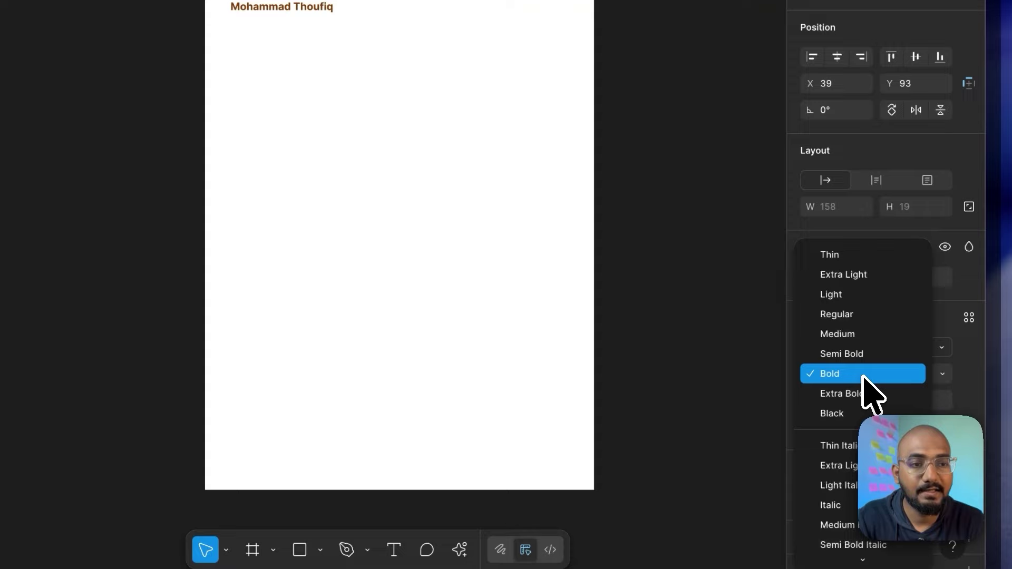
left_click(861, 316)
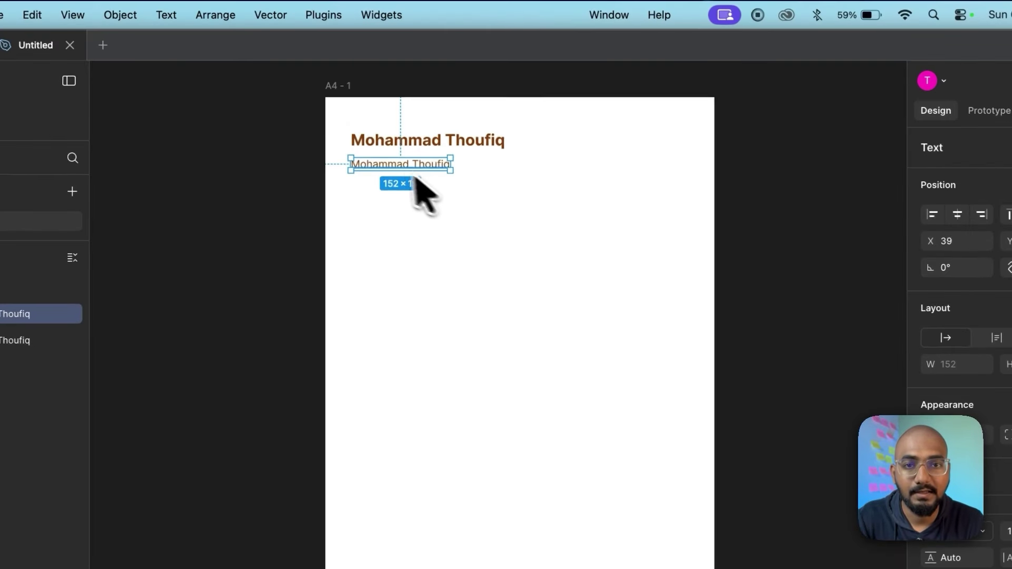
Step: Retype the copy as 'UX Designer'
double_click(265, 6)
type("P")
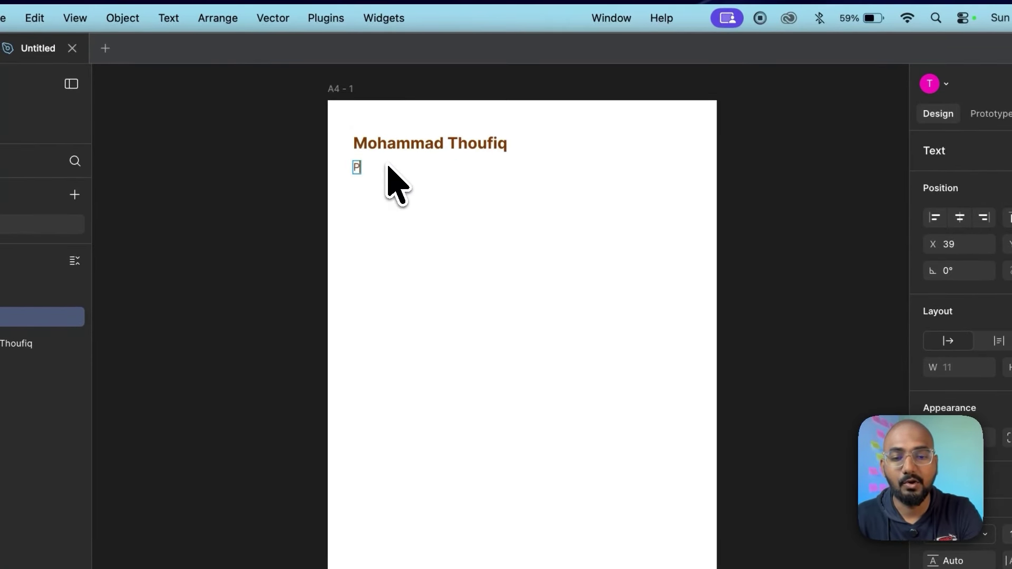
type("roduct")
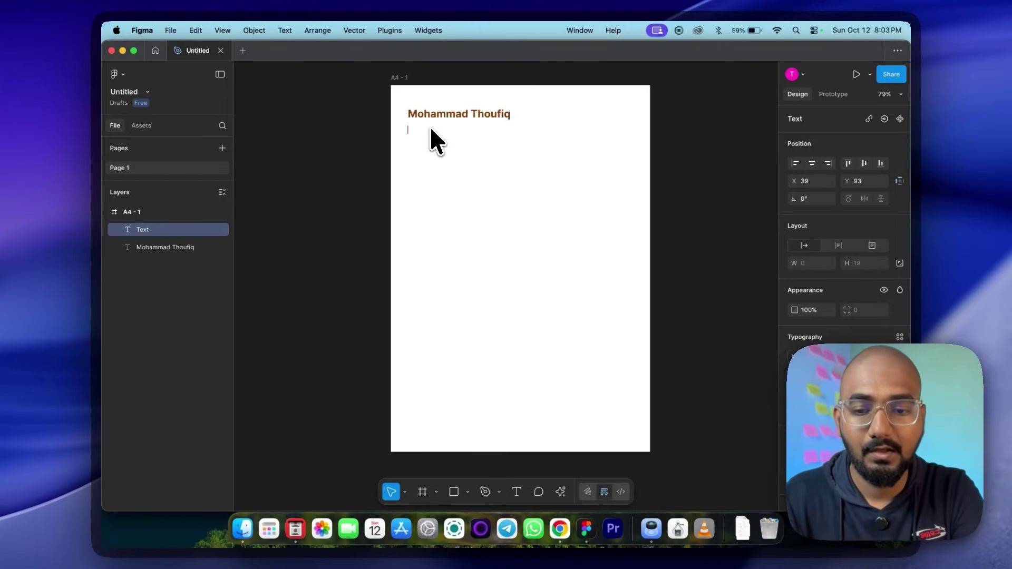
type("UX DE")
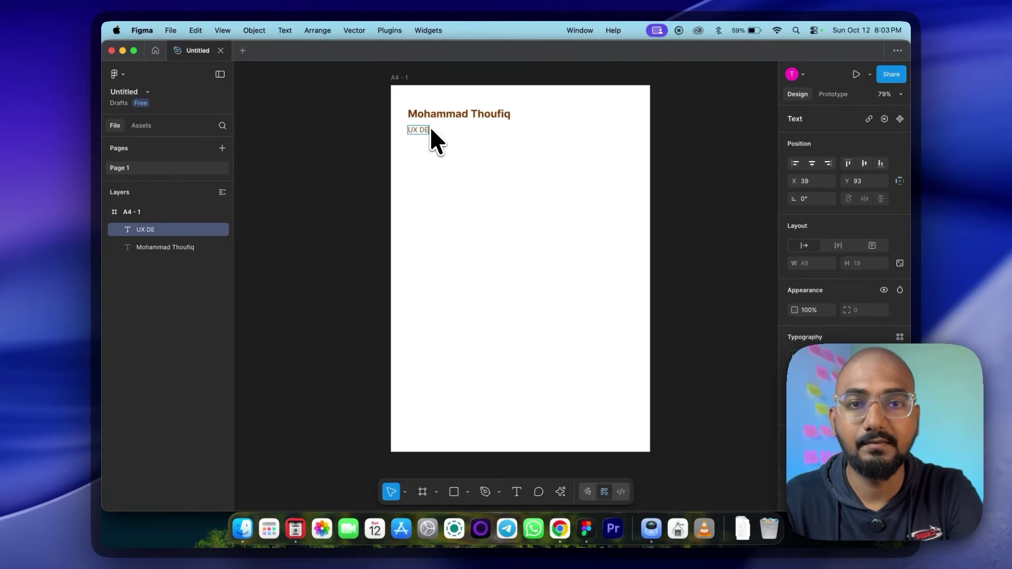
type("signer")
key("Escape")
key("Escape")
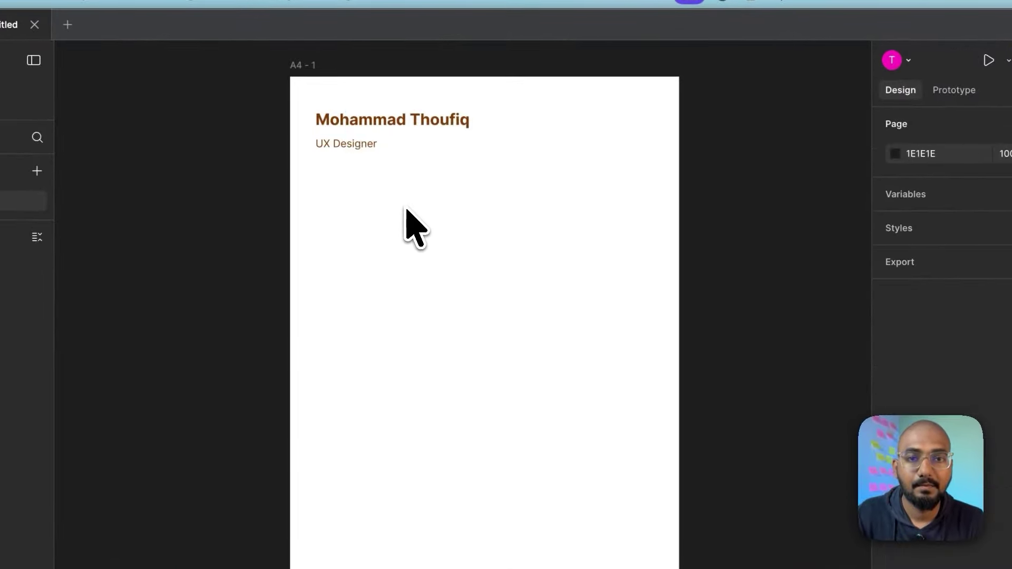
Step: Set the subtitle to Inter Medium 20 and nudge it up closer to the name
left_click(369, 147)
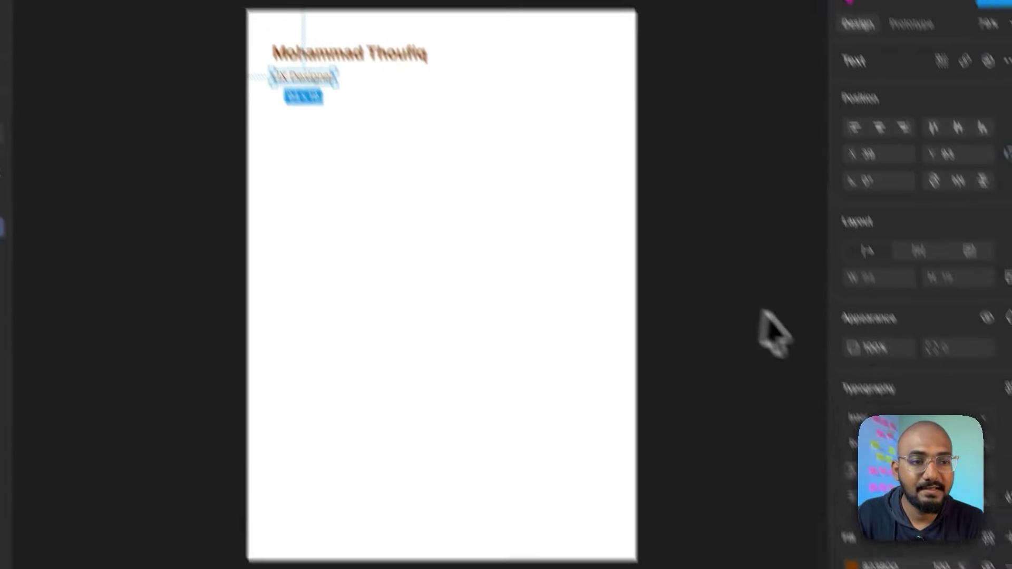
left_click(943, 375)
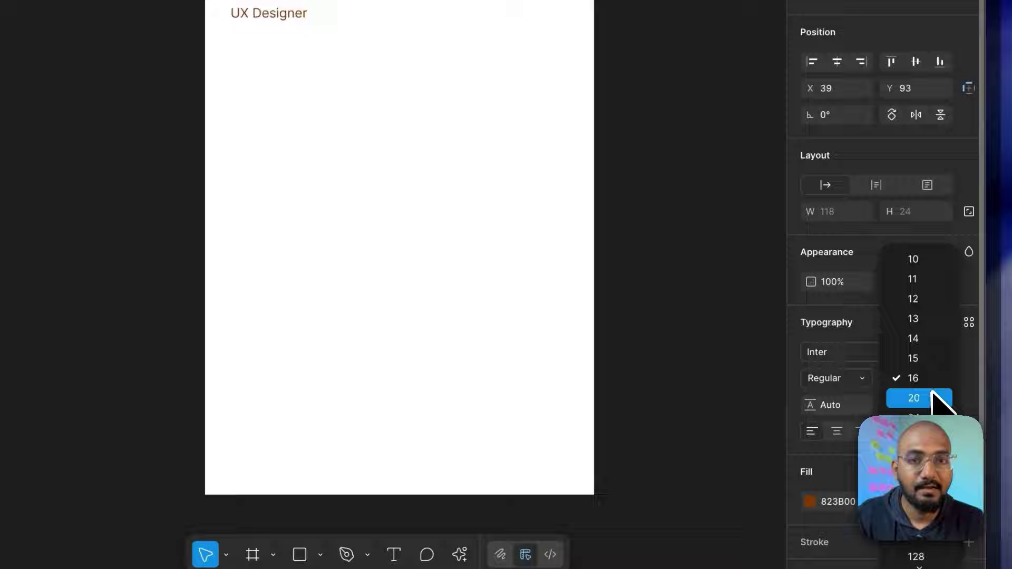
left_click(934, 399)
left_click(865, 379)
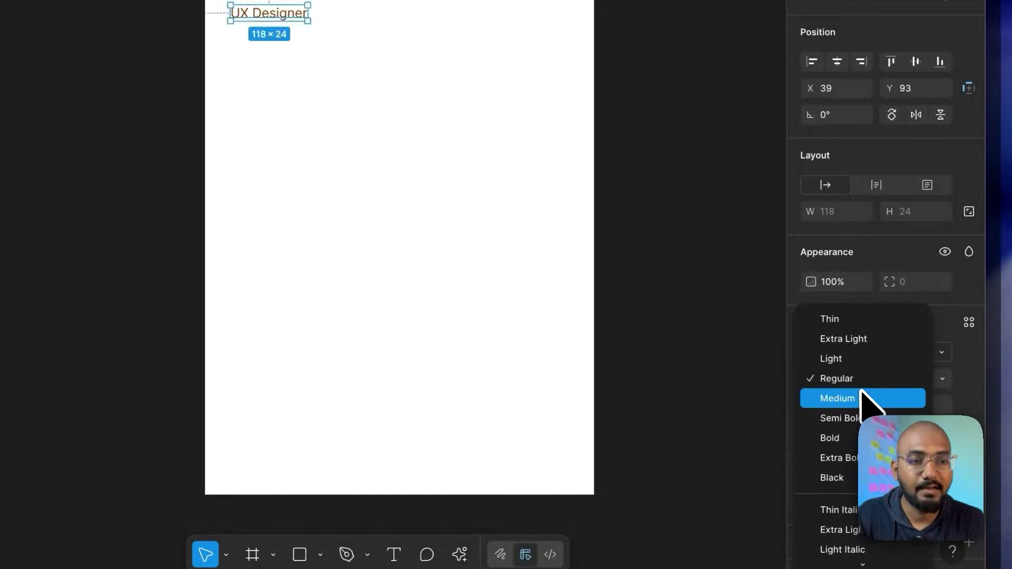
left_click(866, 398)
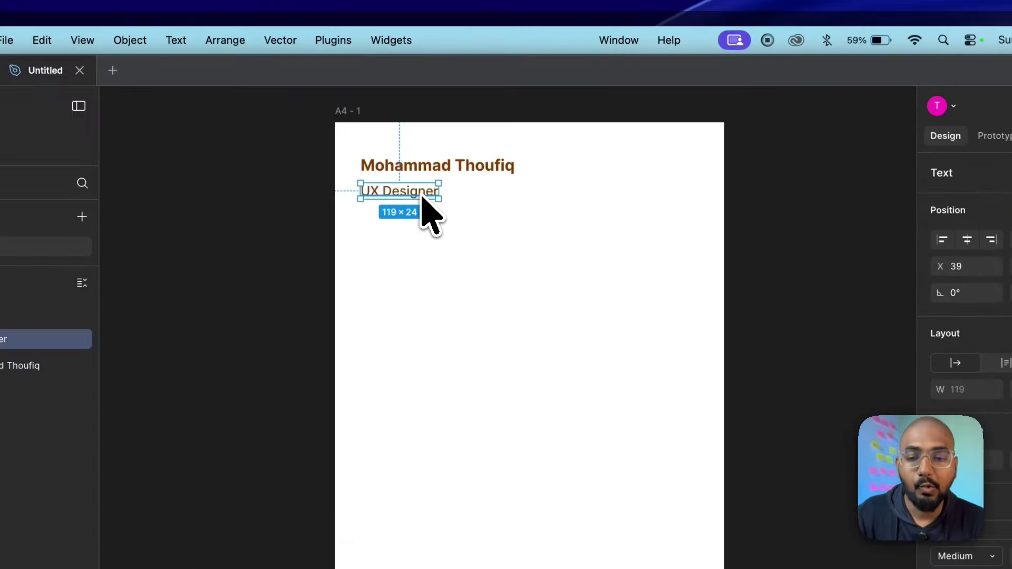
key("alt")
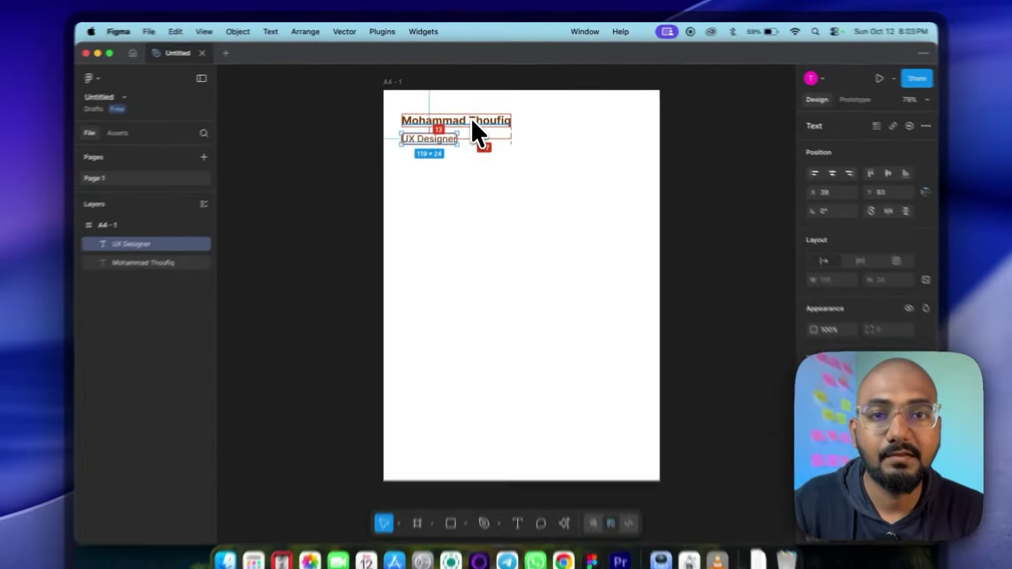
key("Up")
key("Up")
key("Up")
key("Up")
key("Up")
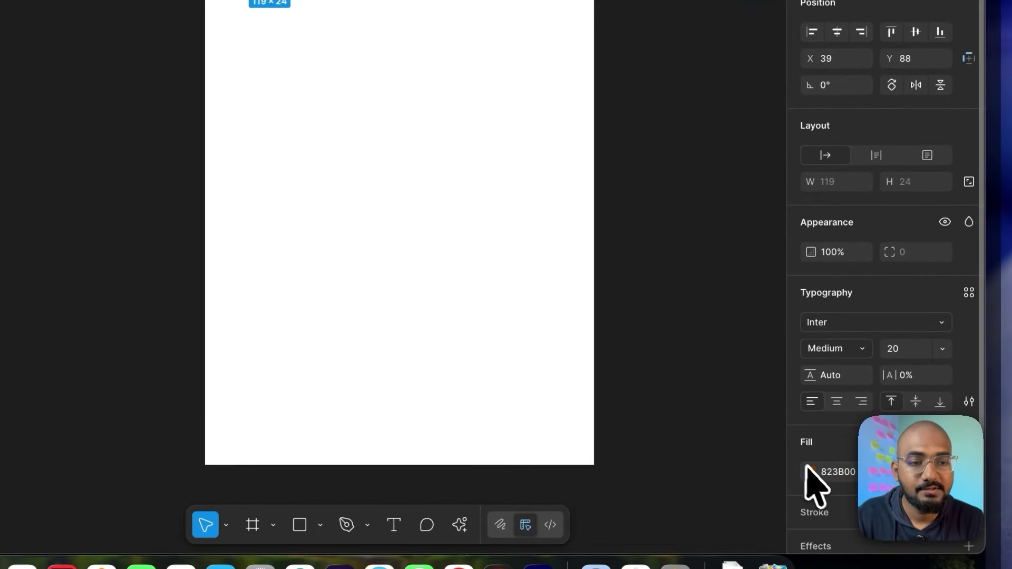
Step: Give the UX Designer subtitle a gray fill (828282)
left_click(809, 471)
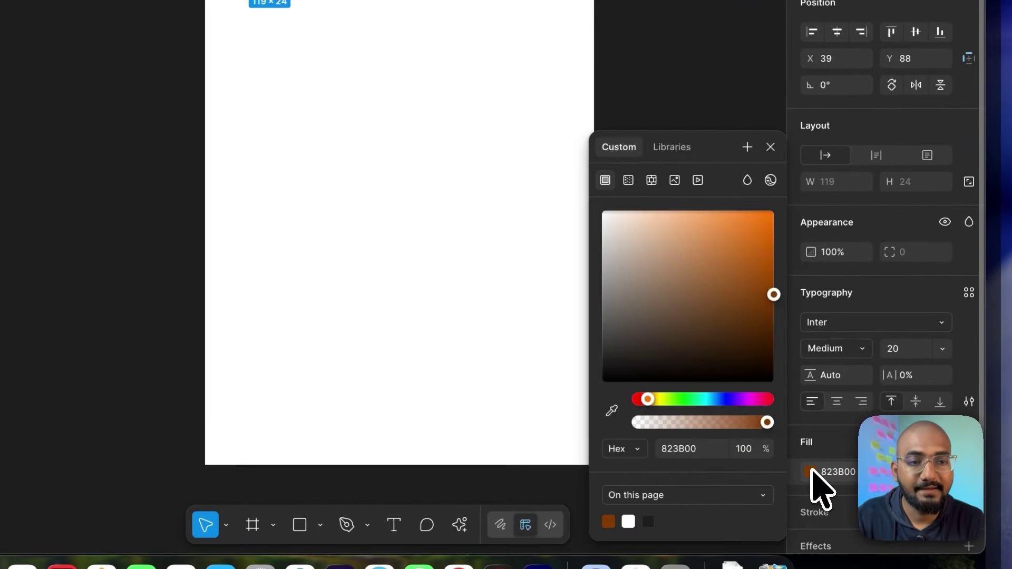
left_click(615, 257)
left_click_drag(614, 261, 562, 304)
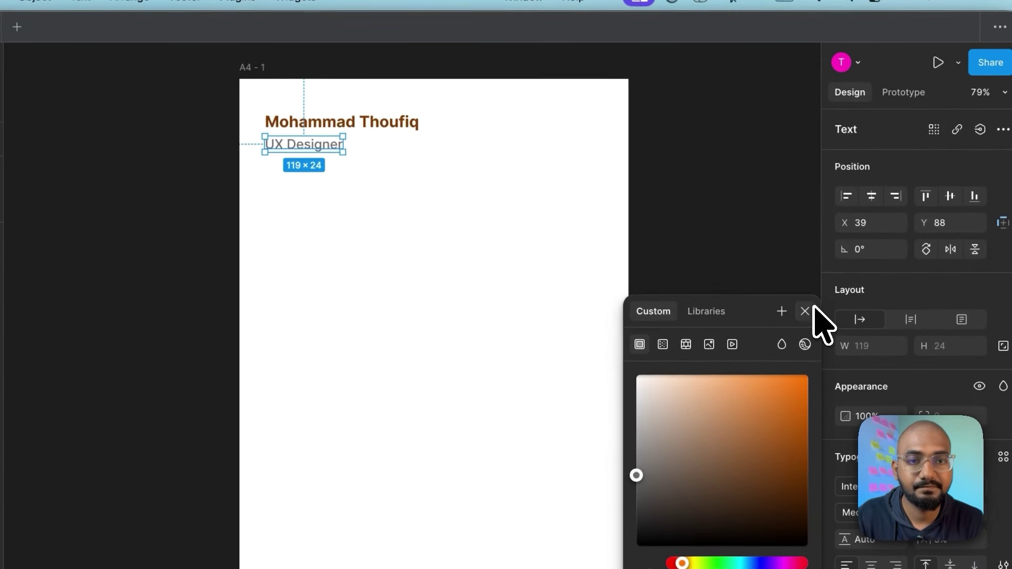
left_click(770, 147)
left_click(665, 81)
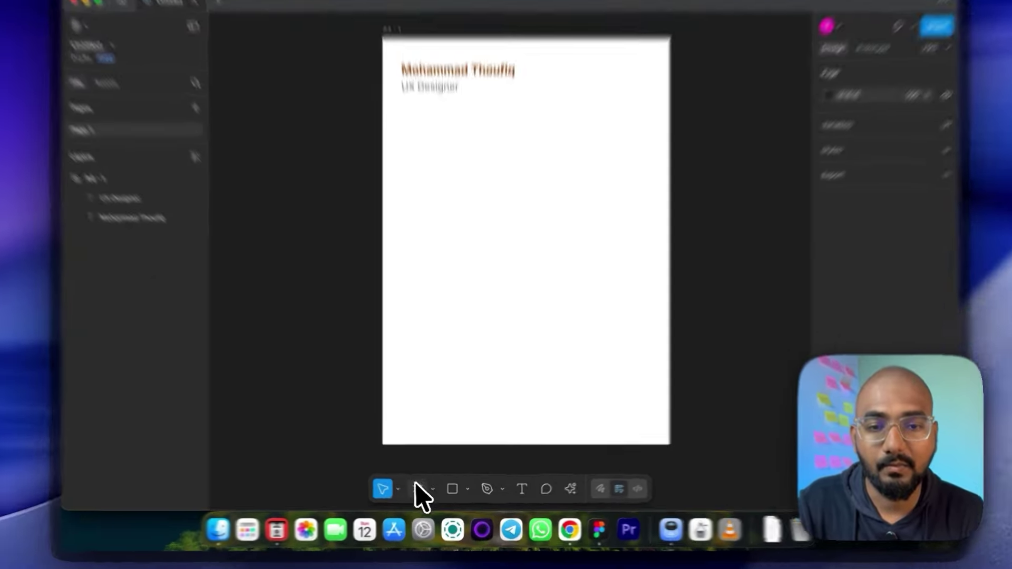
Step: Draw a tall frame, about 165×755, down the page's right side
left_click(422, 492)
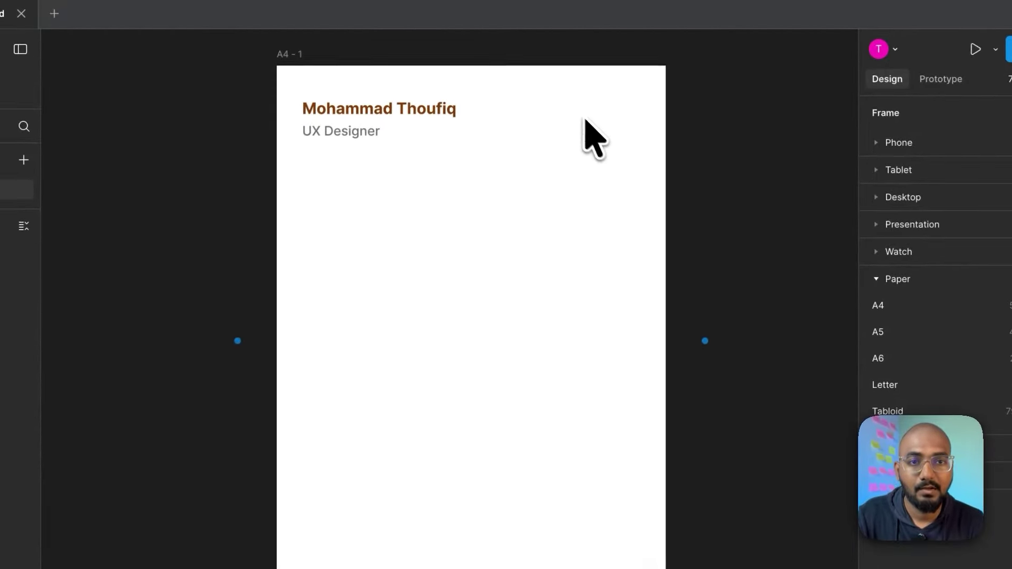
left_click_drag(555, 95, 628, 292)
left_click_drag(627, 236, 644, 248)
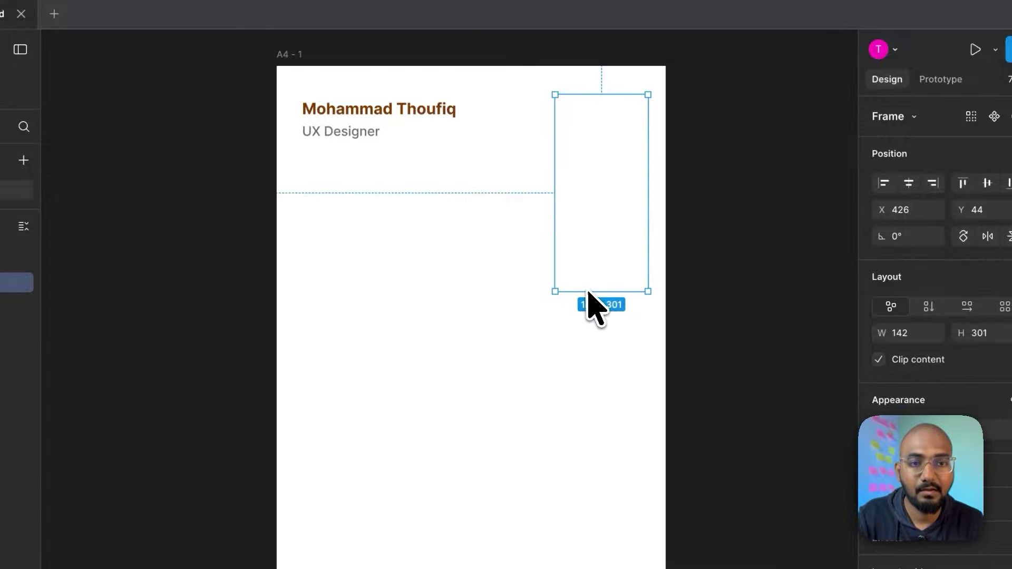
left_click_drag(589, 292, 604, 553)
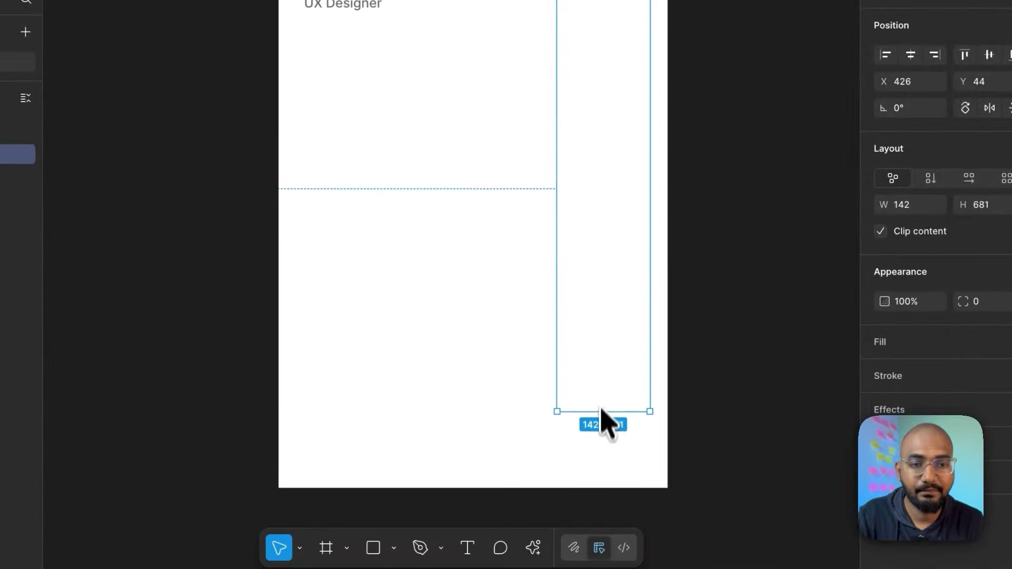
left_click_drag(606, 422, 601, 460)
mouse_move(557, 244)
left_mouse_down()
mouse_move(533, 248)
mouse_move(546, 248)
left_mouse_up()
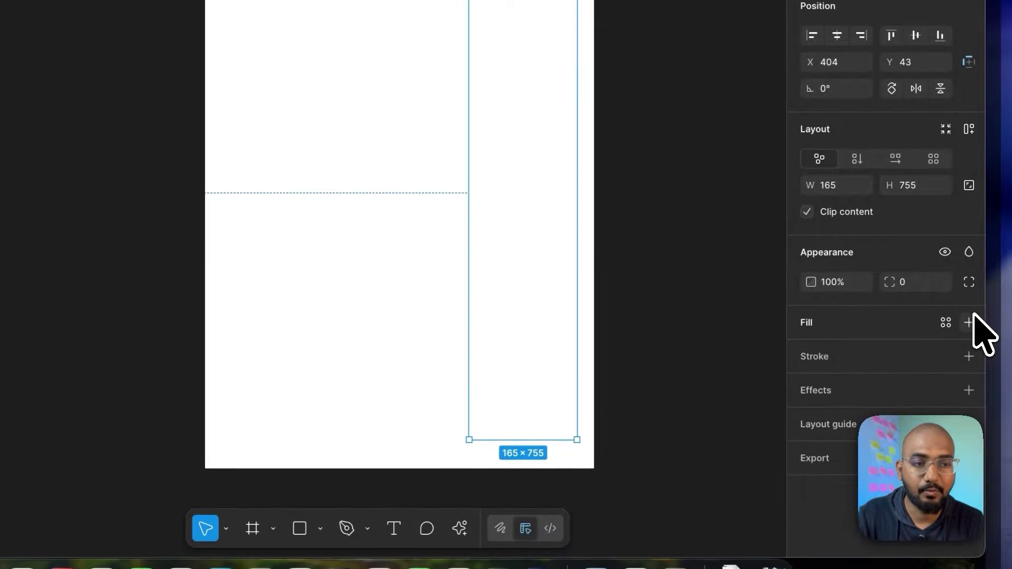
Step: Fill the frame with a pale cream (FFF3E8) lightened from the name's brown
left_click(970, 321)
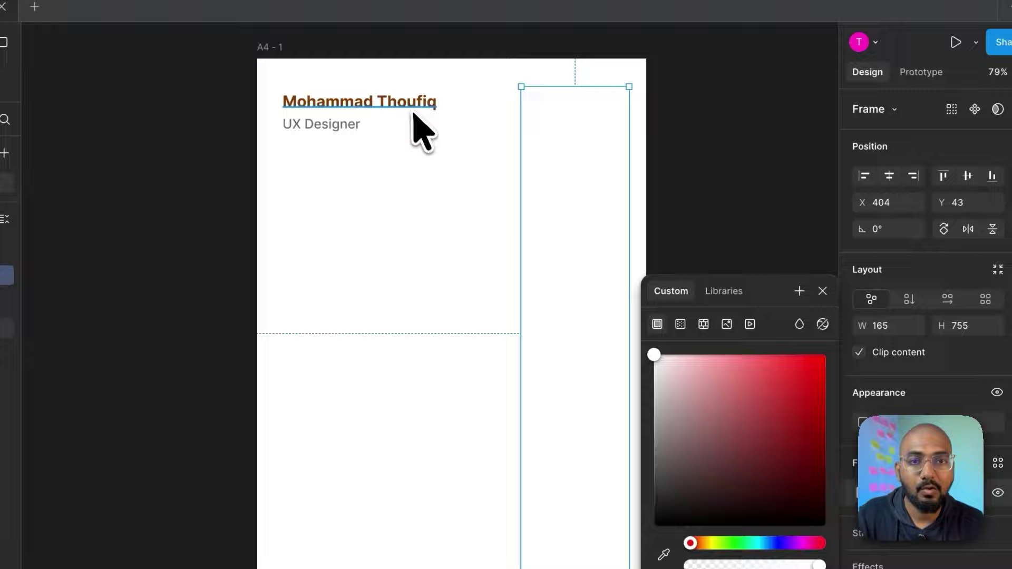
left_click(414, 107)
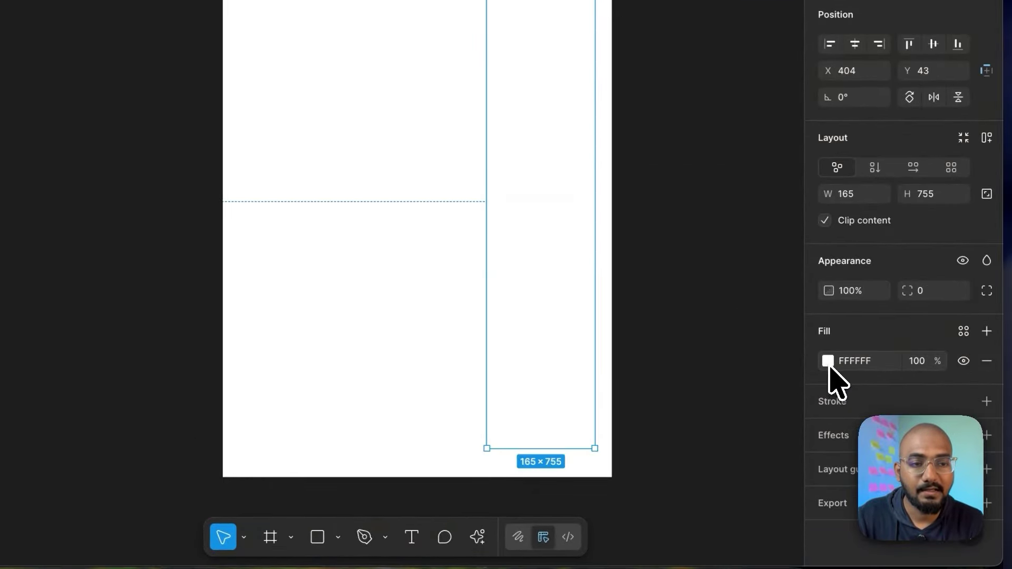
left_click(828, 361)
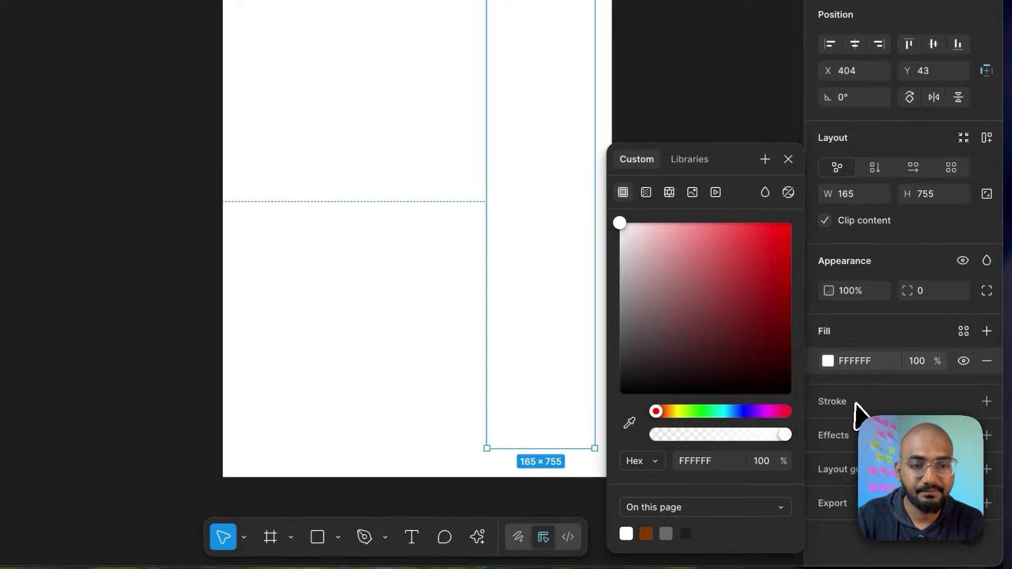
left_click(630, 421)
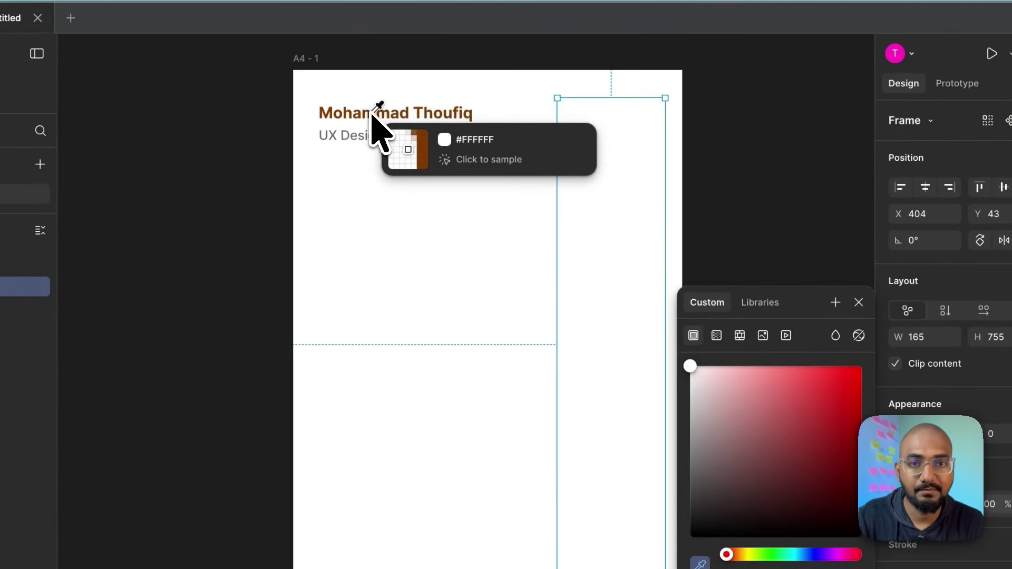
left_click(375, 113)
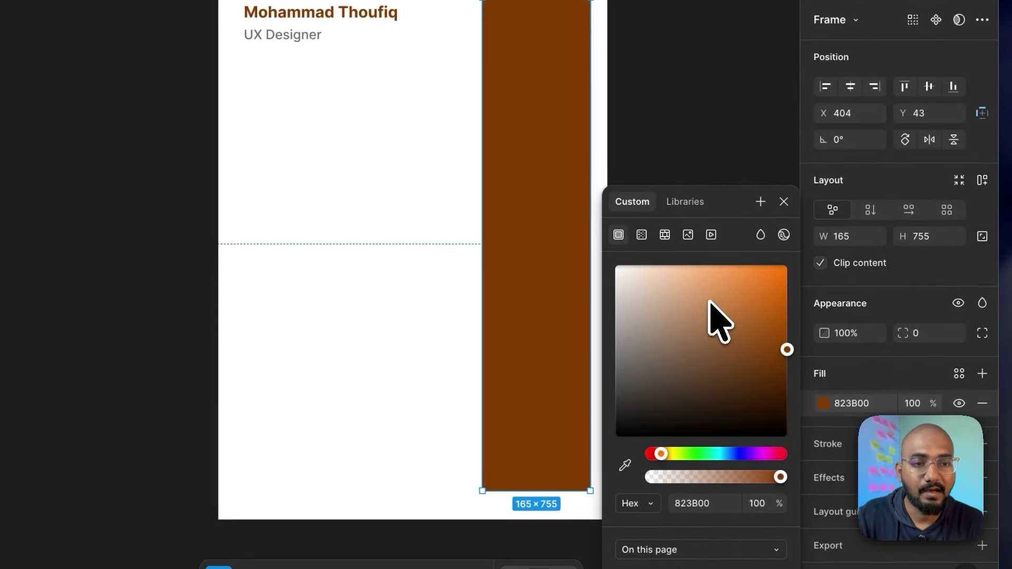
left_click_drag(682, 293, 659, 276)
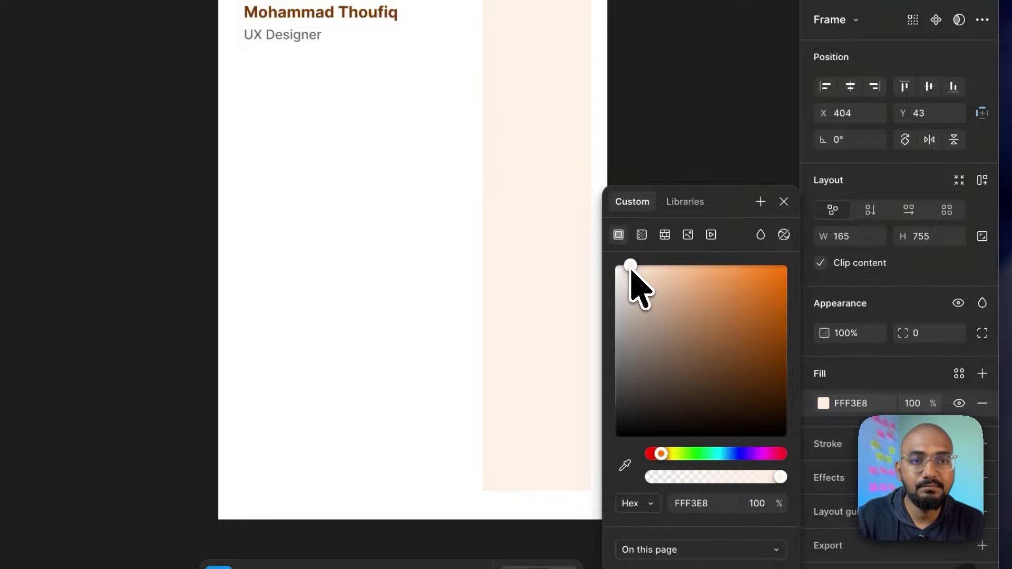
left_click(784, 202)
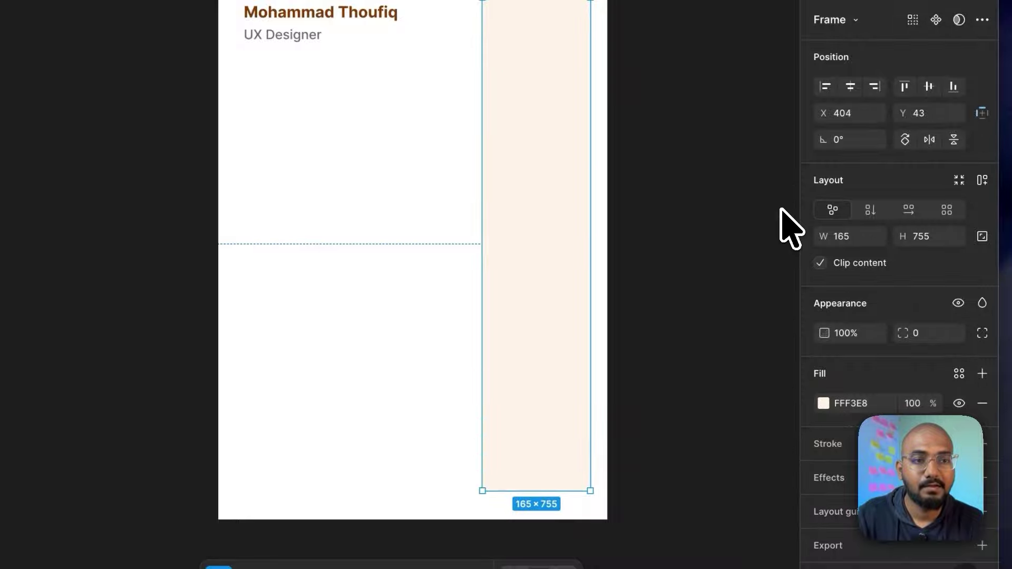
Step: Give the cream sidebar panel a corner radius of 14
scroll(538, 293, "up", 5)
scroll(538, 294, "up", 8)
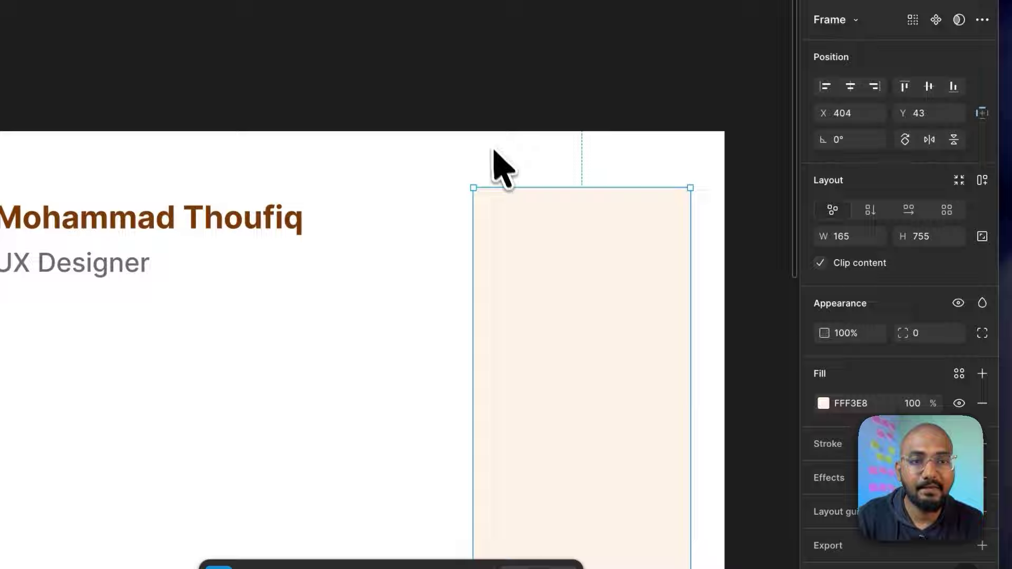
left_click(494, 151)
scroll(490, 264, "down", 5)
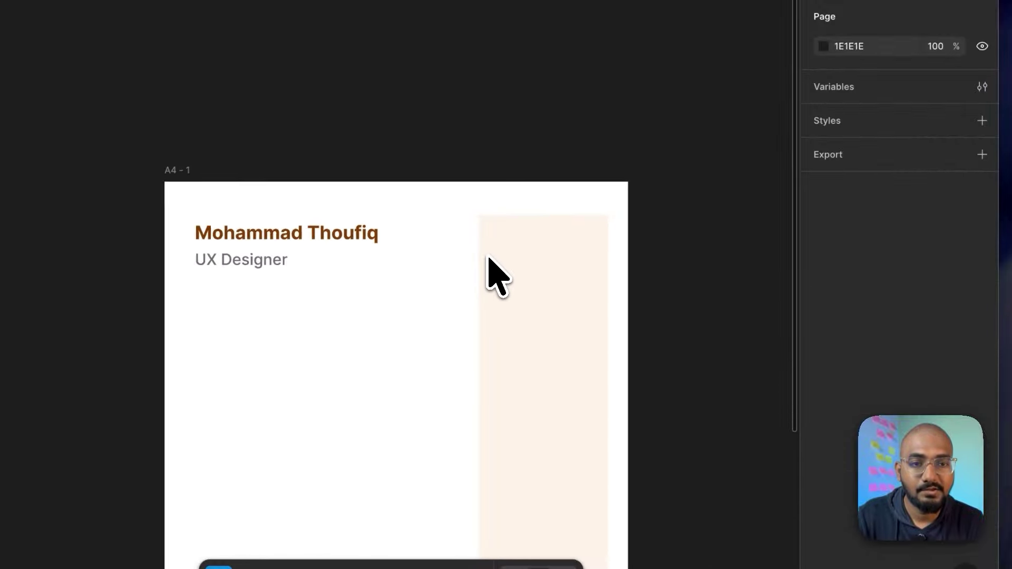
scroll(494, 277, "down", 10)
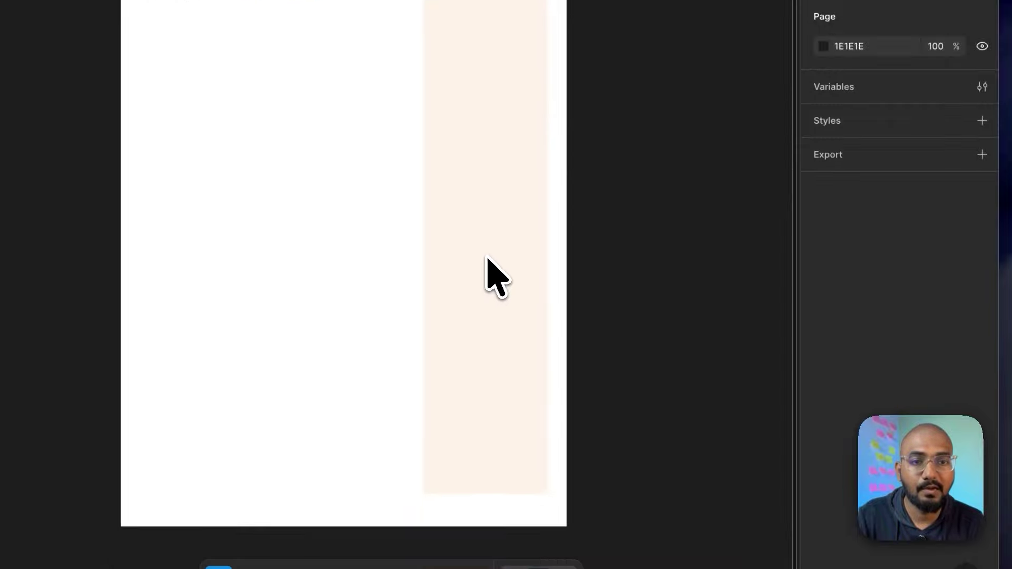
left_click(486, 258)
left_click(920, 333)
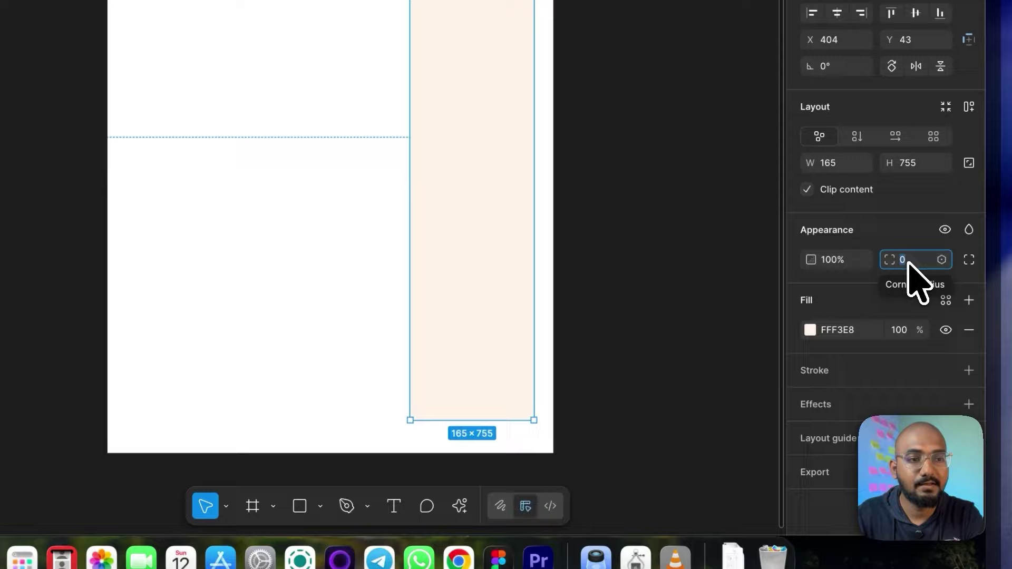
type("14")
key("Return")
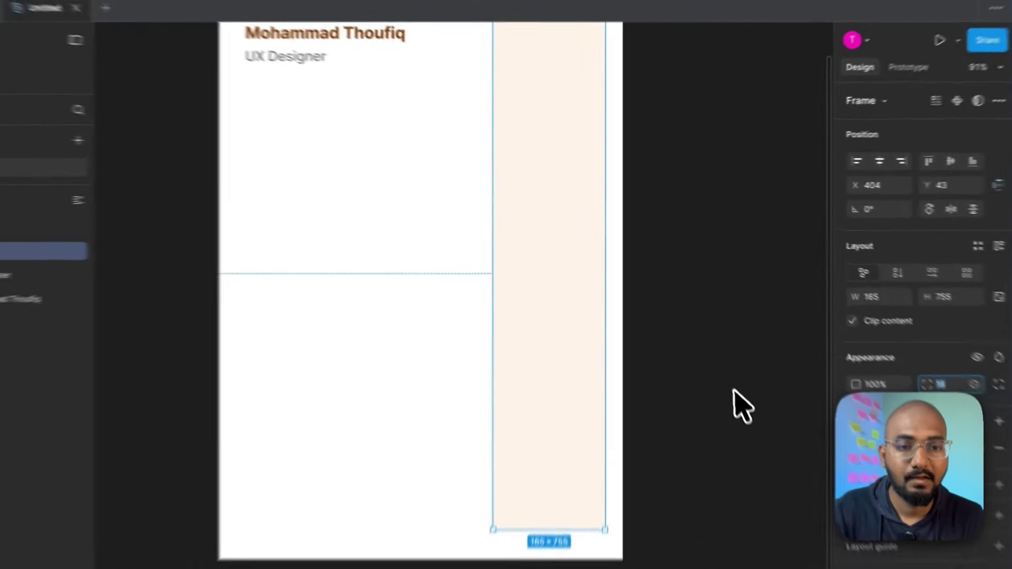
Step: Wrap the name and UX Designer subtitle in an auto-layout frame with Shift+A
left_click(703, 338)
scroll(703, 331, "up", 5)
scroll(611, 232, "up", 3)
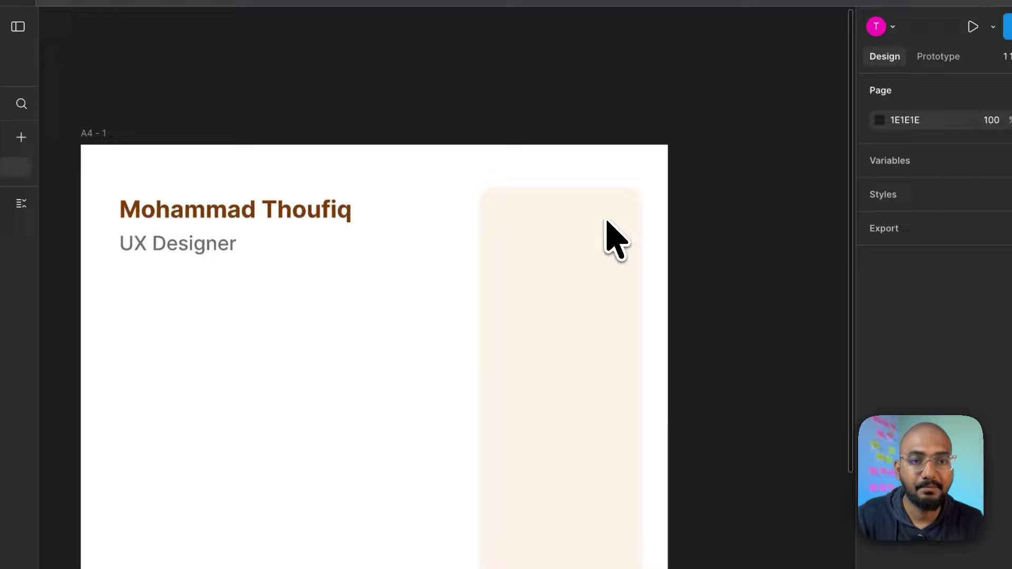
scroll(609, 229, "down", 5)
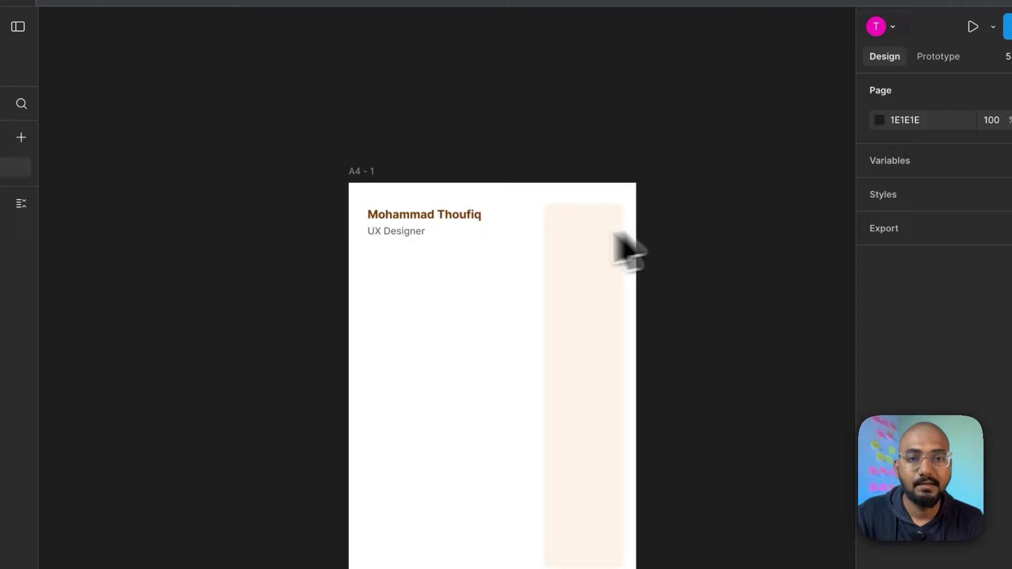
scroll(408, 307, "up", 5)
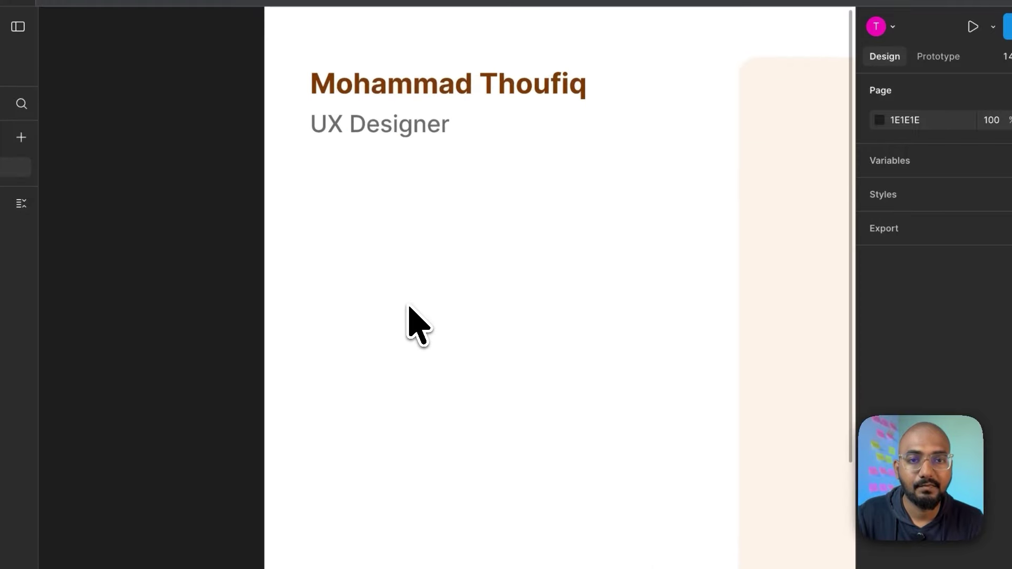
left_click(407, 133)
left_click(431, 85)
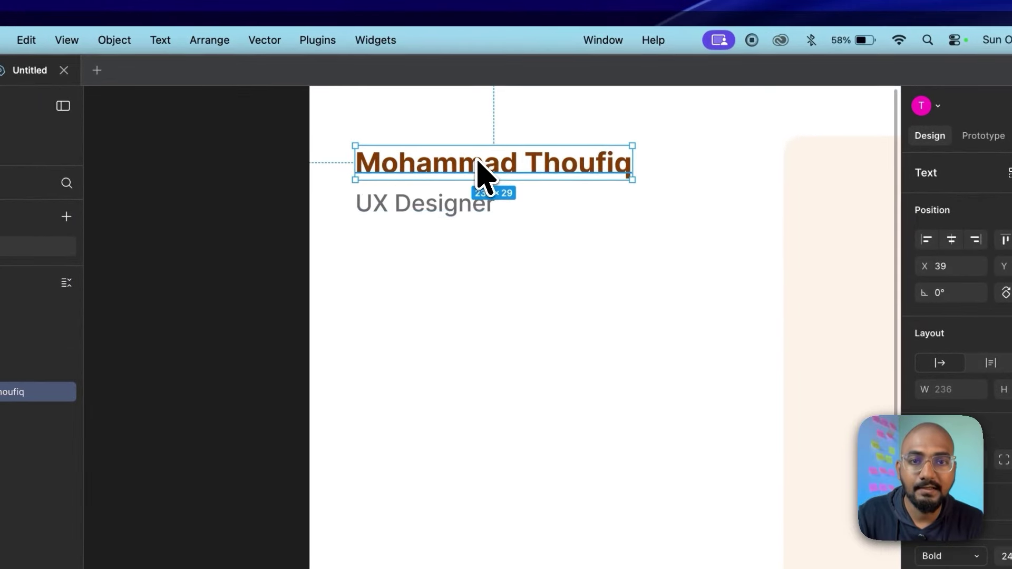
left_click(417, 128, "shift")
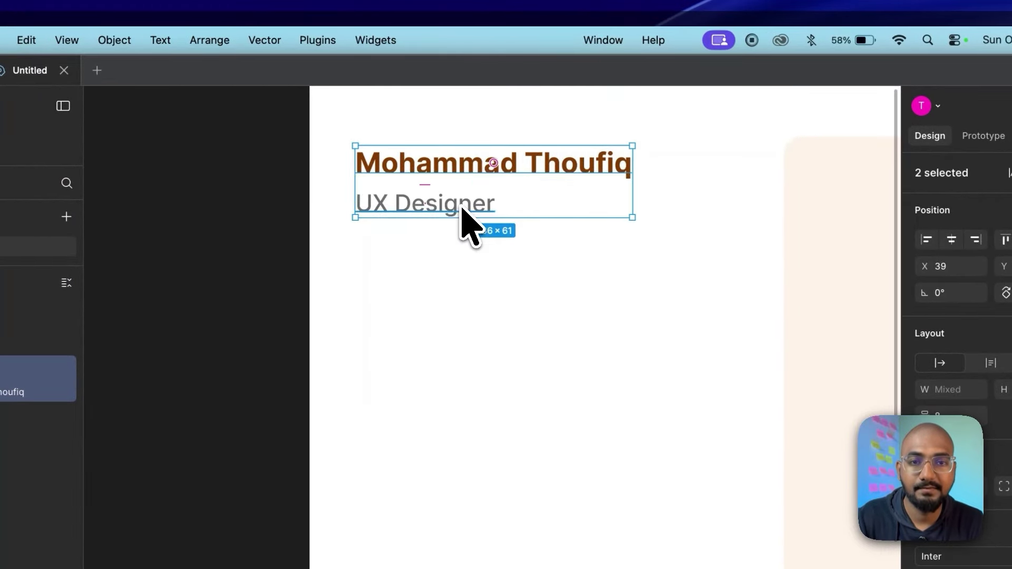
key("shift+a")
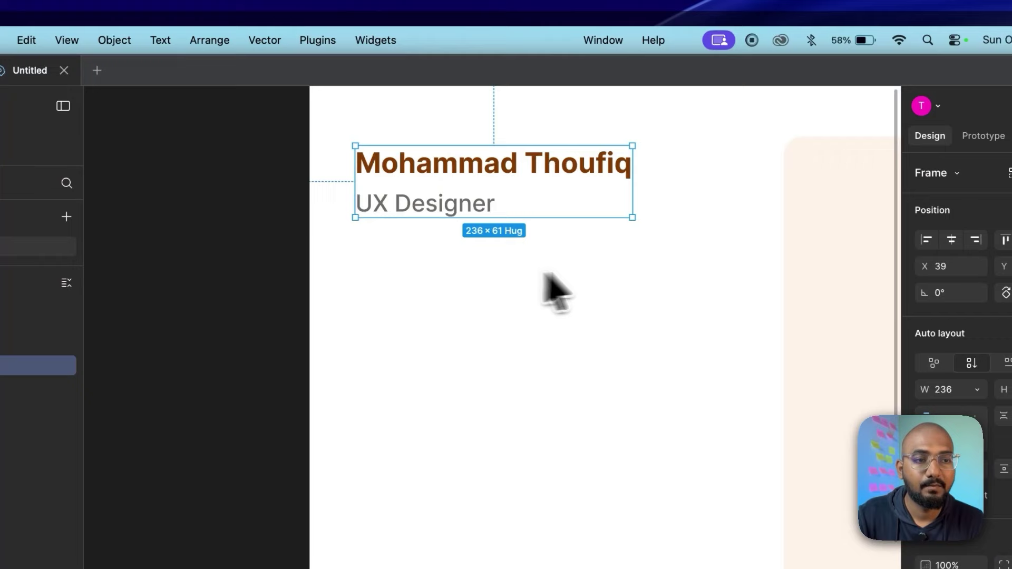
left_click(626, 266)
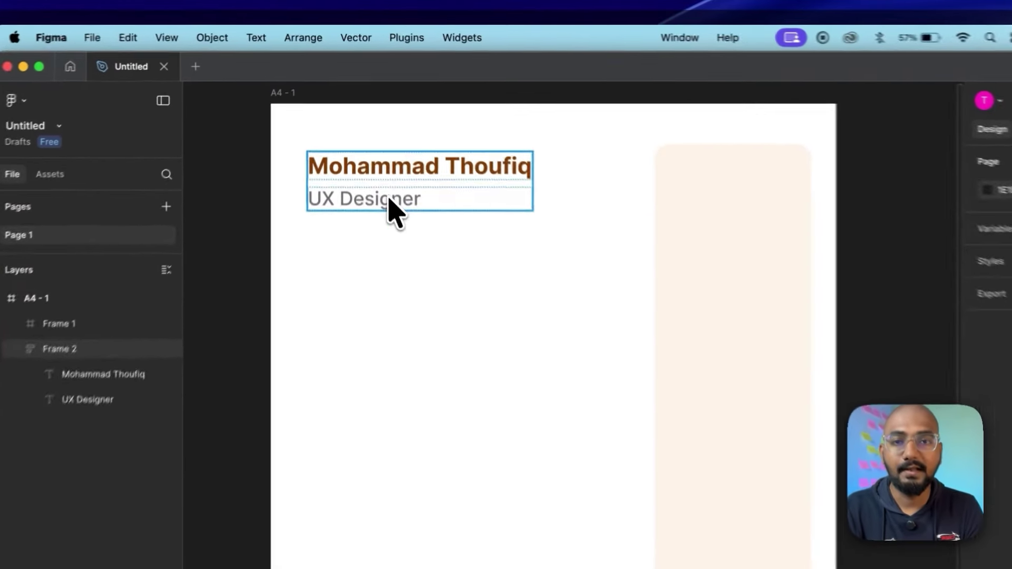
Step: Place a copy of the name text below the subtitle
double_click(376, 142)
left_click(410, 179)
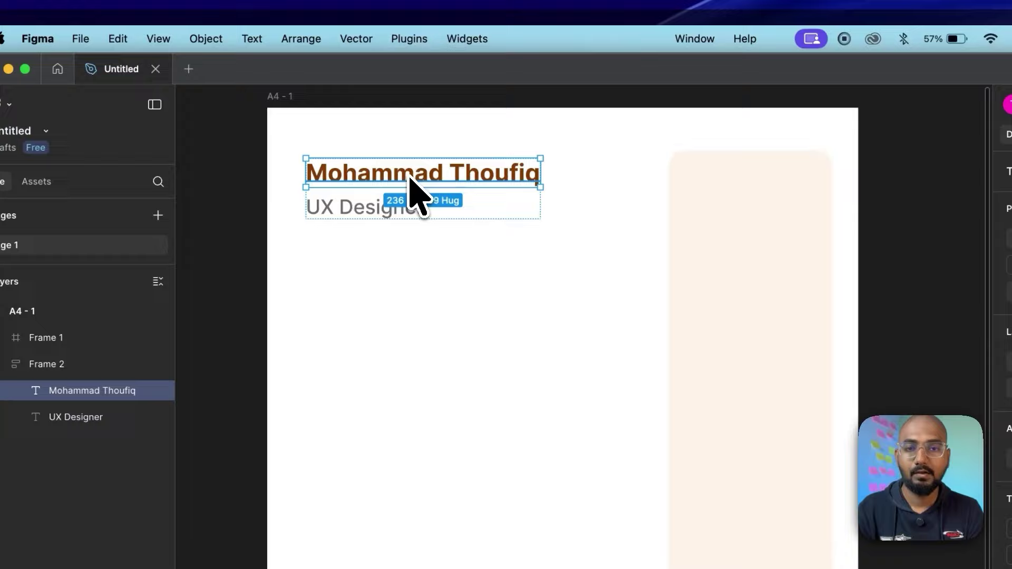
left_click_drag(408, 180, 407, 275)
Step: Retype the copied name as 'Experience' at size 16 and move it lower under the subtitle
double_click(409, 273)
type("E")
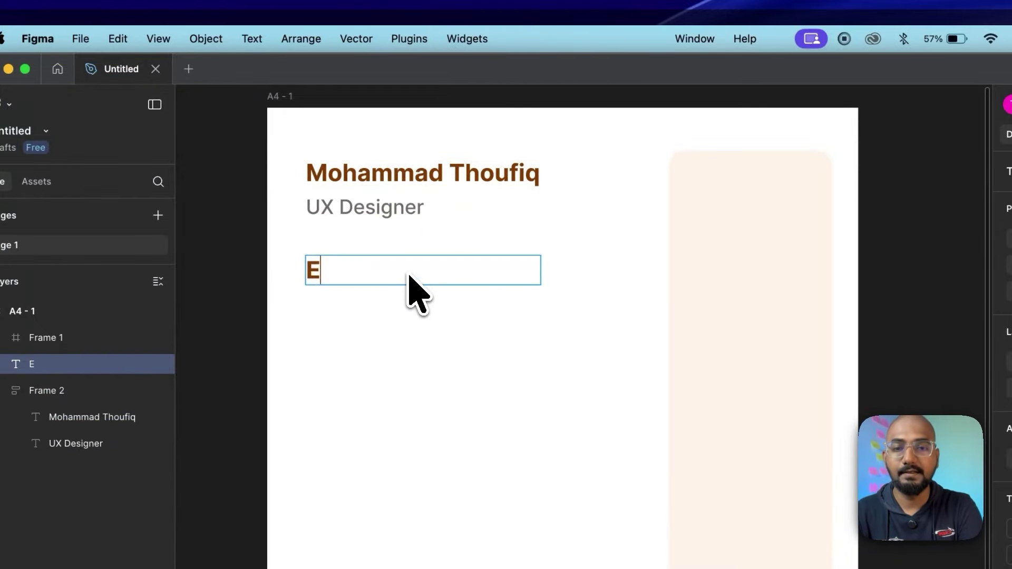
type("xperience")
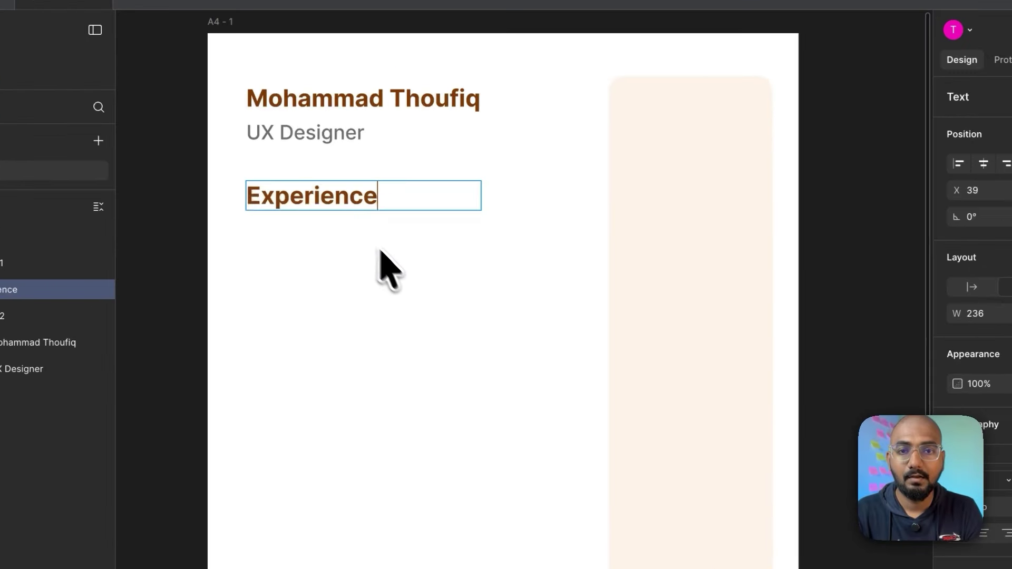
key("Escape")
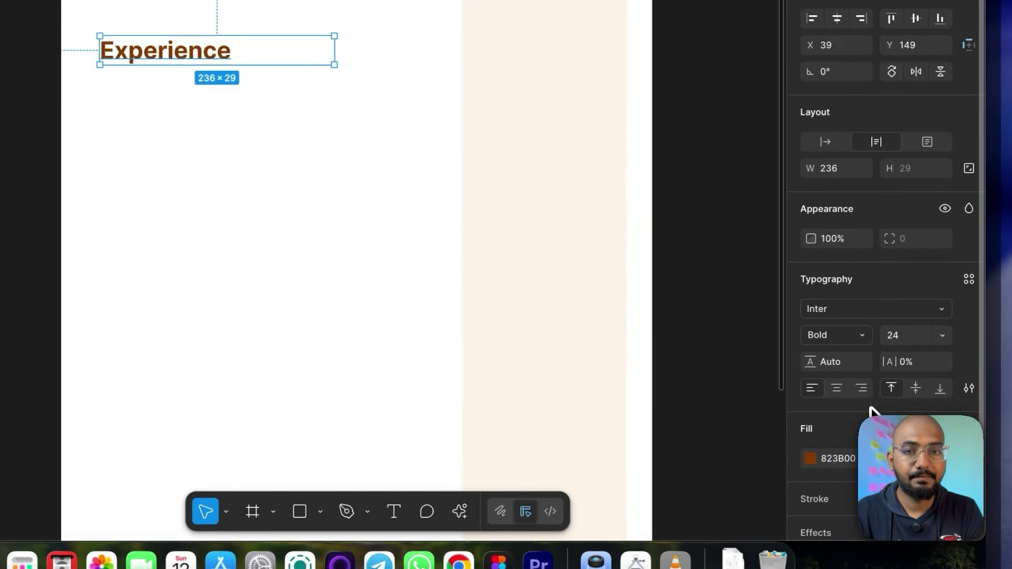
left_click(942, 333)
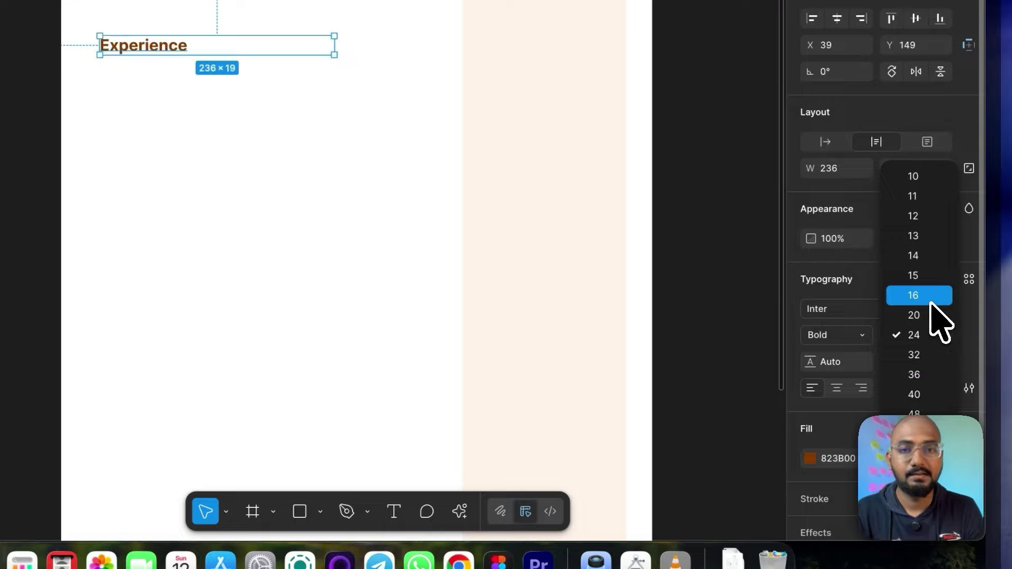
left_click(930, 296)
left_click(325, 183)
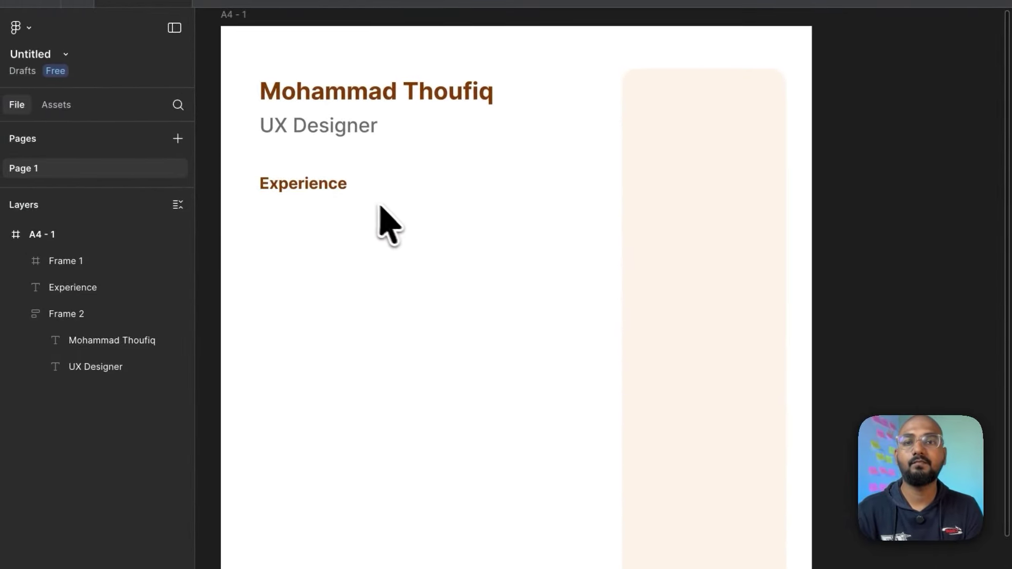
left_click_drag(339, 193, 338, 207)
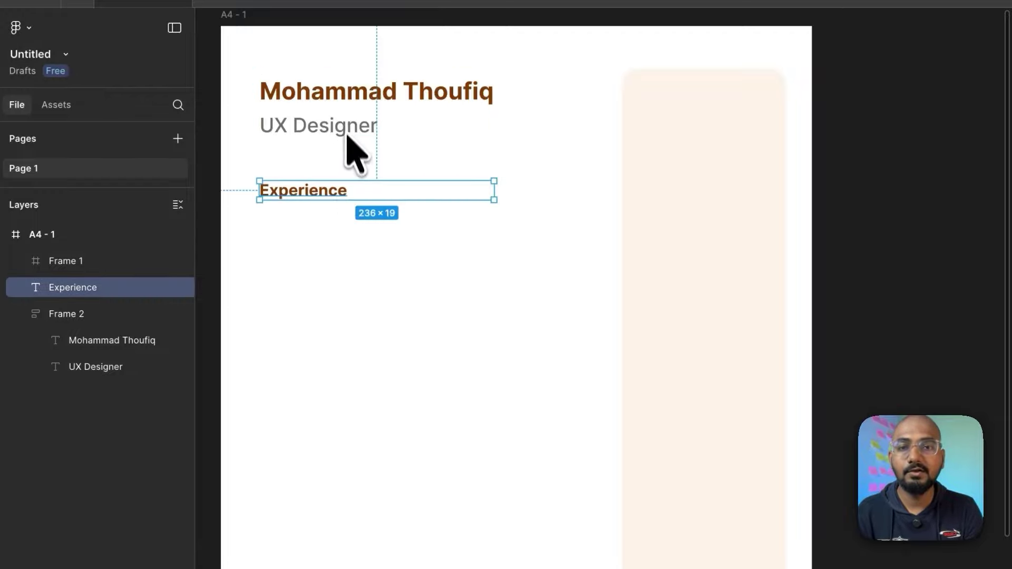
left_click_drag(332, 189, 328, 213)
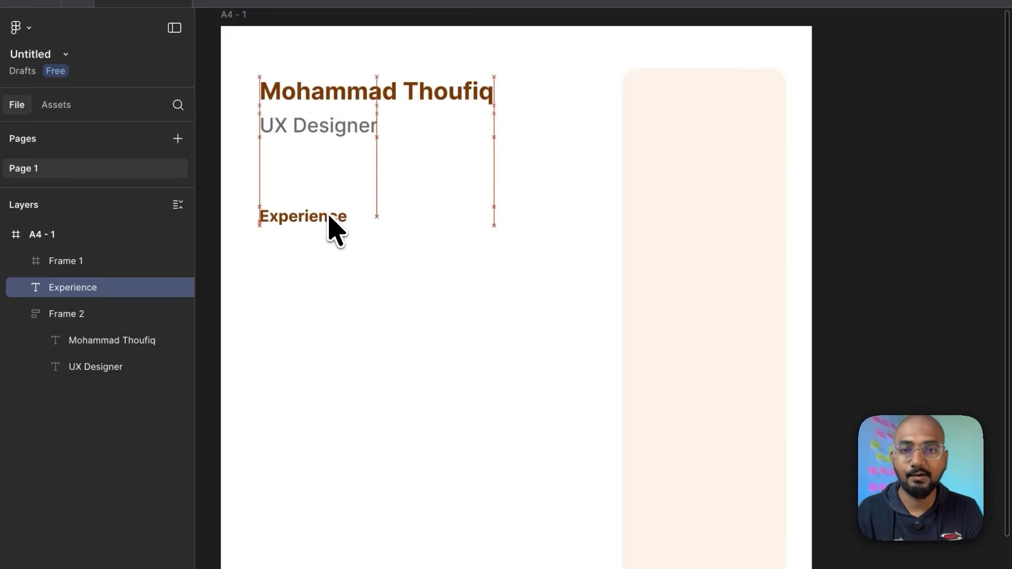
left_click(370, 342)
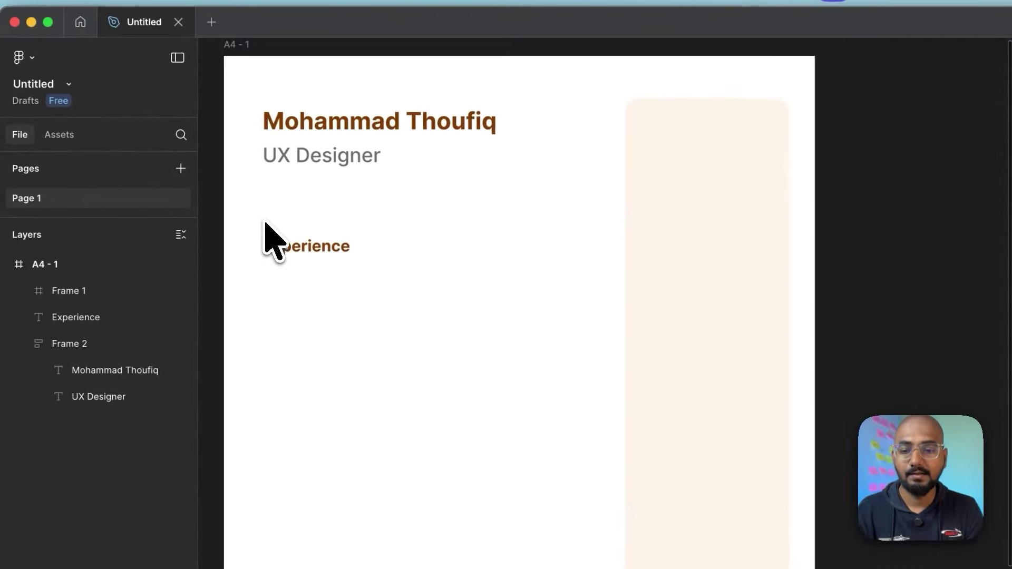
Step: Draw a horizontal divider line above Experience and nudge it up 3 px
key("l")
left_click_drag(265, 219, 418, 220)
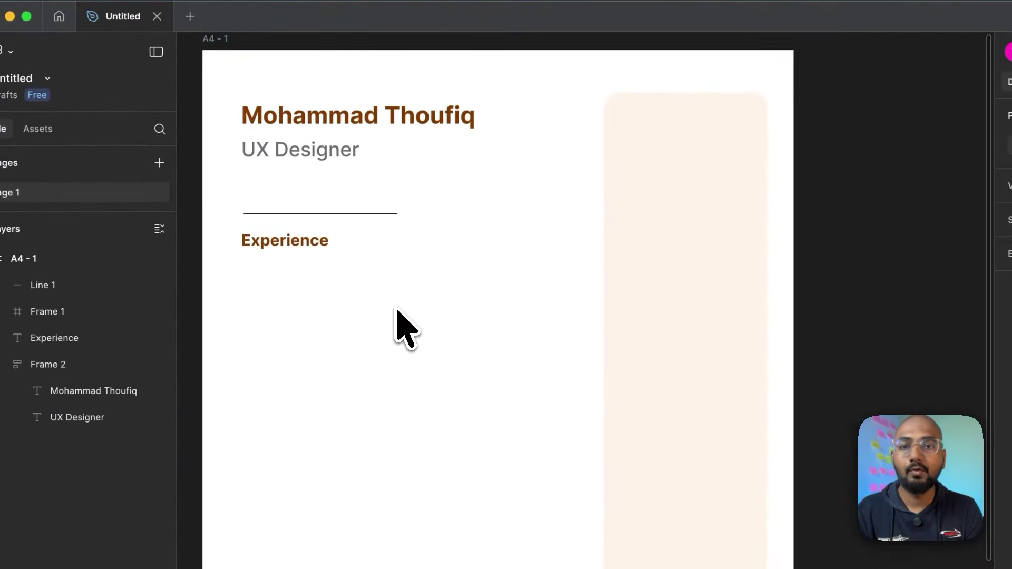
scroll(397, 327, "down", 3)
scroll(396, 327, "down", 5)
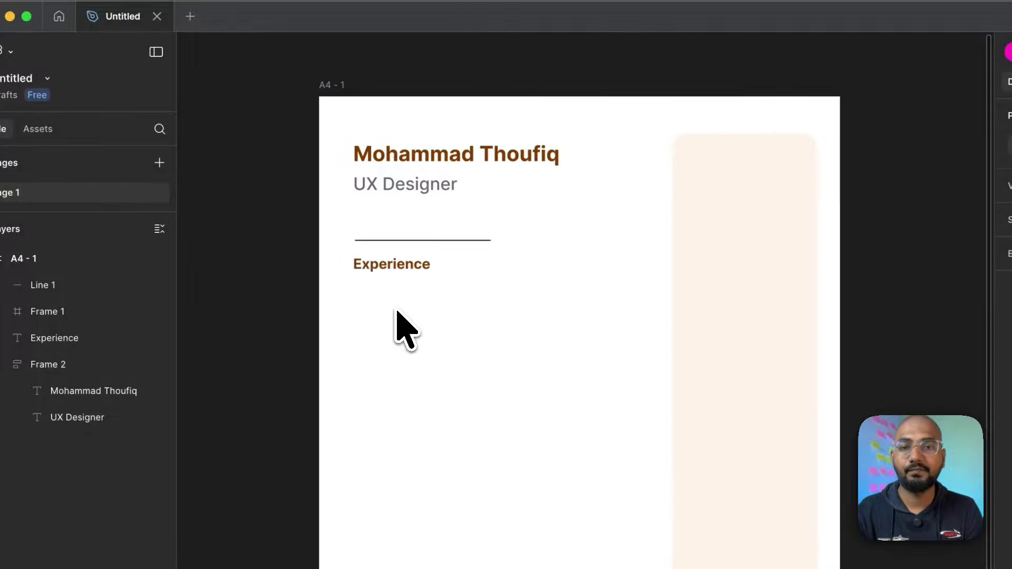
left_click(400, 242)
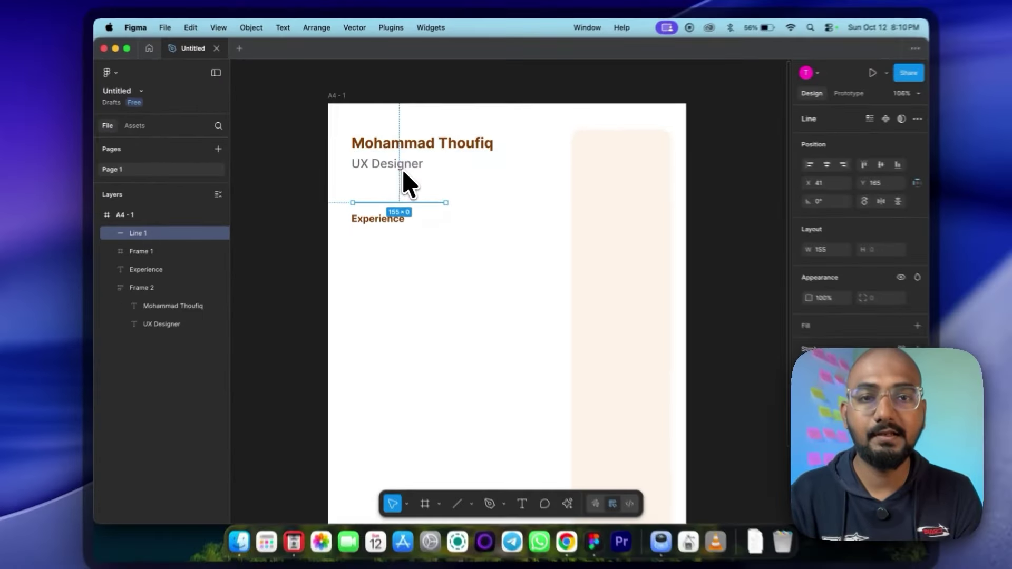
key("Up")
key("Up")
key("Up")
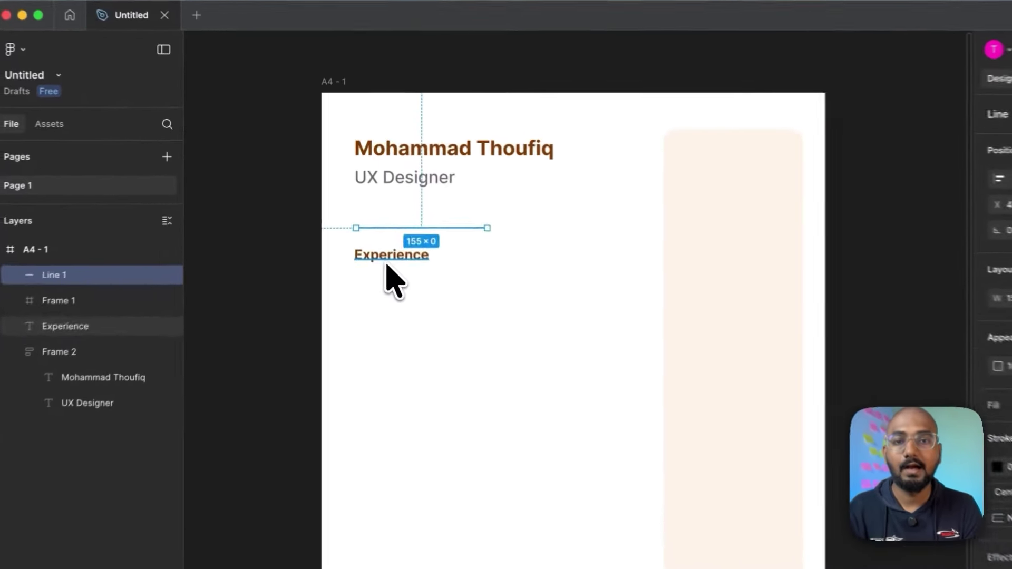
Step: Nudge the Experience heading up 6 px below the divider
left_click(387, 265)
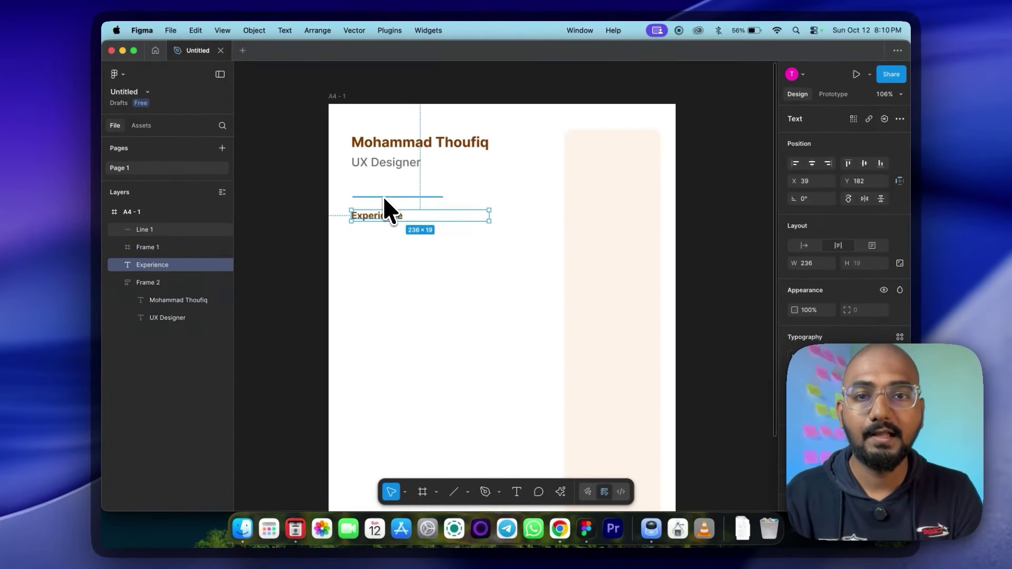
key("Up")
key("Up")
key("Up")
key("Up")
key("Up")
key("Up")
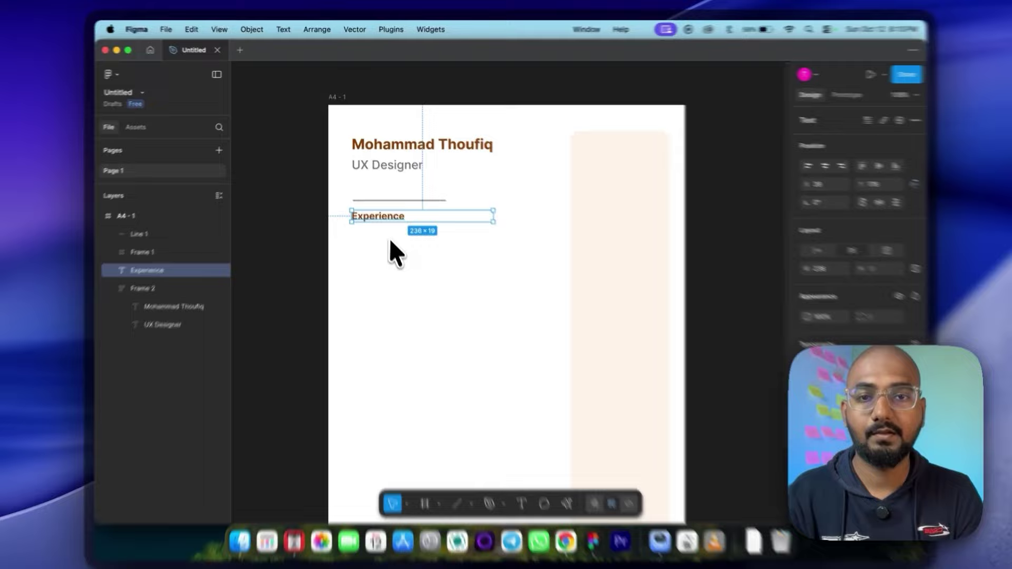
left_click(389, 239)
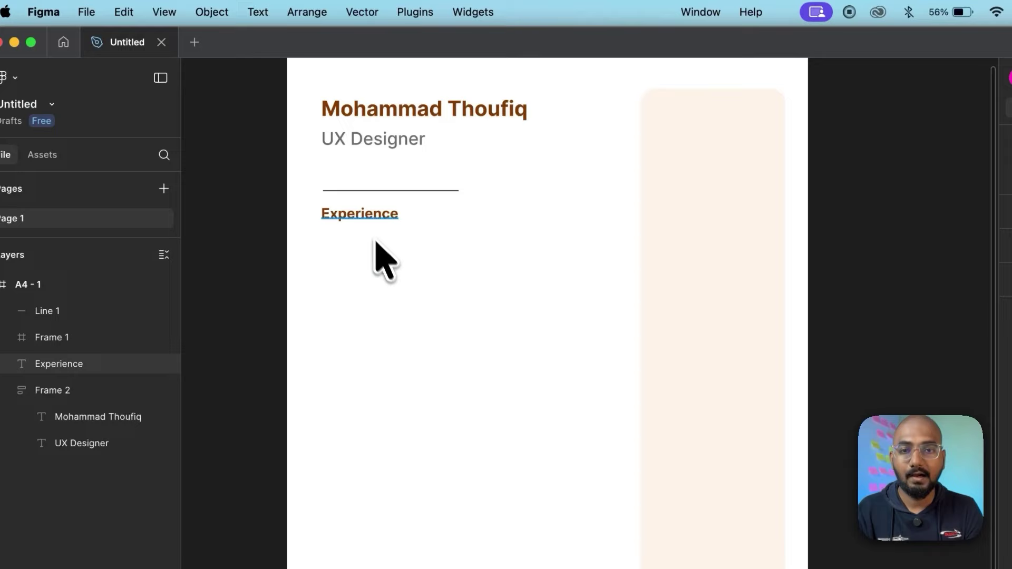
left_click(369, 224)
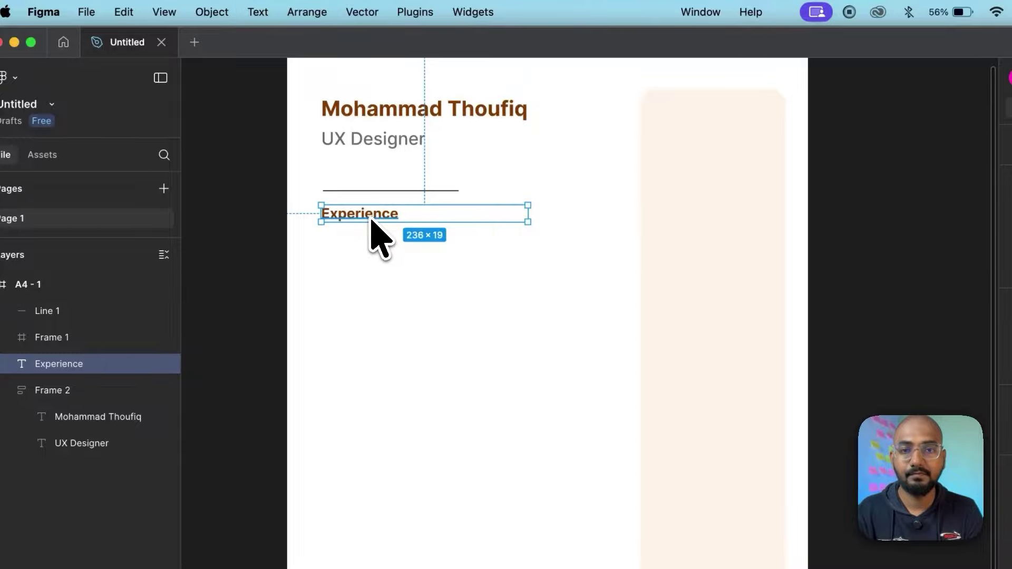
Step: Duplicate the Experience heading below it and retype it as 'ABC Company, Chennai'
left_click_drag(371, 224, 372, 248)
left_click_drag(370, 248, 372, 249)
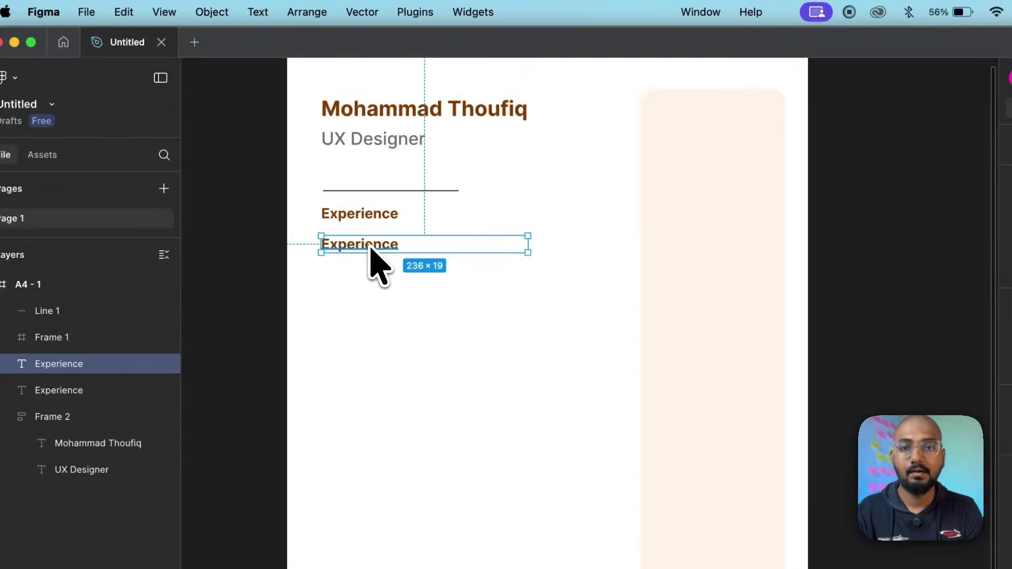
double_click(371, 248)
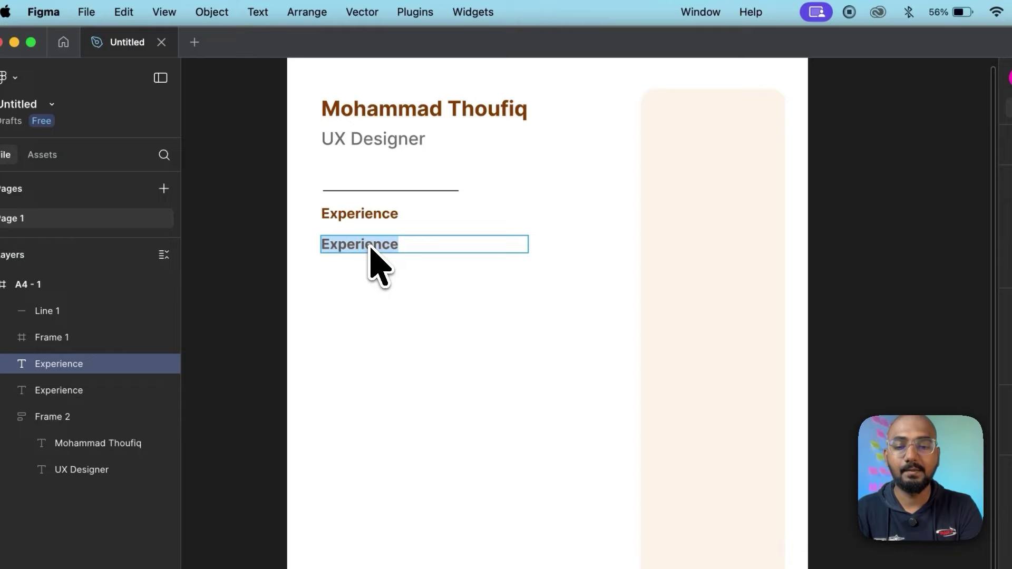
type("Co")
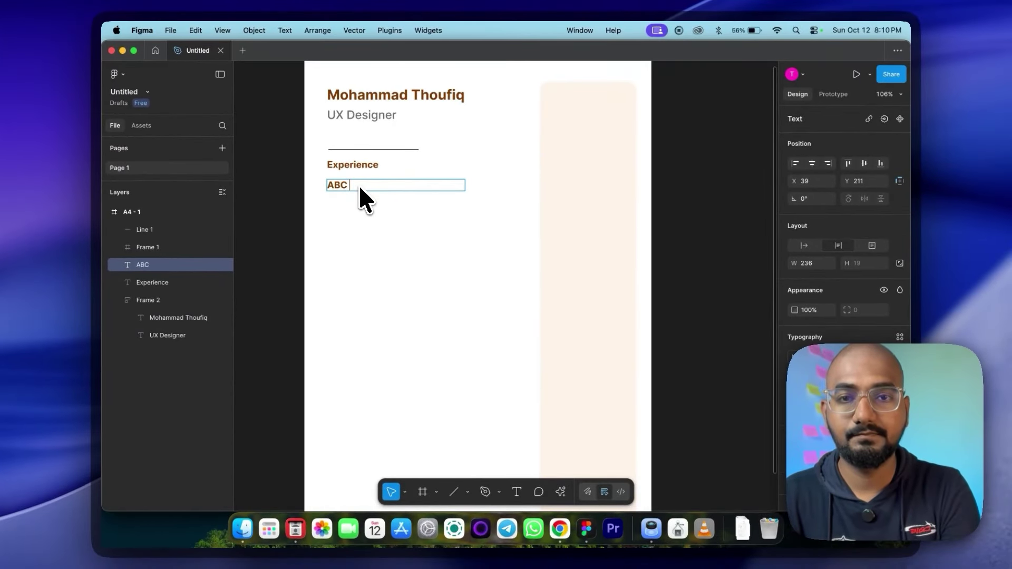
type("mpany")
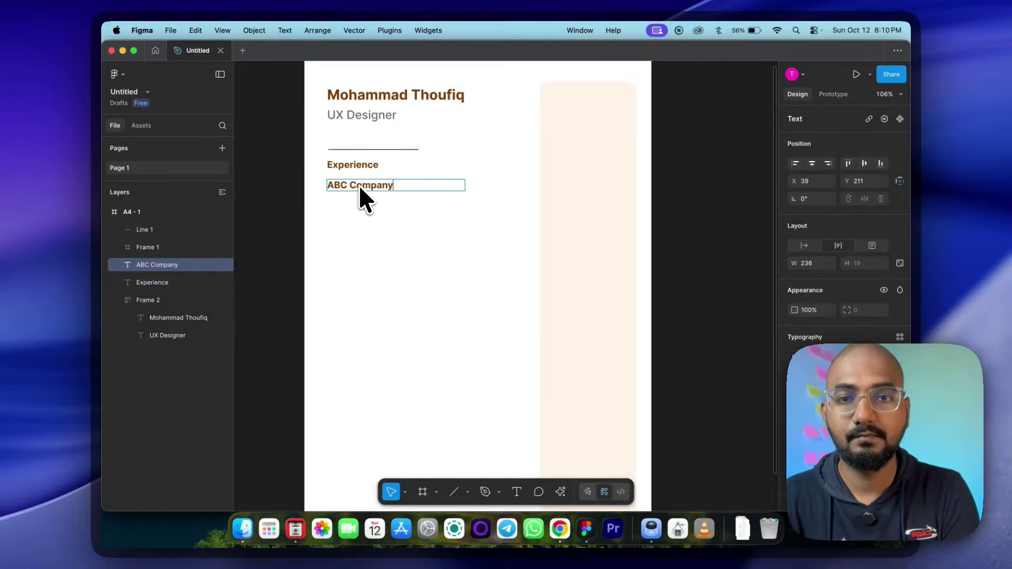
key("Escape")
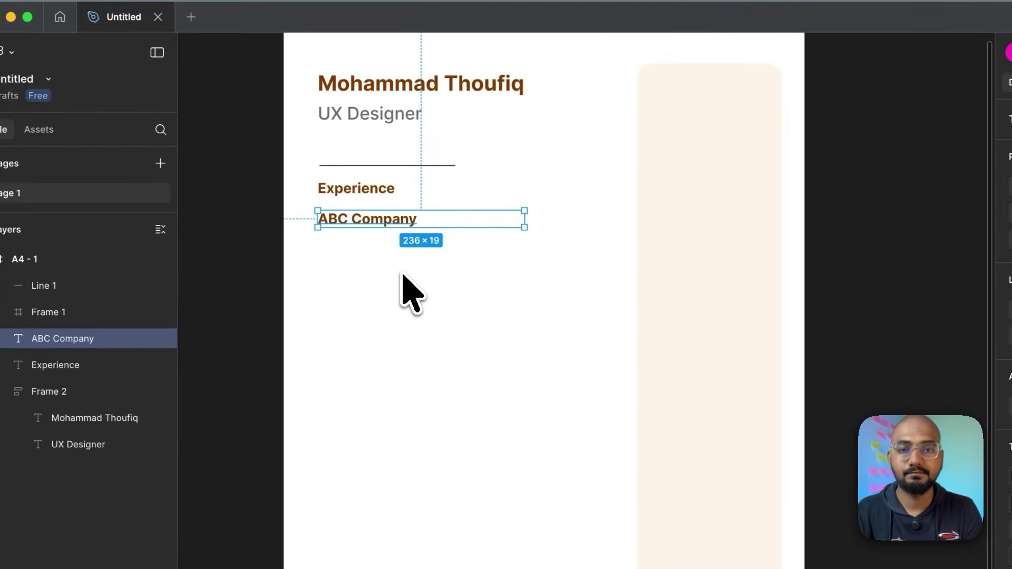
double_click(422, 224)
left_click(433, 226)
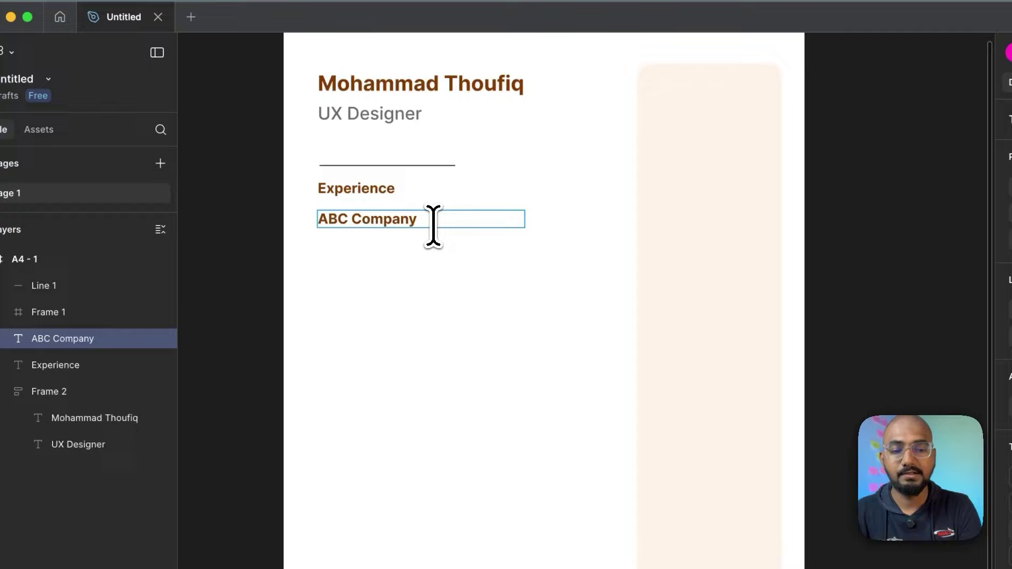
type(", ")
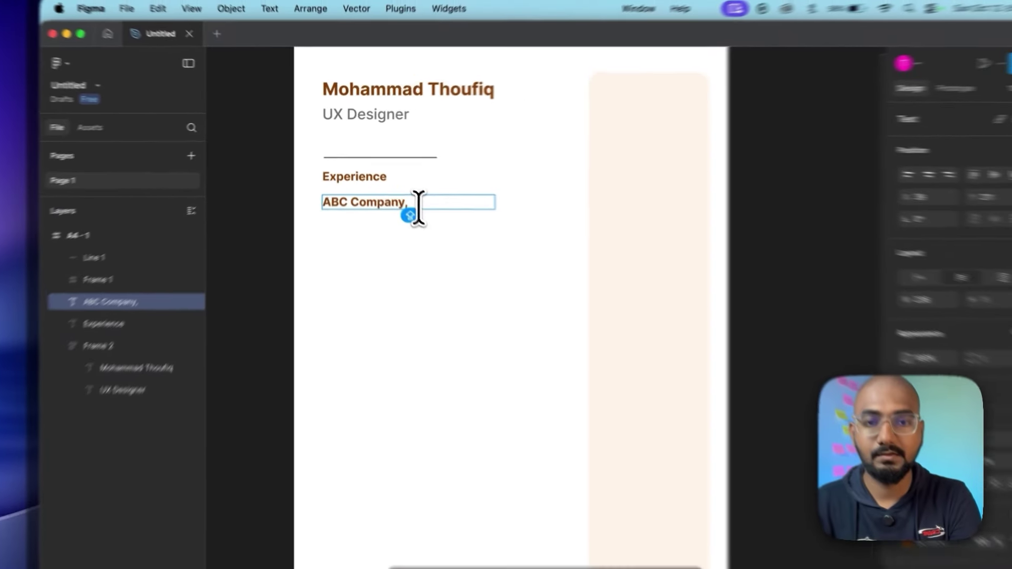
type("Chennai")
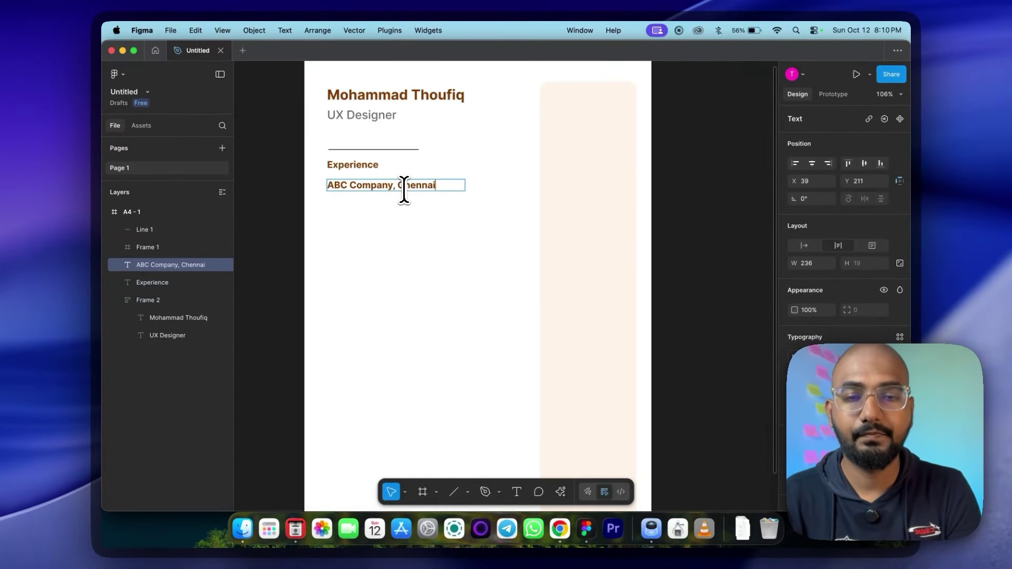
key("Escape")
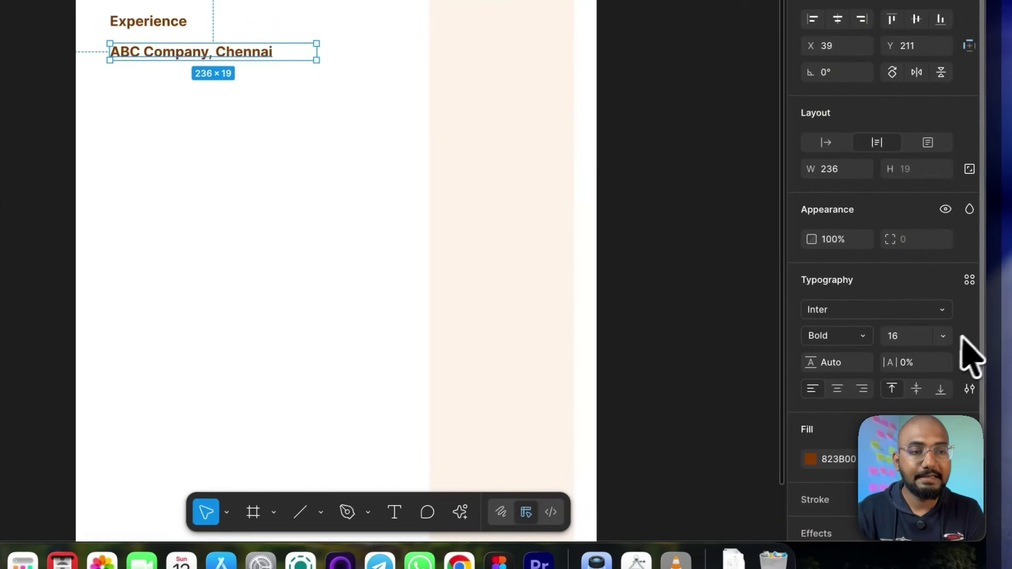
Step: Set the company line to size 14 with a dark grey 3F3F3F fill
left_click(947, 337)
left_click(928, 303)
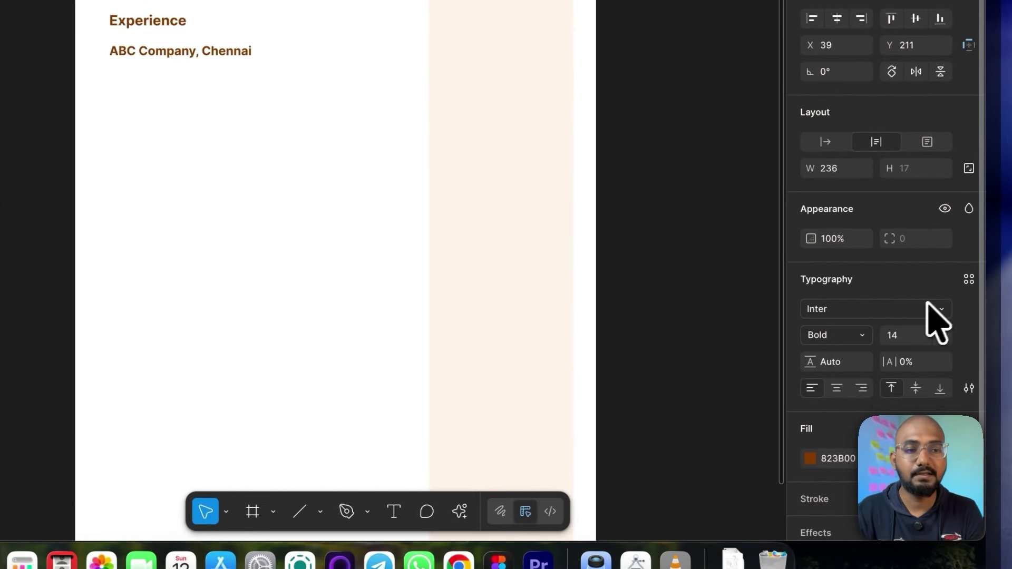
left_click(809, 458)
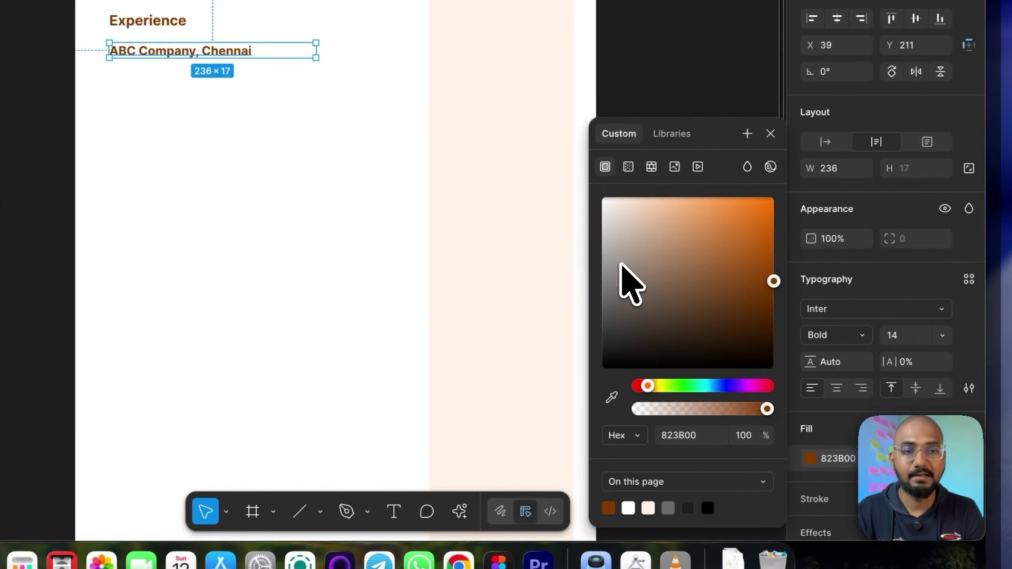
left_click_drag(618, 279, 575, 337)
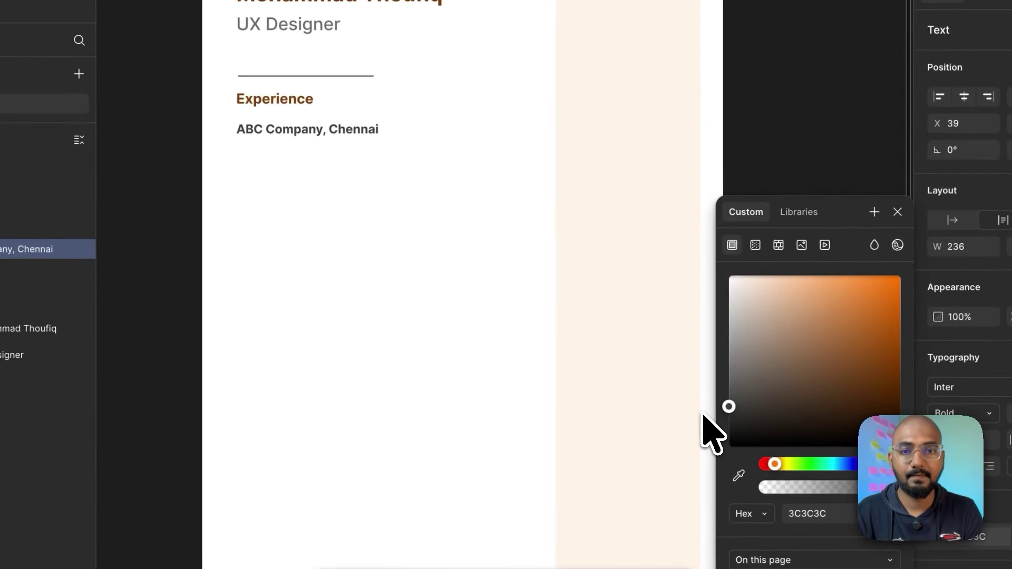
left_click_drag(702, 415, 689, 416)
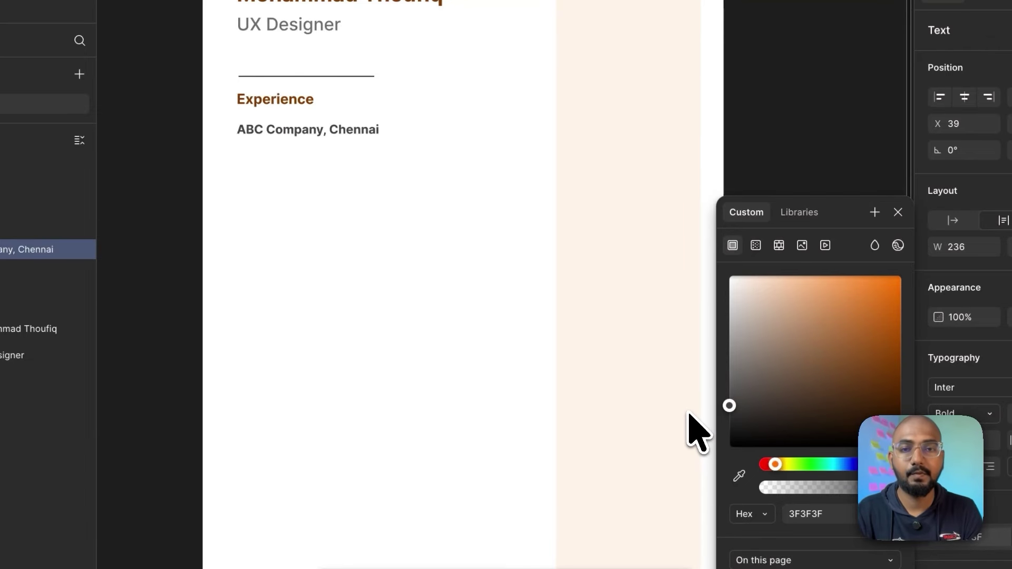
left_click(392, 258)
Step: Nudge the company line slightly closer to the Experience heading
left_click(289, 129)
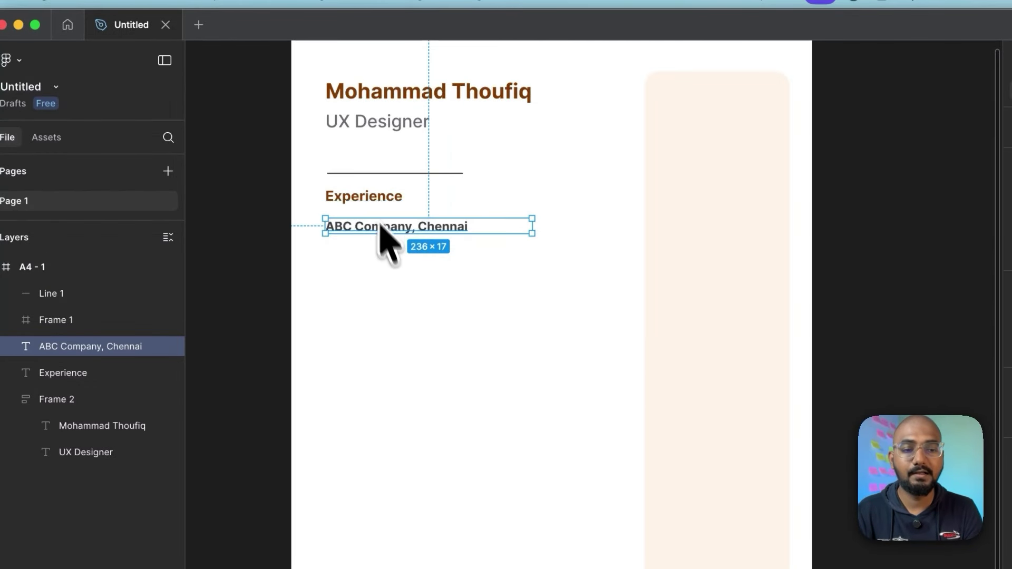
key("Up")
key("Up")
key("Up")
key("Up")
key("Up")
key("Up")
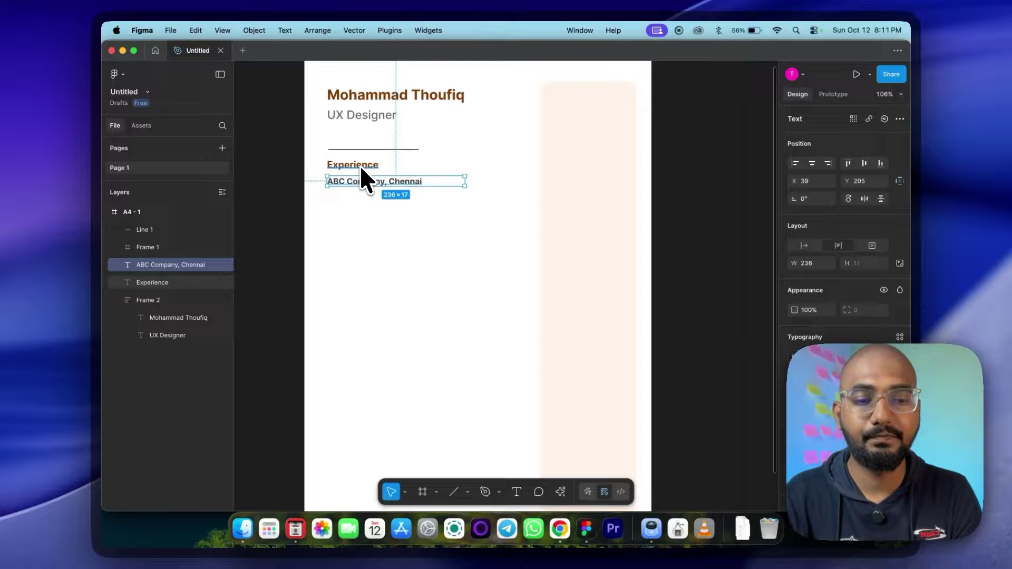
key("Down")
key("Down")
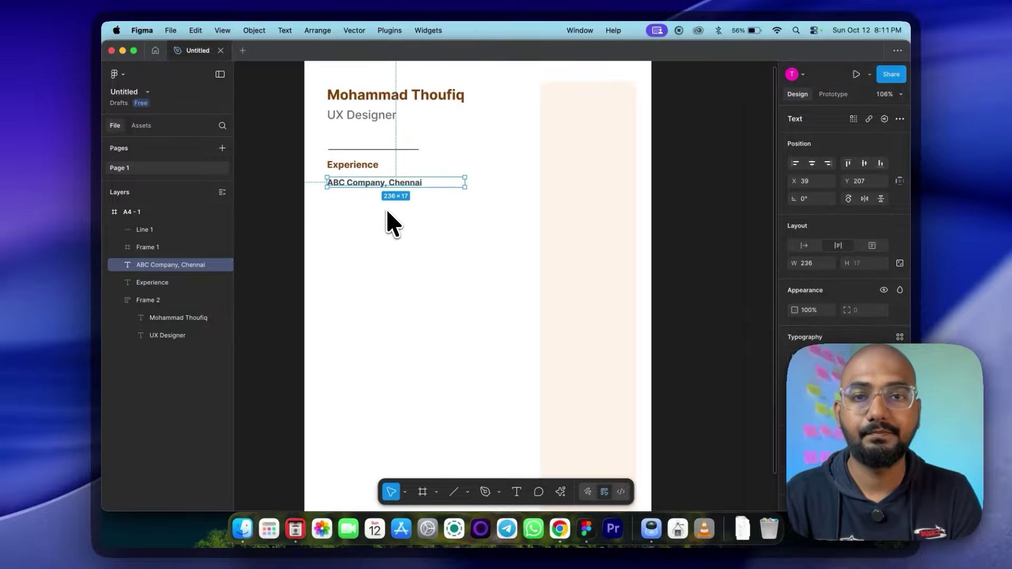
Step: Make the company text auto width and duplicate it to the right as 'Sept 24-Oct 25'
left_click(388, 211)
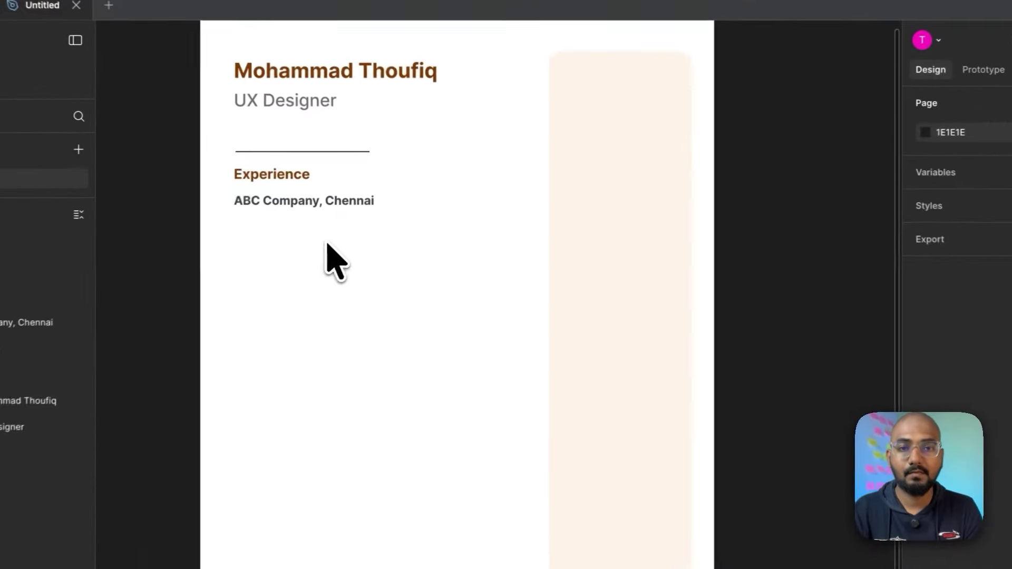
left_click(404, 183)
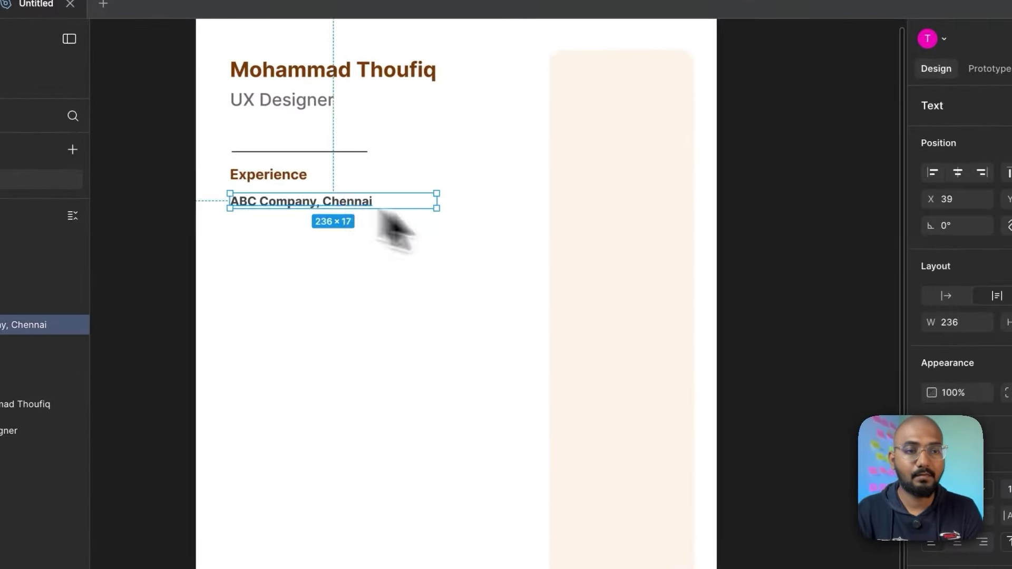
left_click(946, 296)
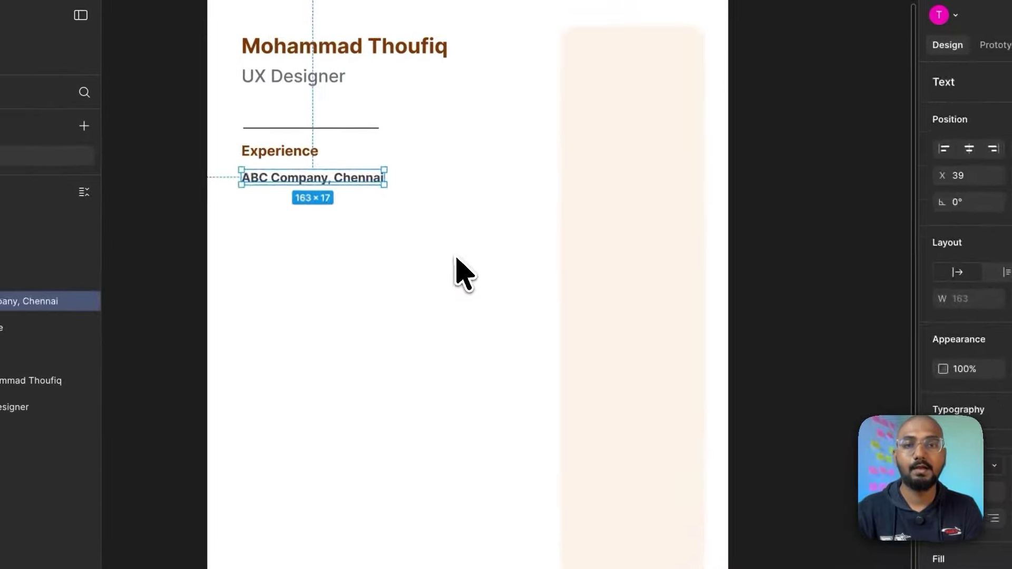
left_click(458, 263)
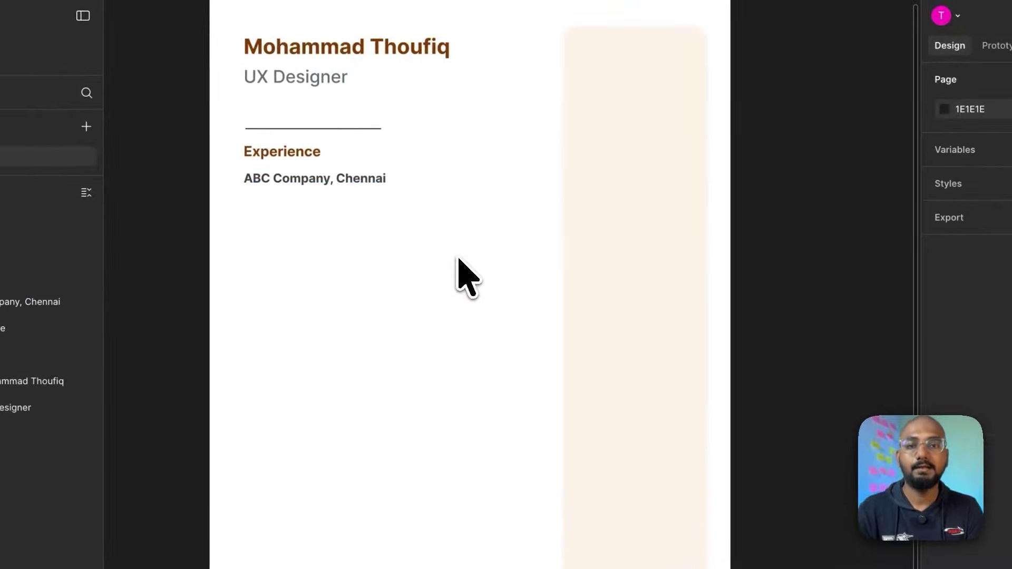
left_click(354, 184)
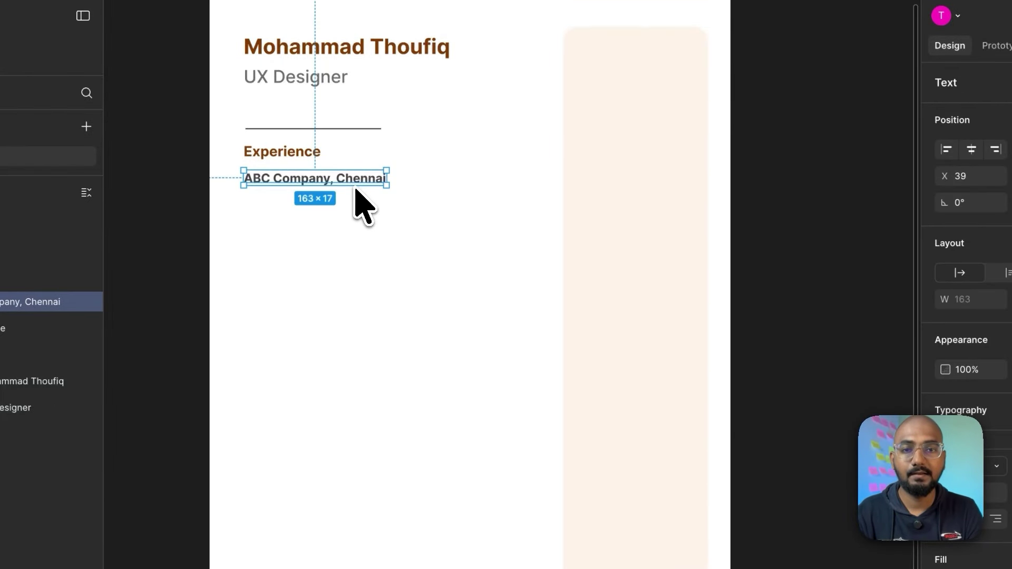
left_click_drag(328, 181, 488, 191, "alt")
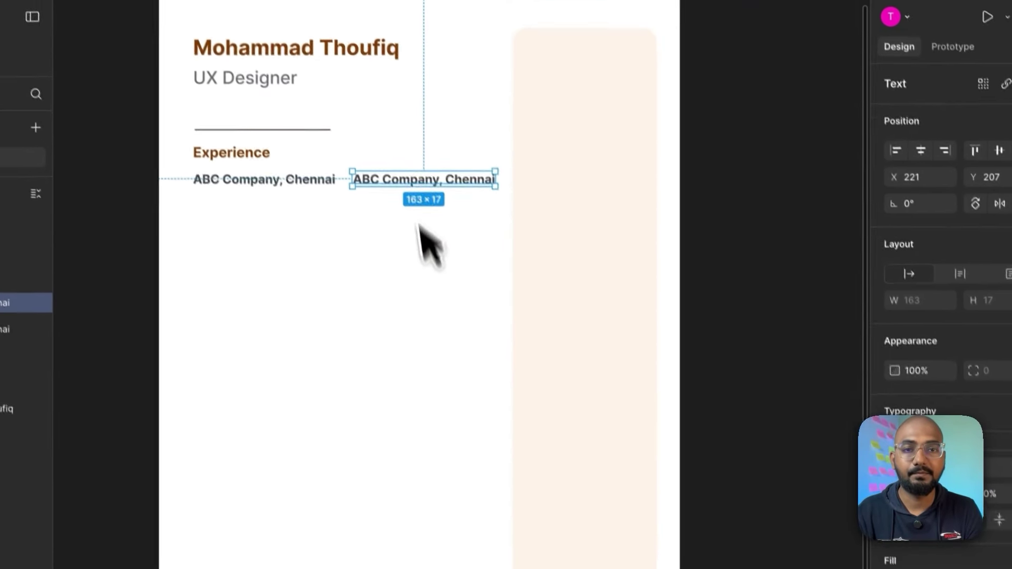
double_click(462, 188)
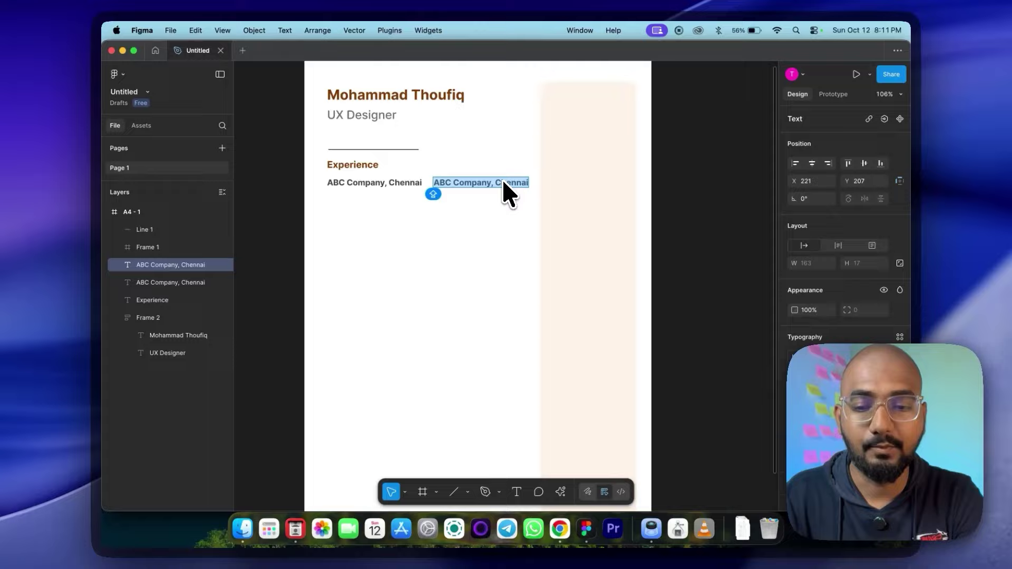
type("Sept 24-Oc")
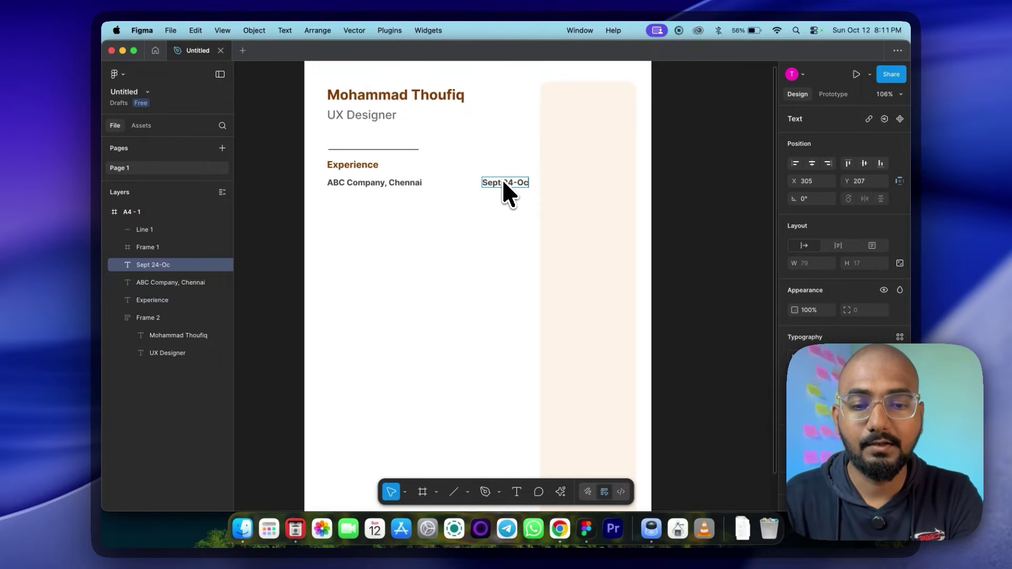
type("t 25")
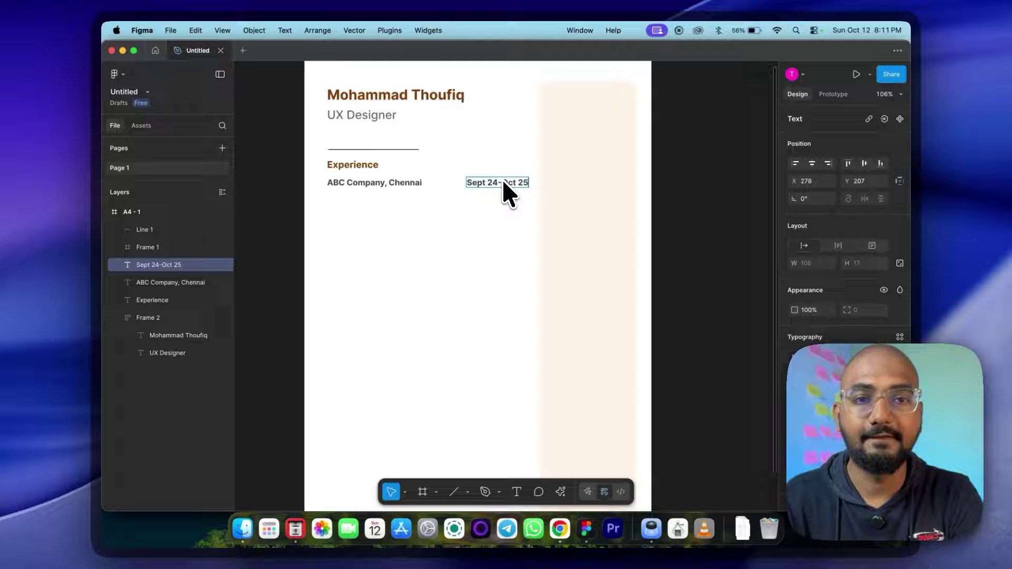
key("Escape")
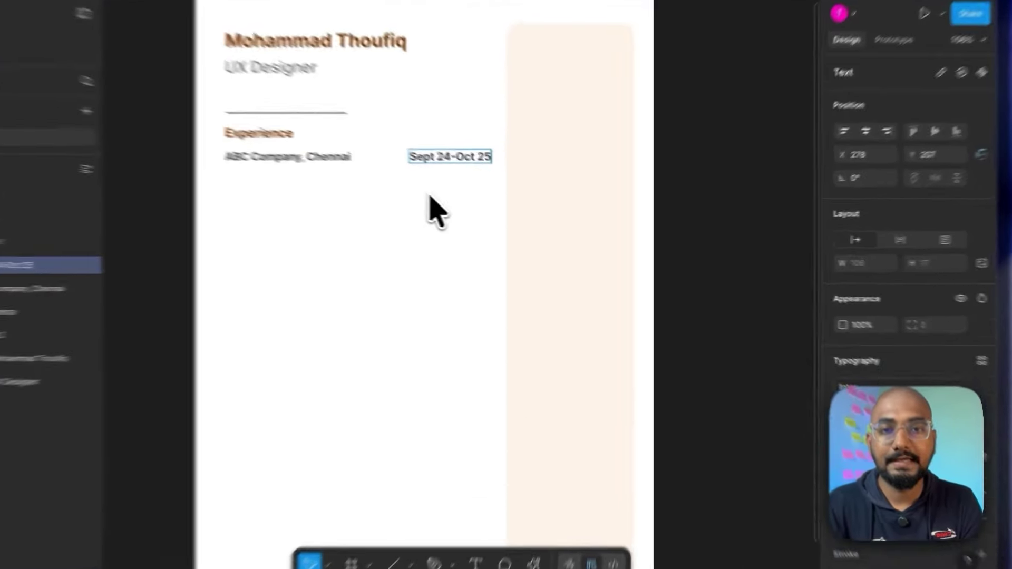
Step: Make the date Medium weight and place a copy of it below the company line
left_click(401, 187)
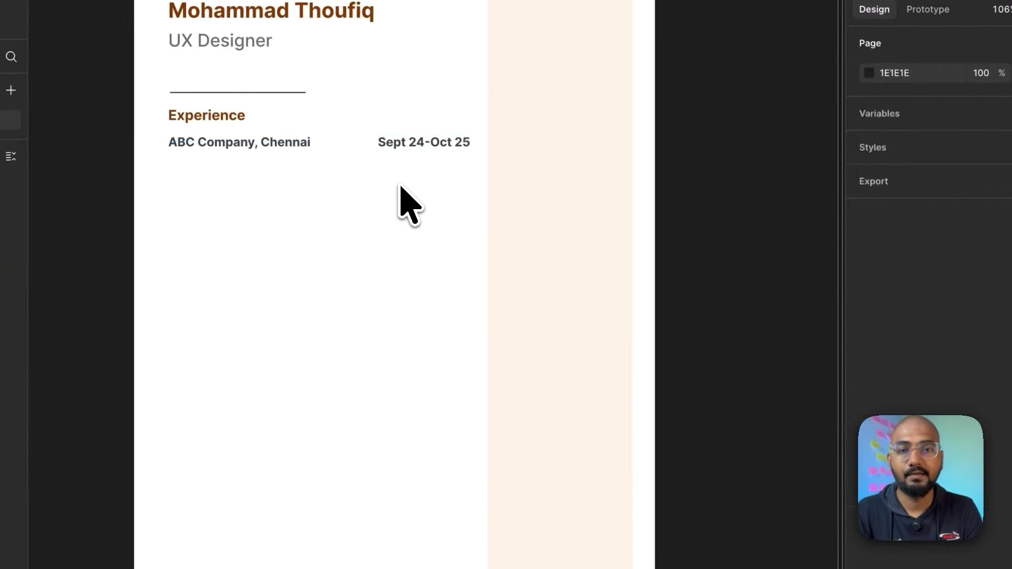
left_click(437, 149)
left_click(920, 433)
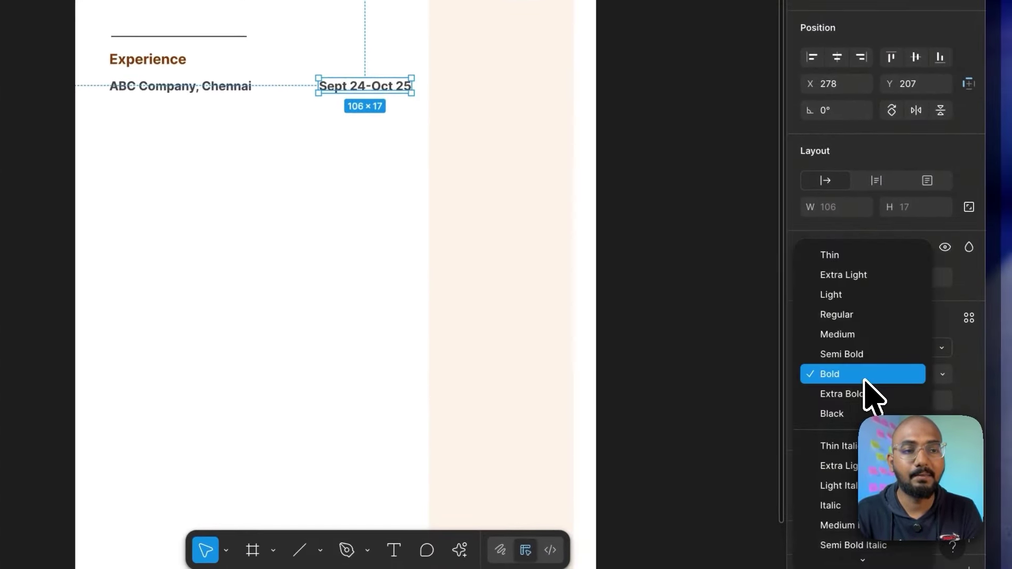
left_click(852, 335)
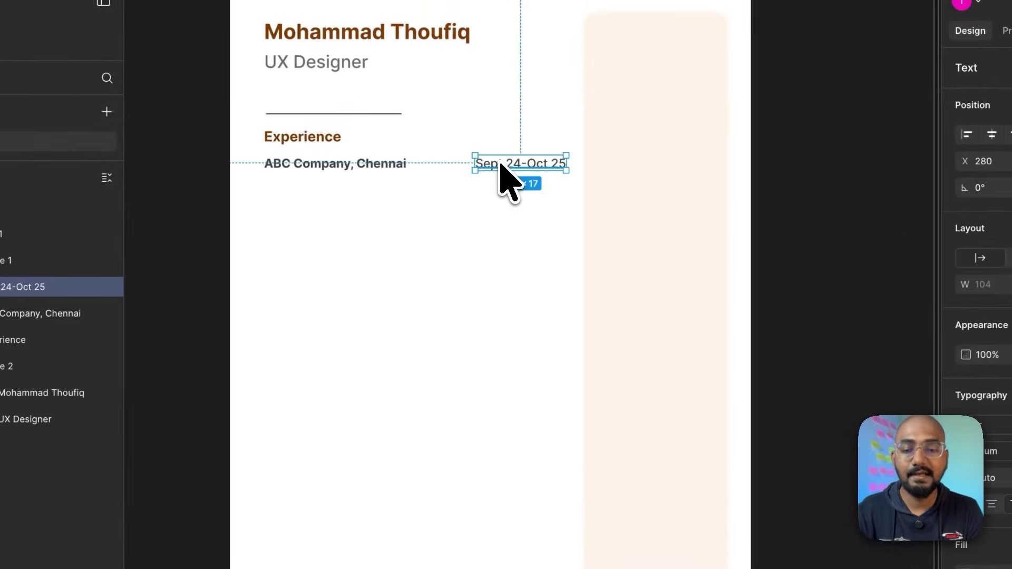
left_click_drag(513, 164, 303, 199)
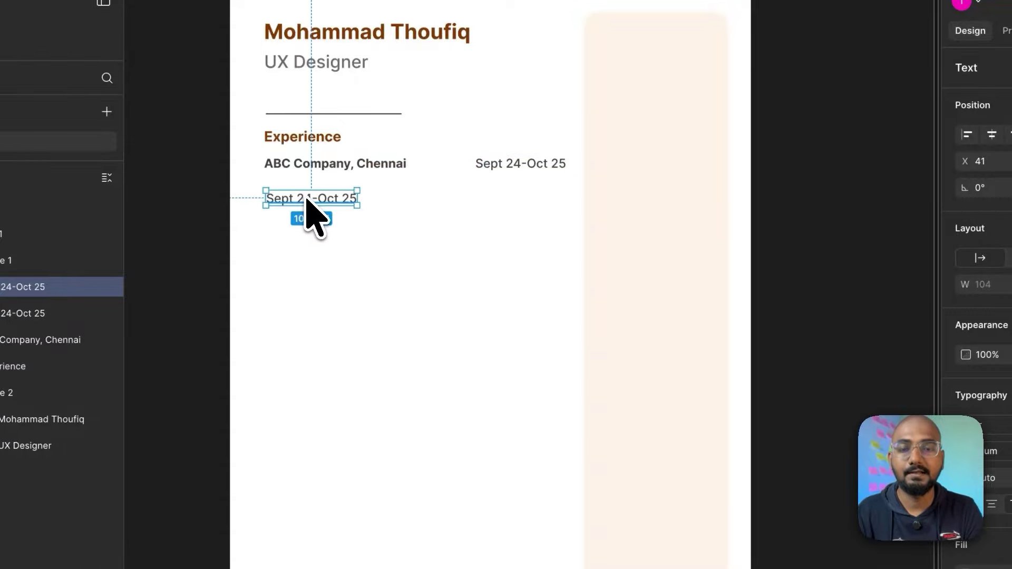
double_click(309, 200)
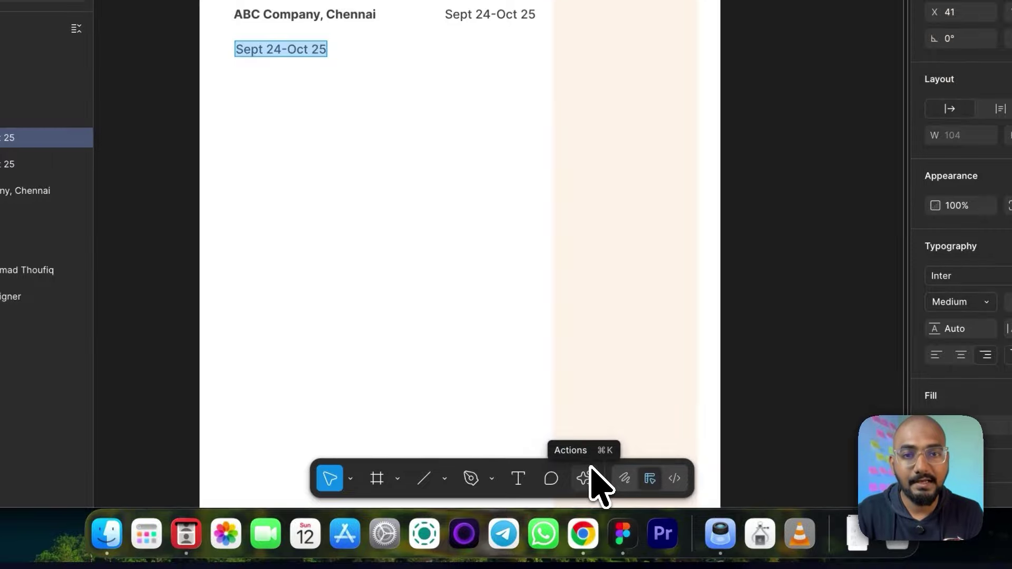
Step: Replace the copied date with two sentences of lorem ipsum using the Lorem plugin
left_click(586, 474)
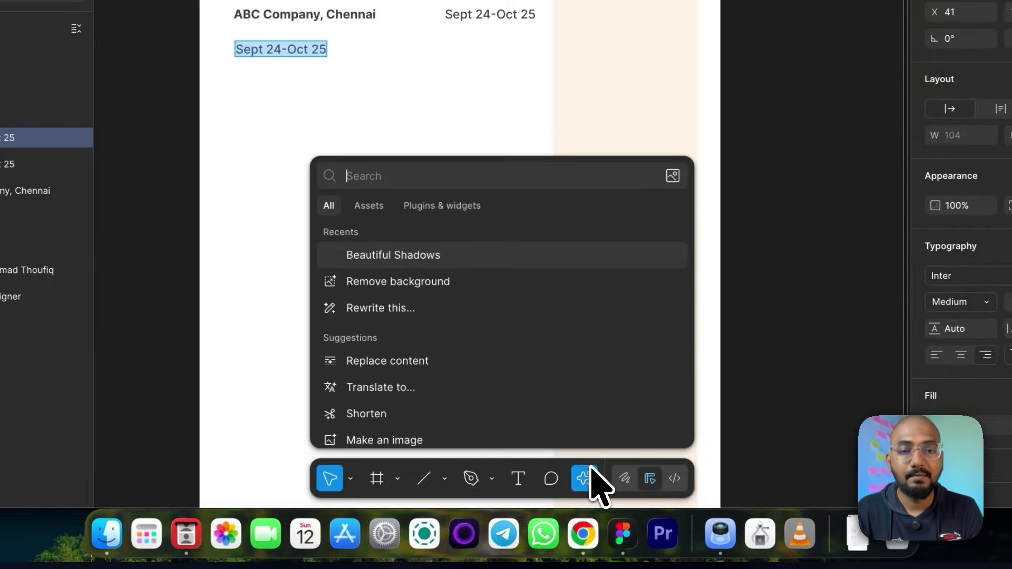
left_click(464, 207)
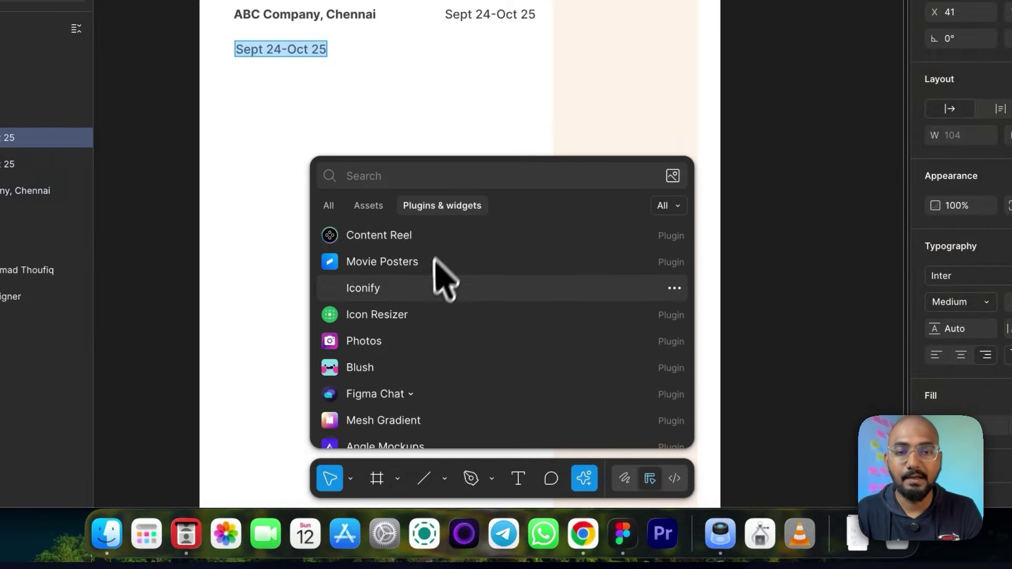
scroll(437, 342, "down", 5)
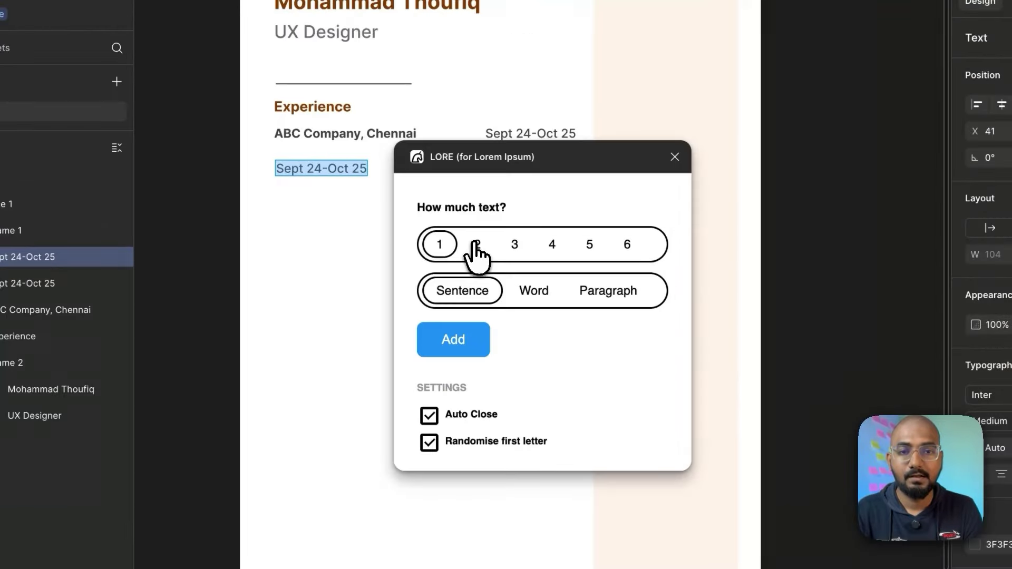
left_click(477, 245)
left_click(454, 339)
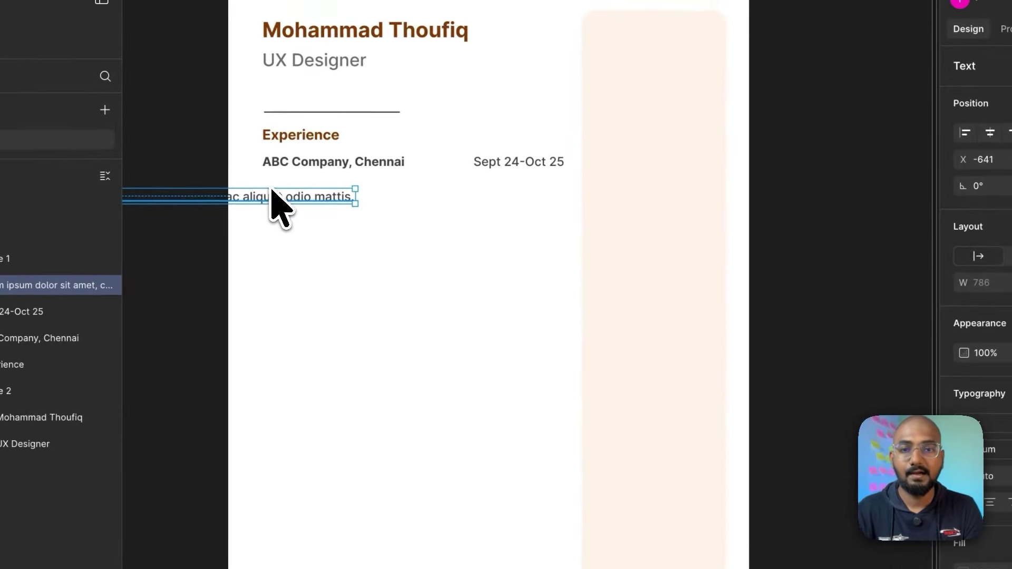
Step: Align the lorem paragraph under the company name and widen it to 345 to the date's edge
left_click_drag(270, 197, 538, 199)
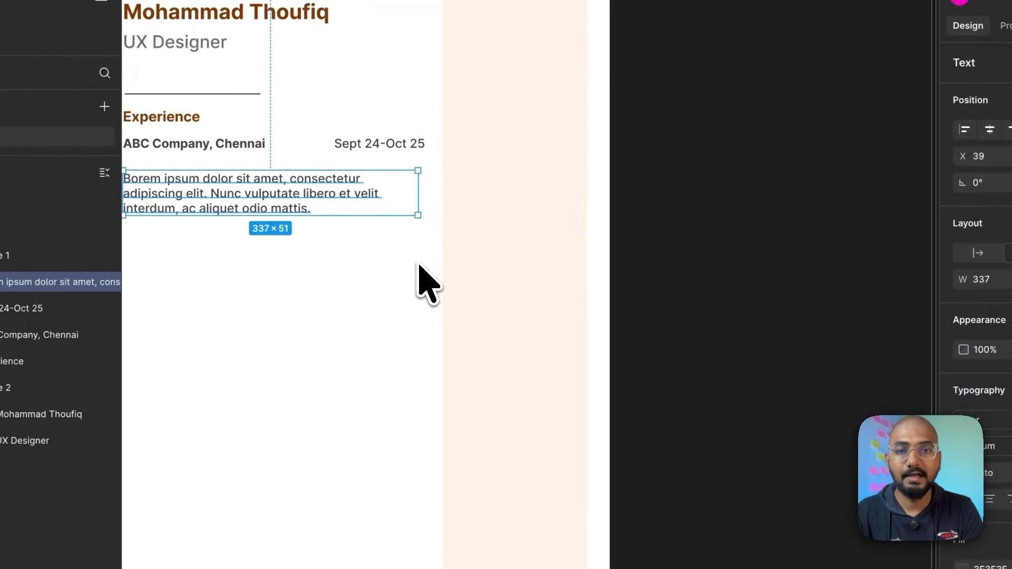
left_click_drag(419, 265, 425, 265)
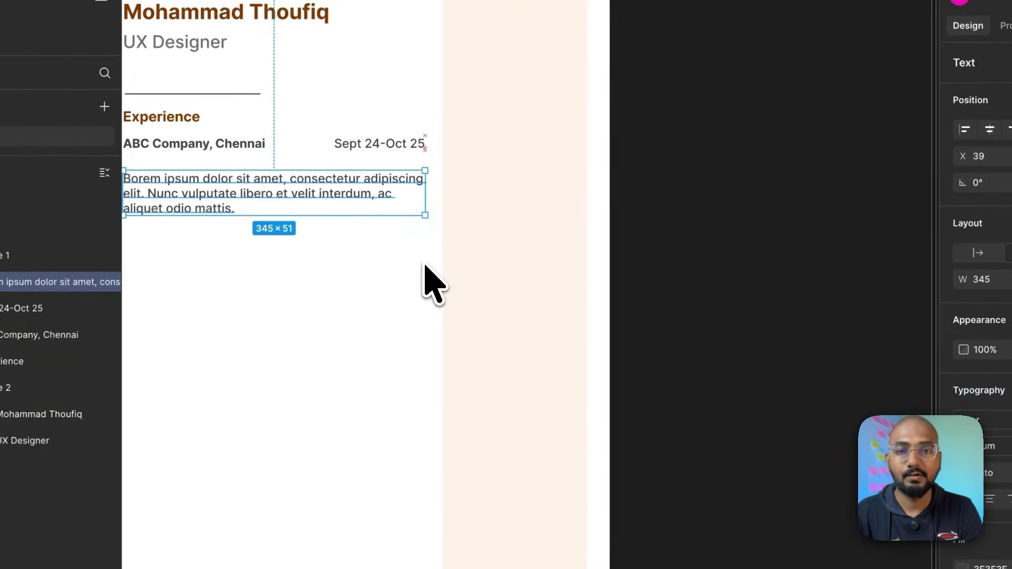
scroll(425, 265, "left", 5)
scroll(425, 265, "up", 1)
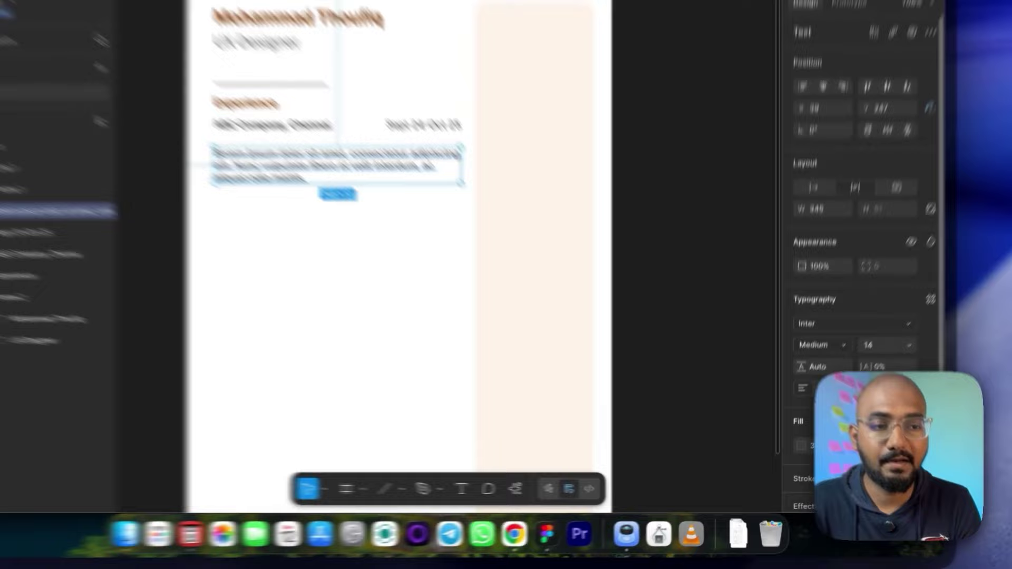
Step: Make the description a bulleted list with line height 20
left_click(930, 388)
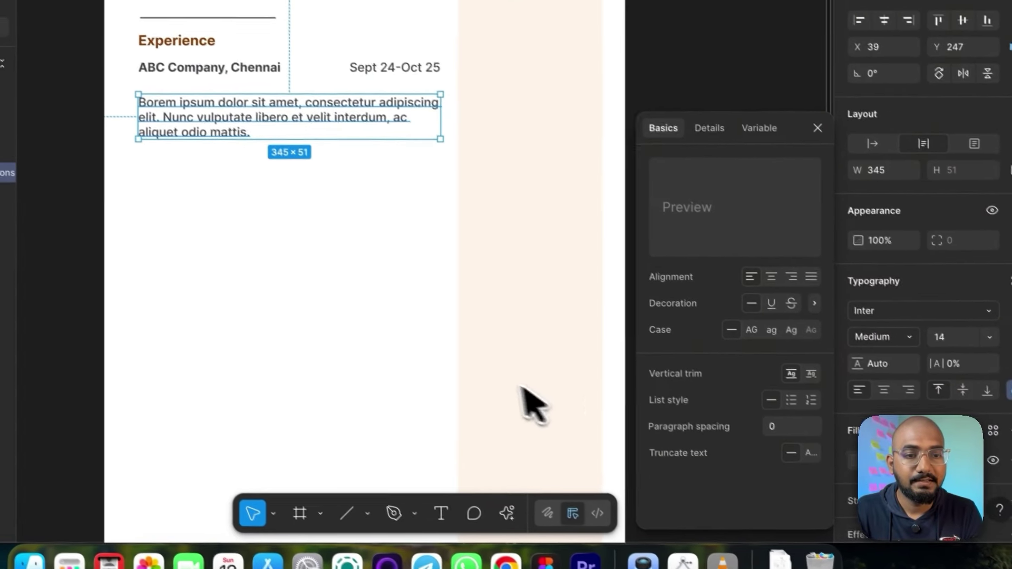
left_click(798, 406)
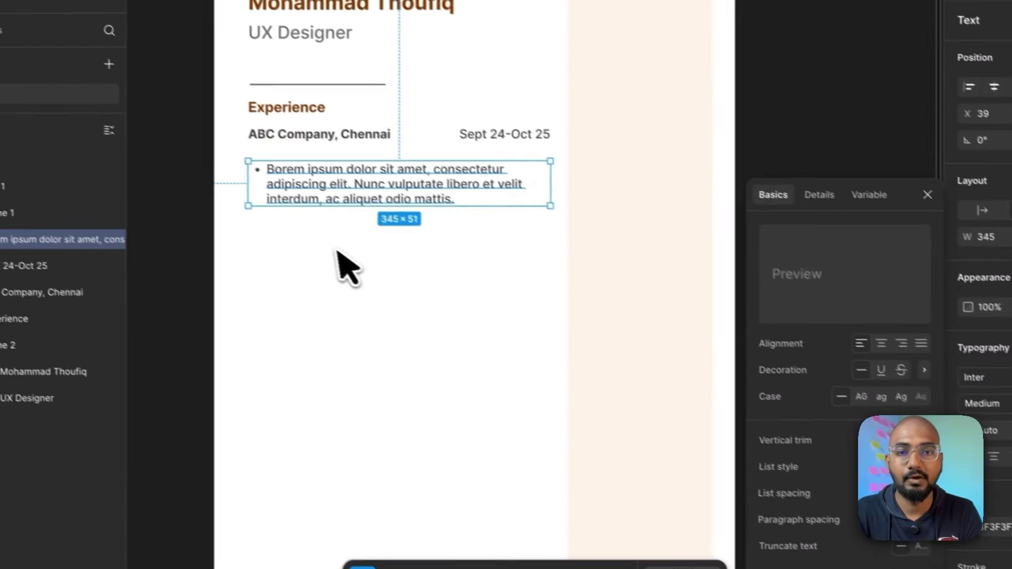
left_click(233, 210)
left_click(351, 108)
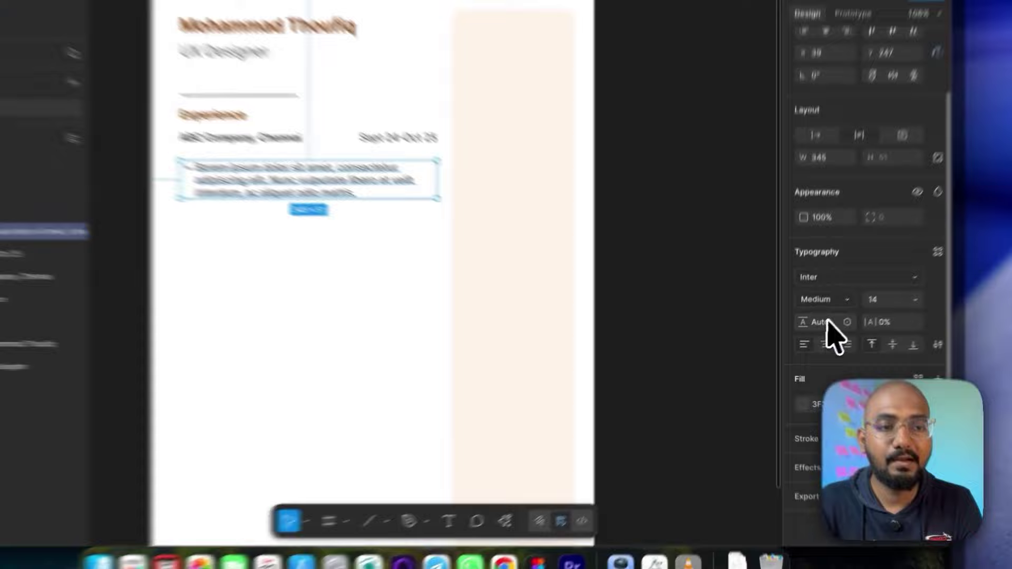
left_click(829, 320)
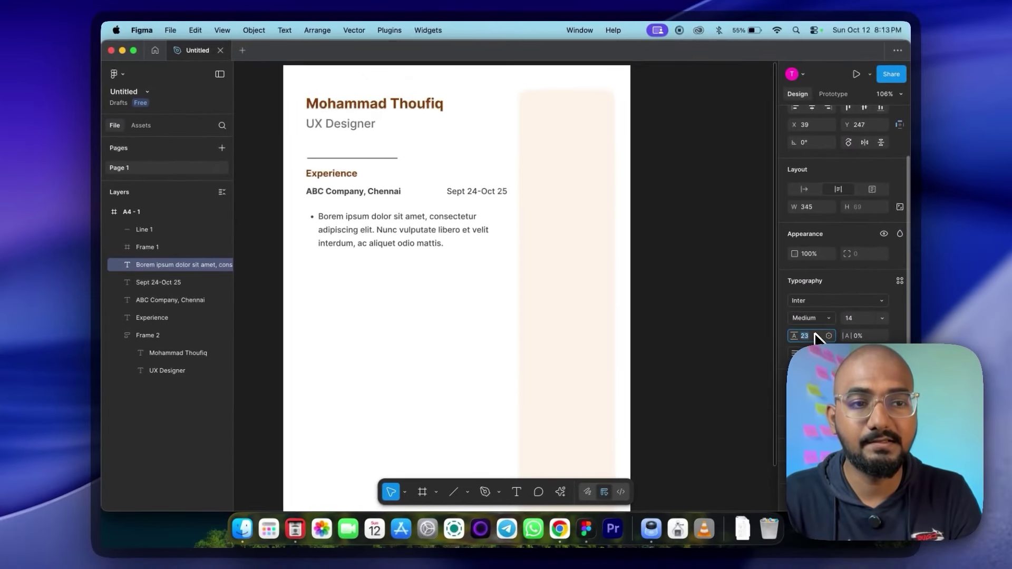
type("21")
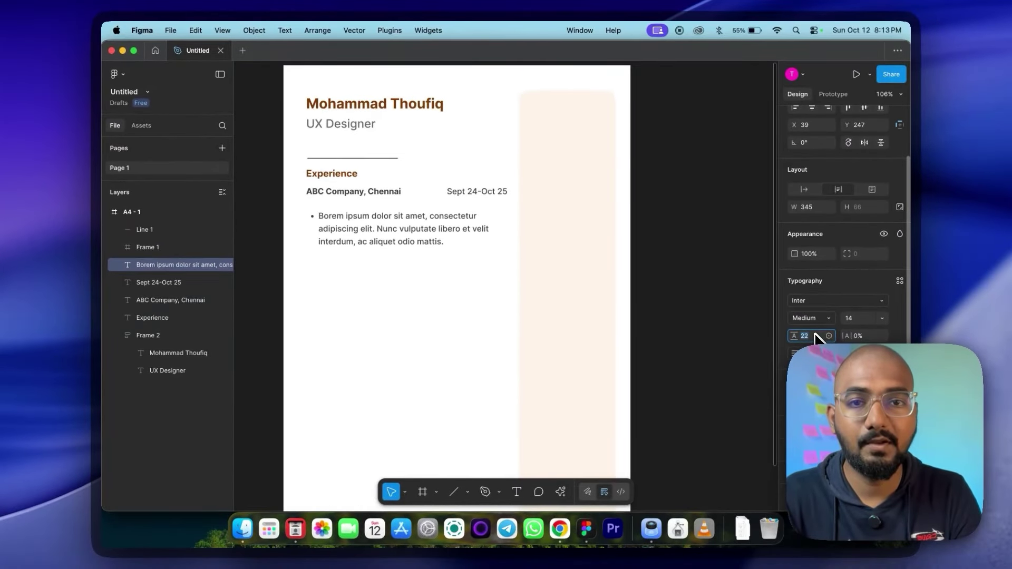
key("Return")
type("20")
key("Return")
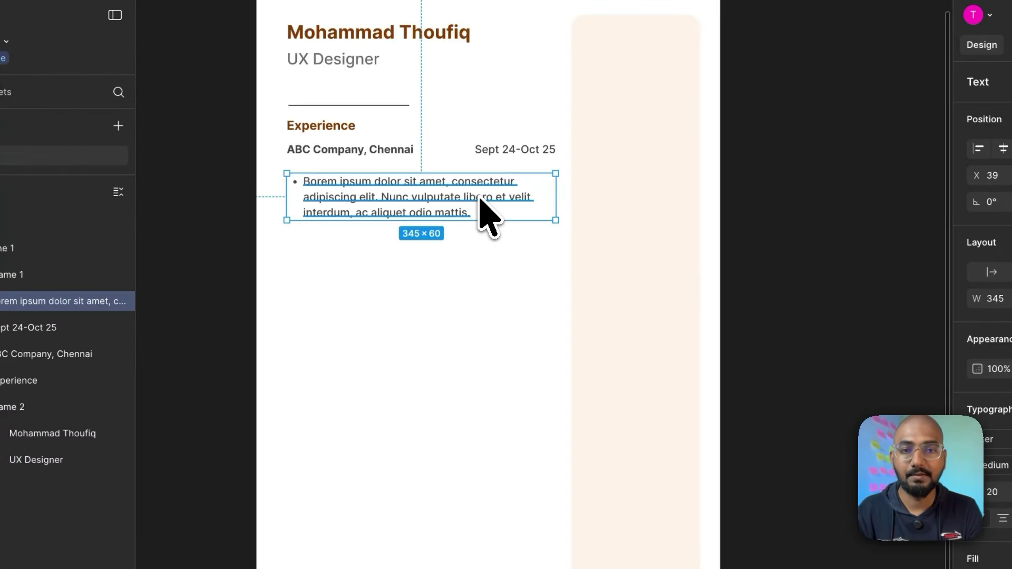
Step: Duplicate the bullet paragraph below and nudge it up closer to the original
left_click_drag(481, 210, 481, 266)
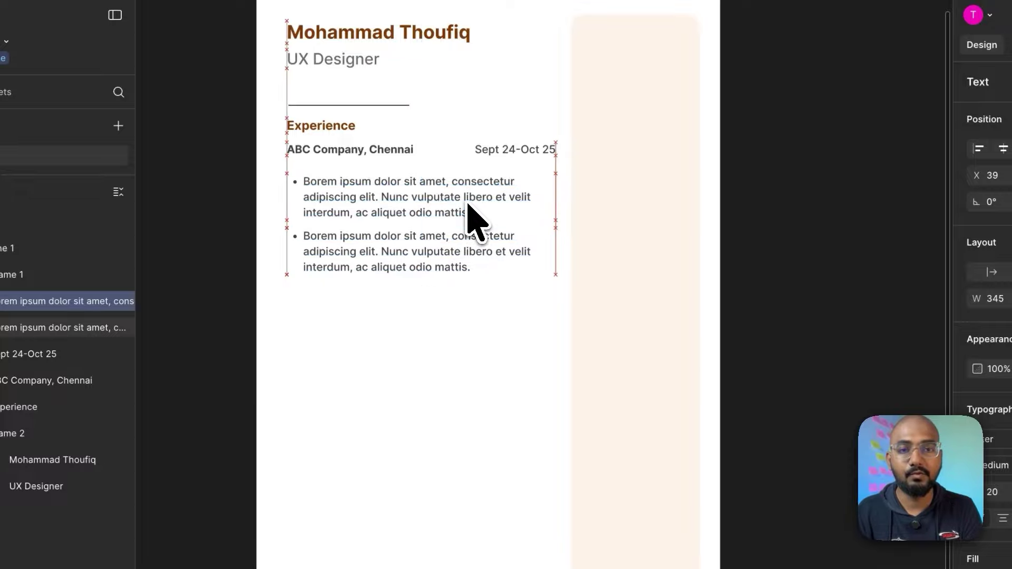
key("Up")
key("Up")
key("Up")
key("Up")
key("Up")
key("alt")
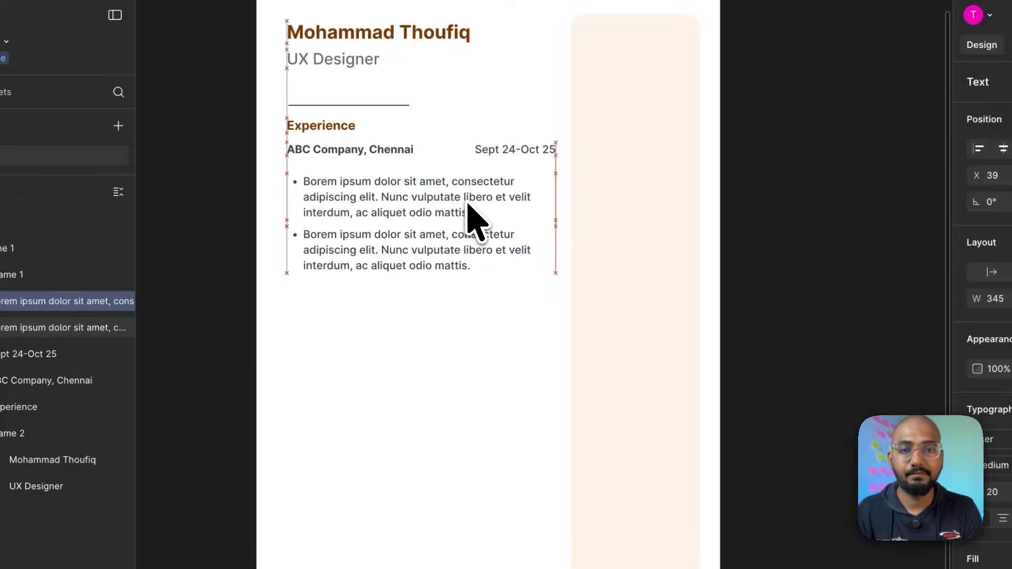
Step: Nudge both lorem bullet paragraphs up closer beneath the ABC Company, Chennai line
left_click(415, 331)
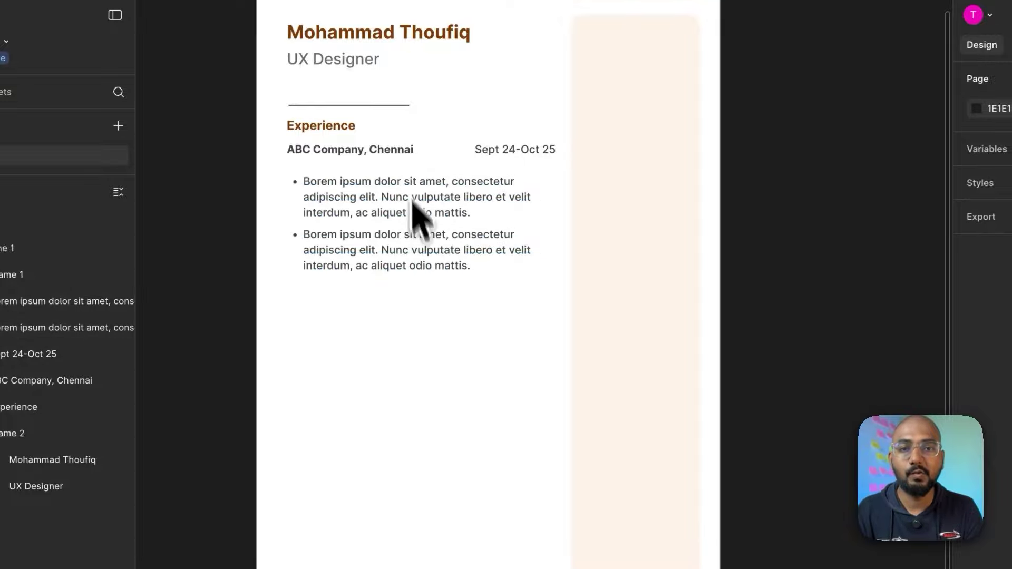
left_click_drag(522, 289, 343, 207)
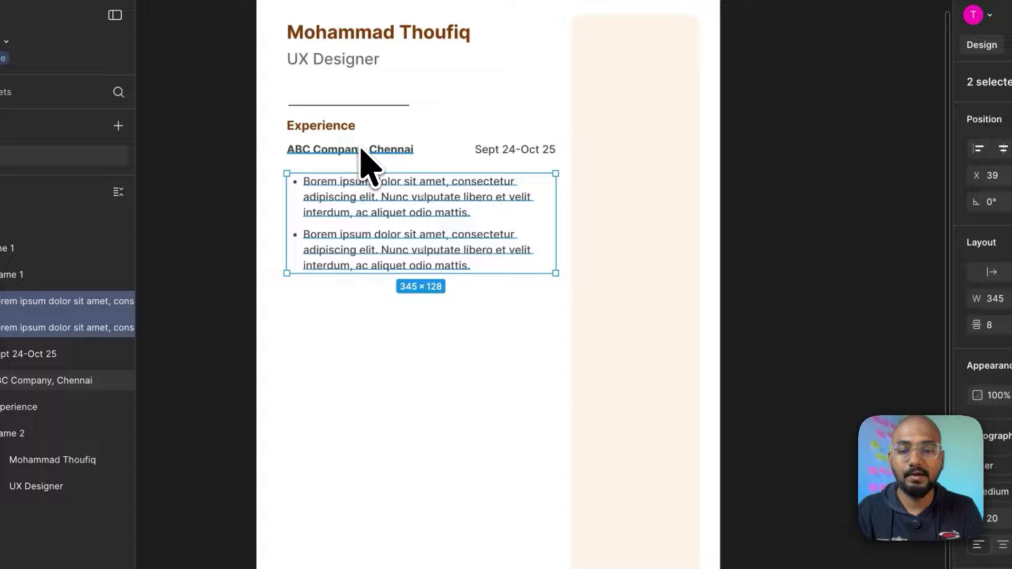
key("alt")
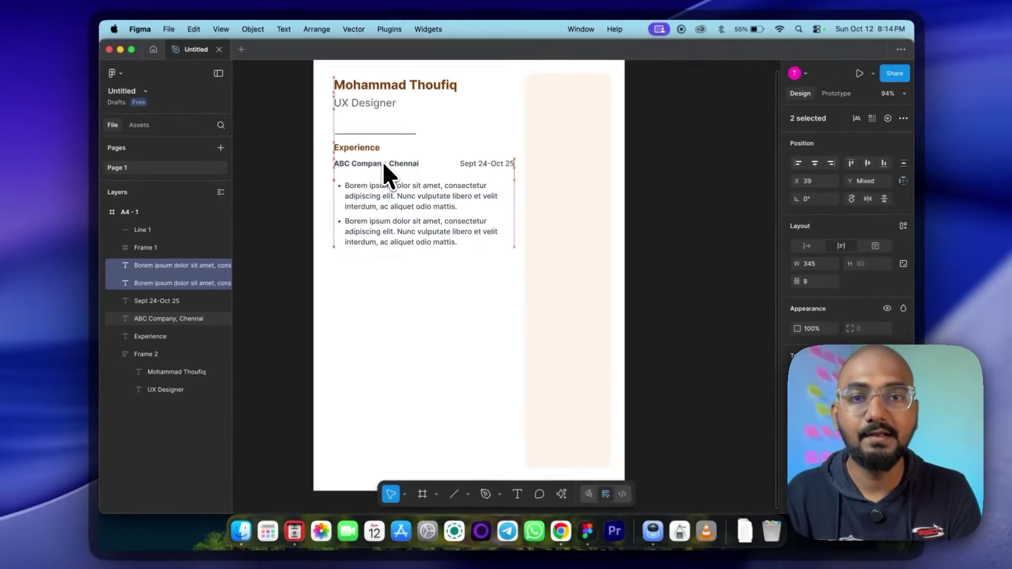
key("shift+Up")
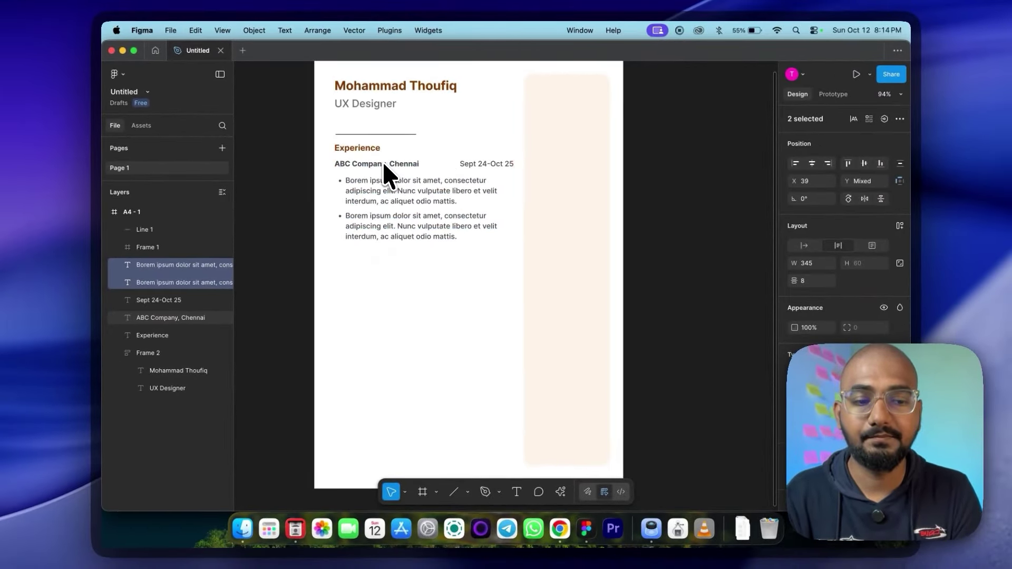
key("alt")
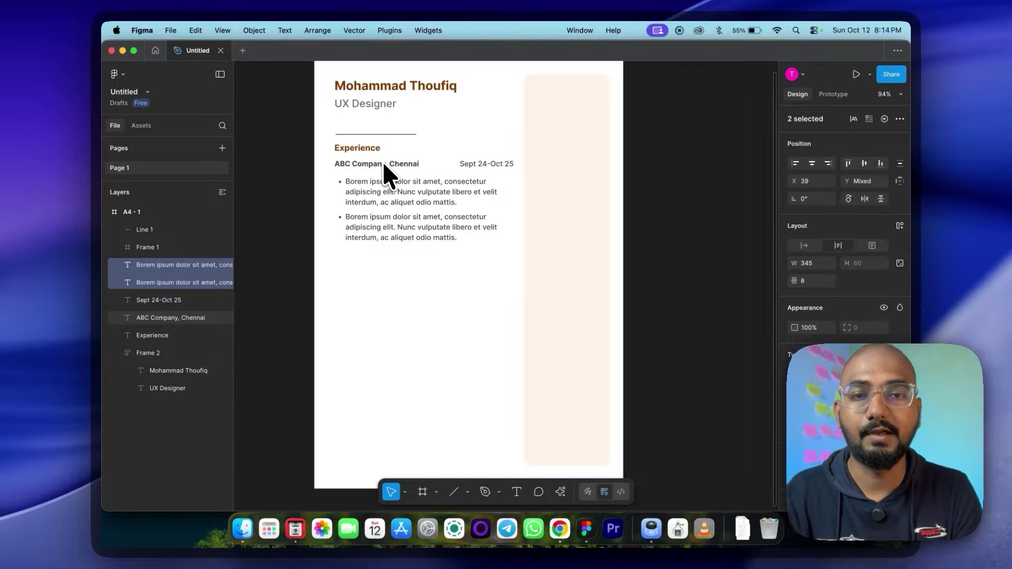
left_click(414, 263)
scroll(413, 262, "right", 2)
scroll(414, 263, "up", 1)
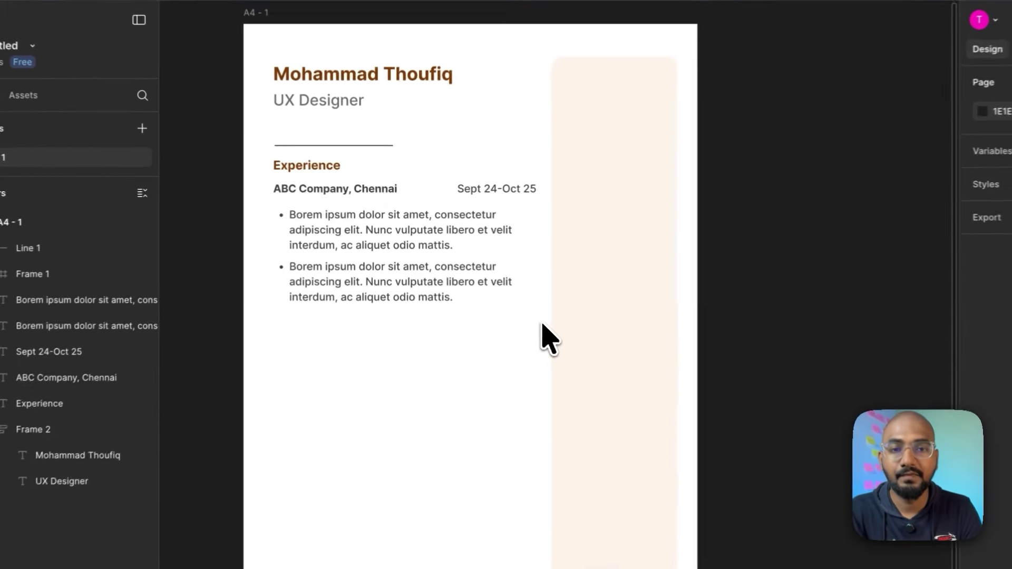
left_click_drag(493, 280, 339, 385)
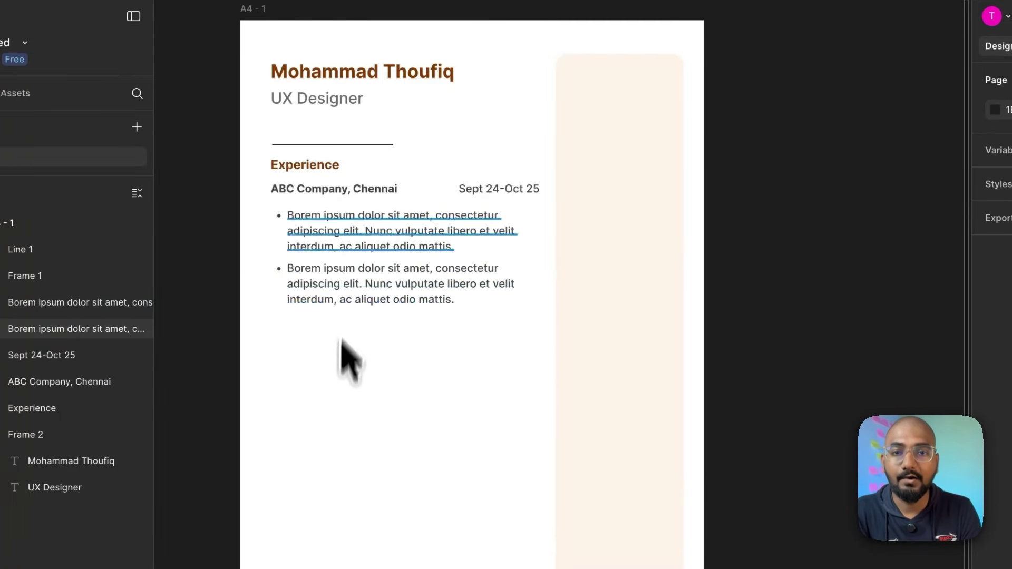
Step: Wrap the ABC Company, Chennai text and Sept 24-Oct 25 date into an auto-layout row
left_click(329, 145)
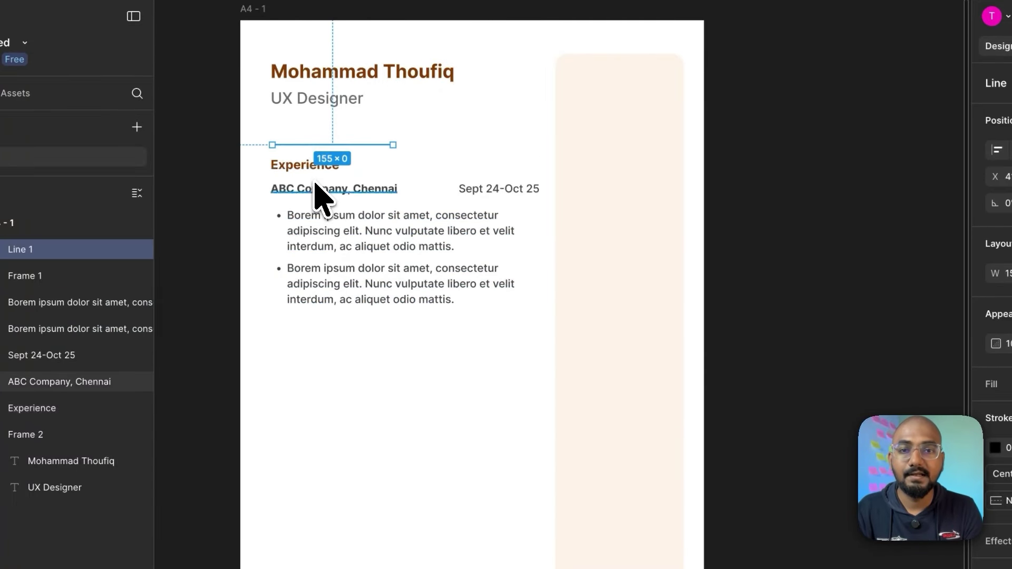
left_click(330, 189)
left_click(514, 193, "shift")
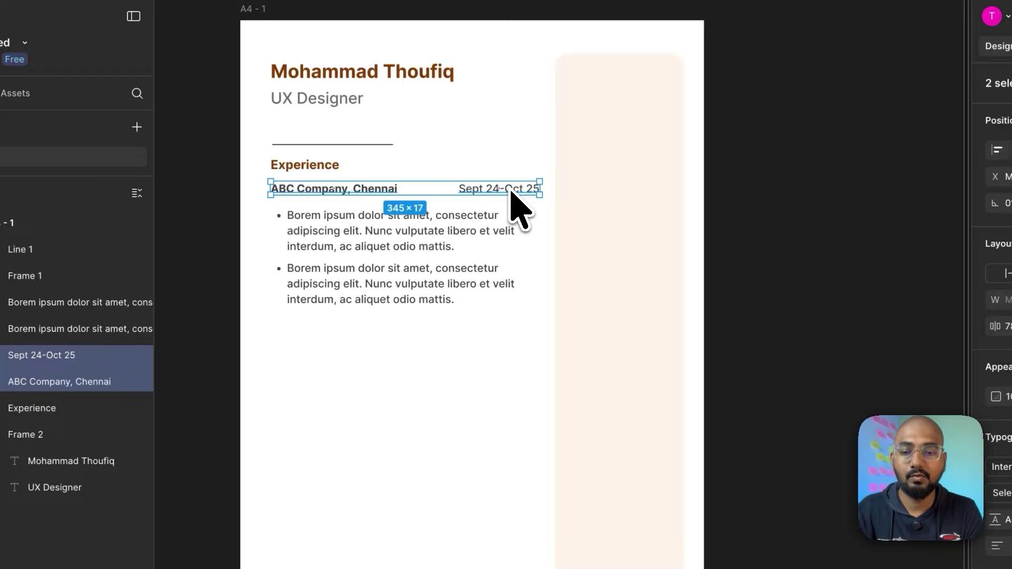
key("shift+a")
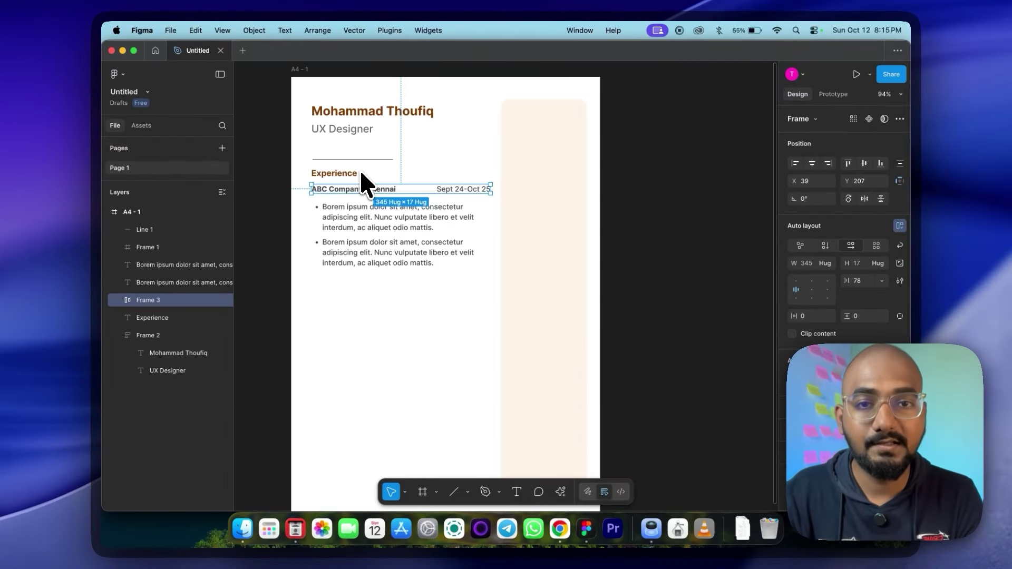
Step: Combine the company row with its bullet points into one auto-layout entry frame
left_click(362, 174)
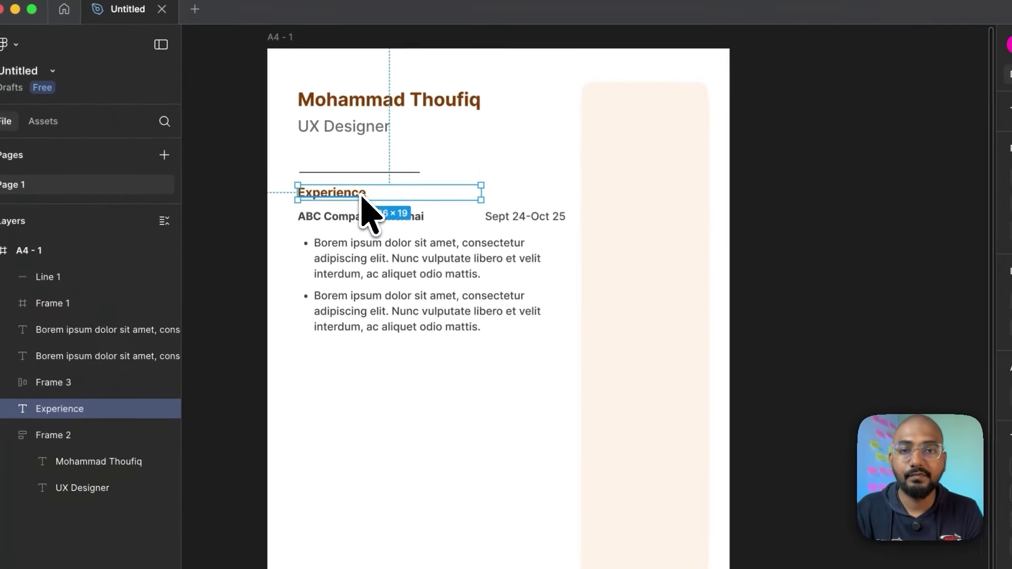
left_click(373, 221, "shift")
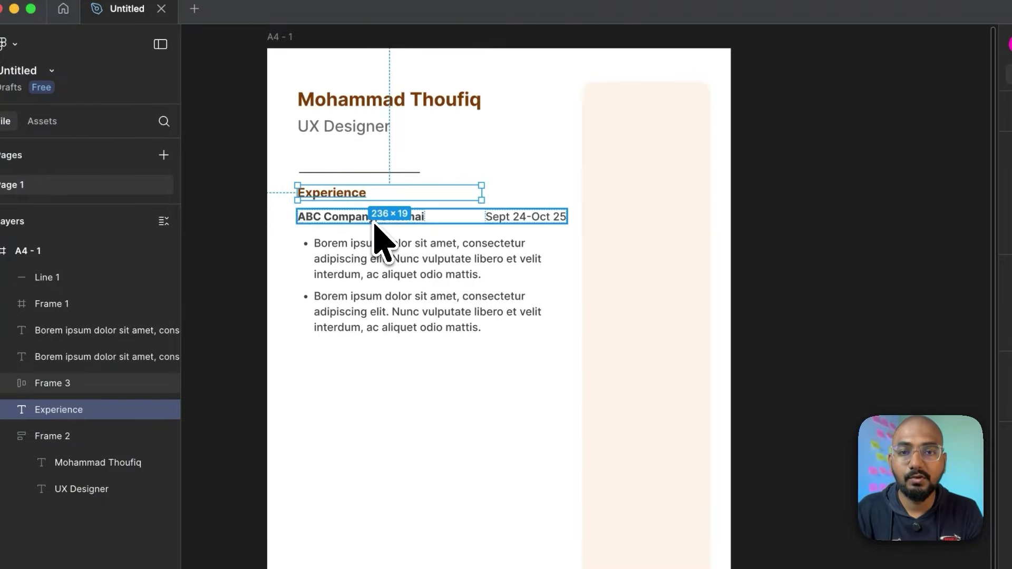
key("shift+a")
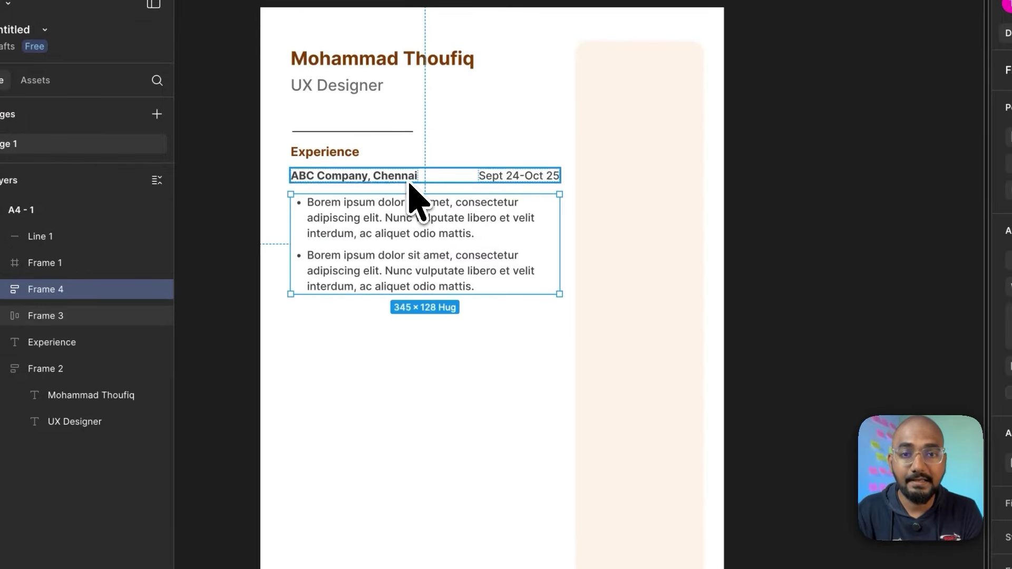
left_click(405, 218, "shift")
key("shift+a")
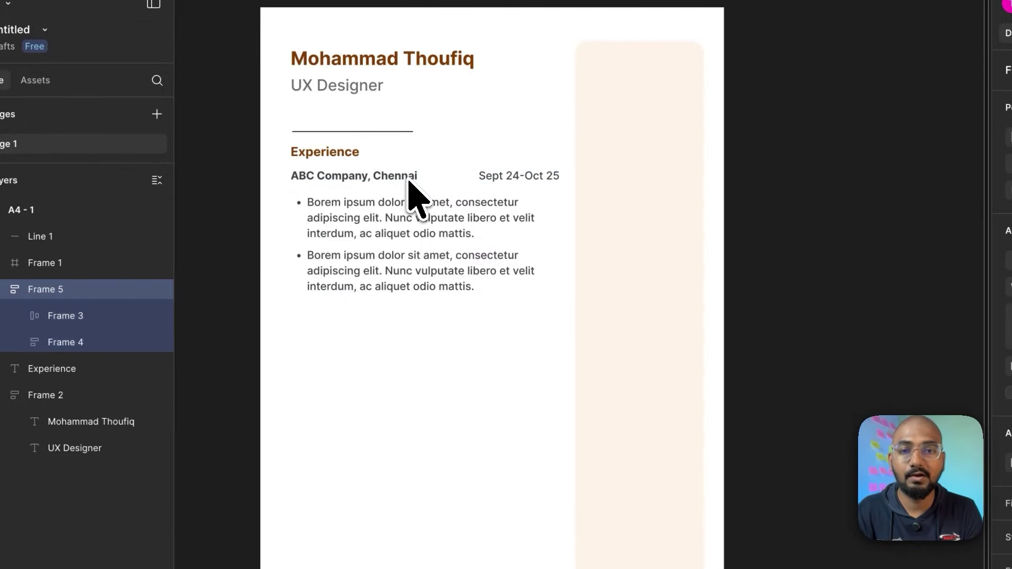
Step: Nest the Experience heading and divider with the entry in outer auto-layout frames
left_click(361, 158, "shift")
key("shift+a")
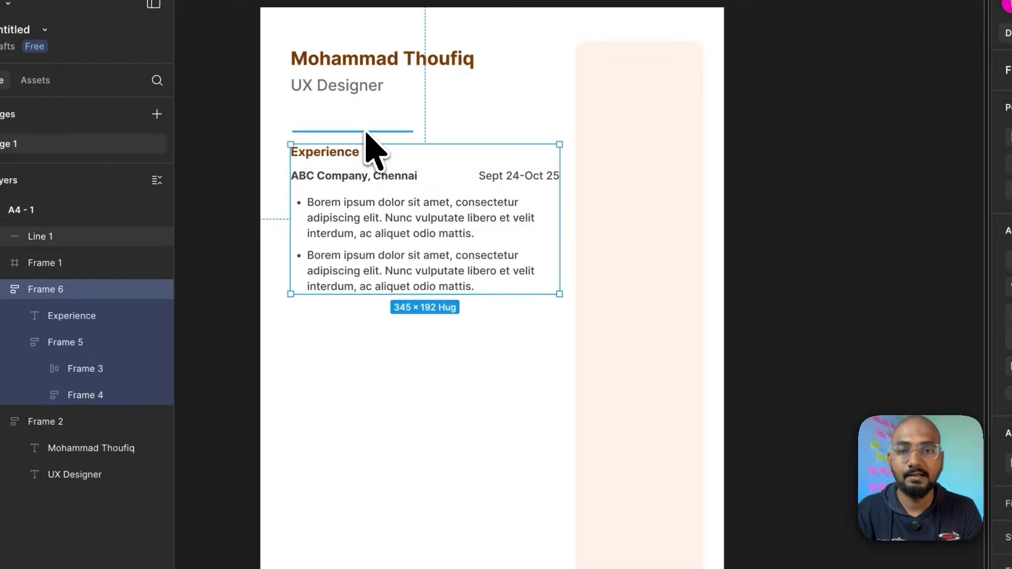
left_click(366, 133, "shift")
key("shift+a")
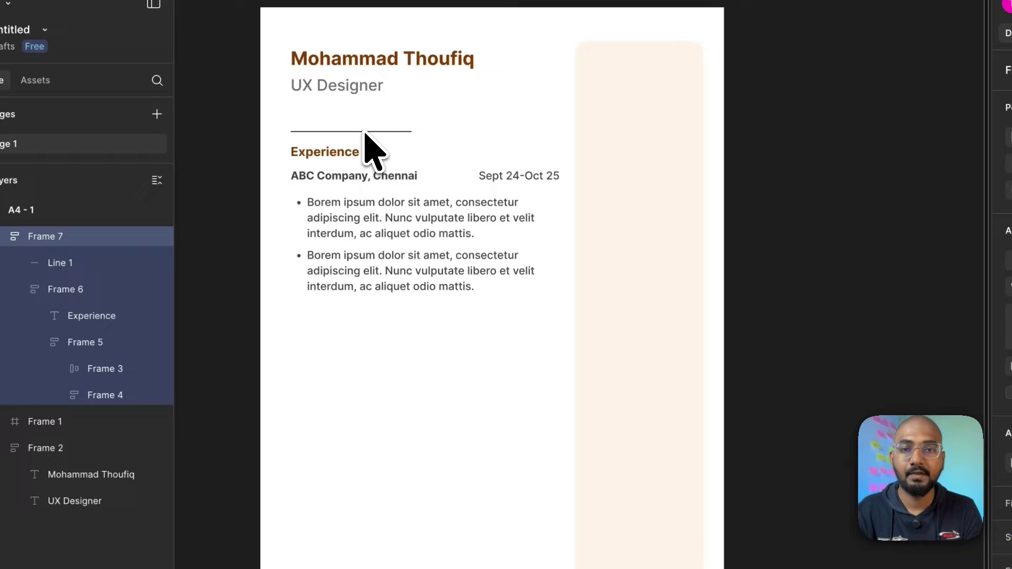
double_click(377, 244)
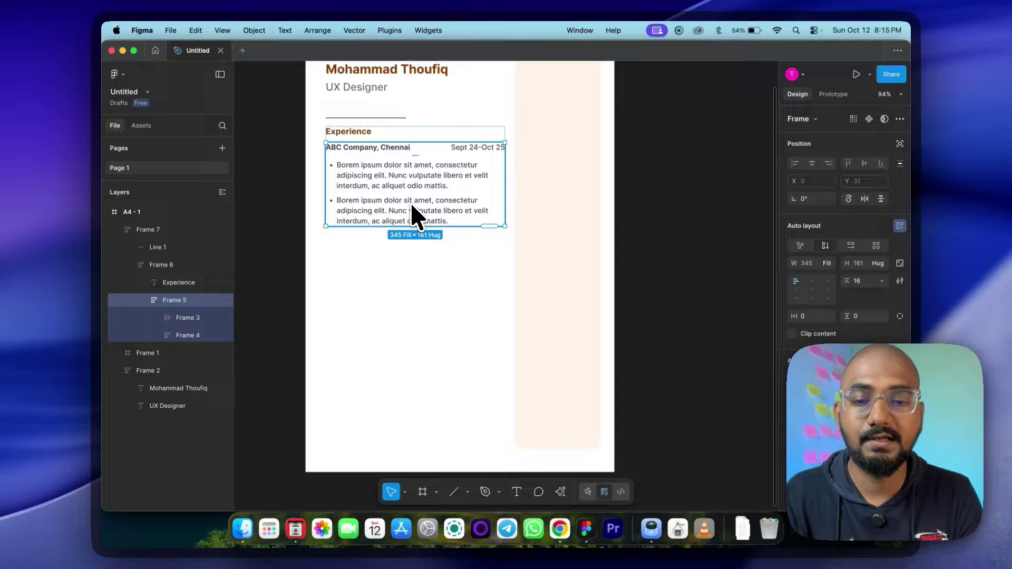
Step: Duplicate the company entry and rename the copy to 'bcd Company, Chennai'
key("super+d")
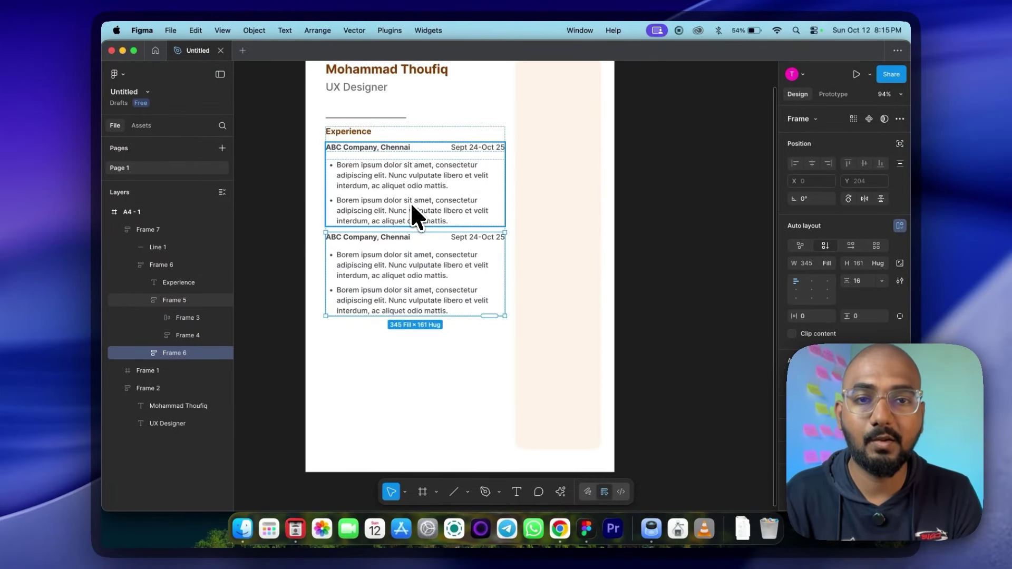
double_click(342, 238)
double_click(342, 239)
left_click(341, 238)
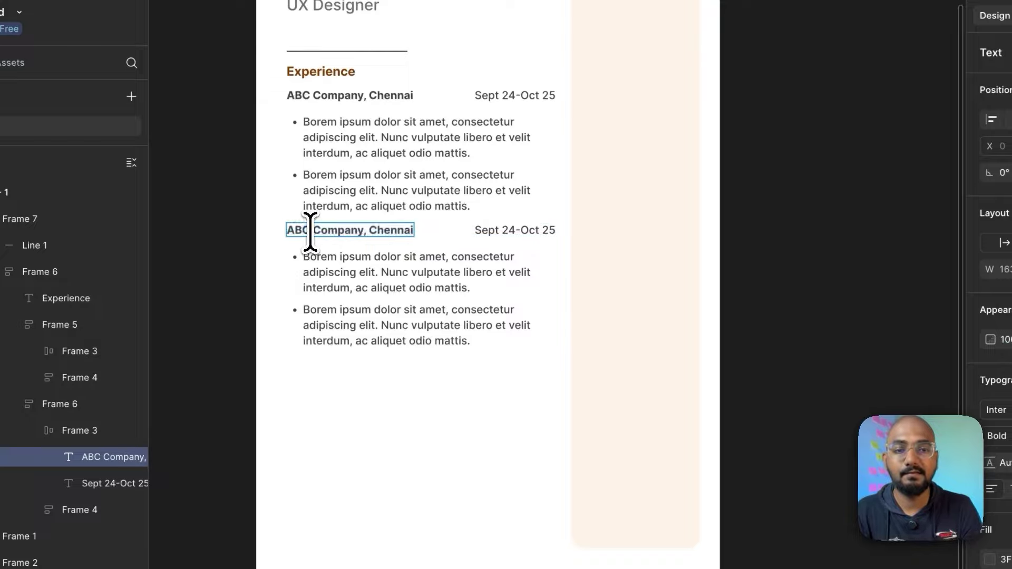
key("BackSpace")
key("BackSpace")
key("BackSpace")
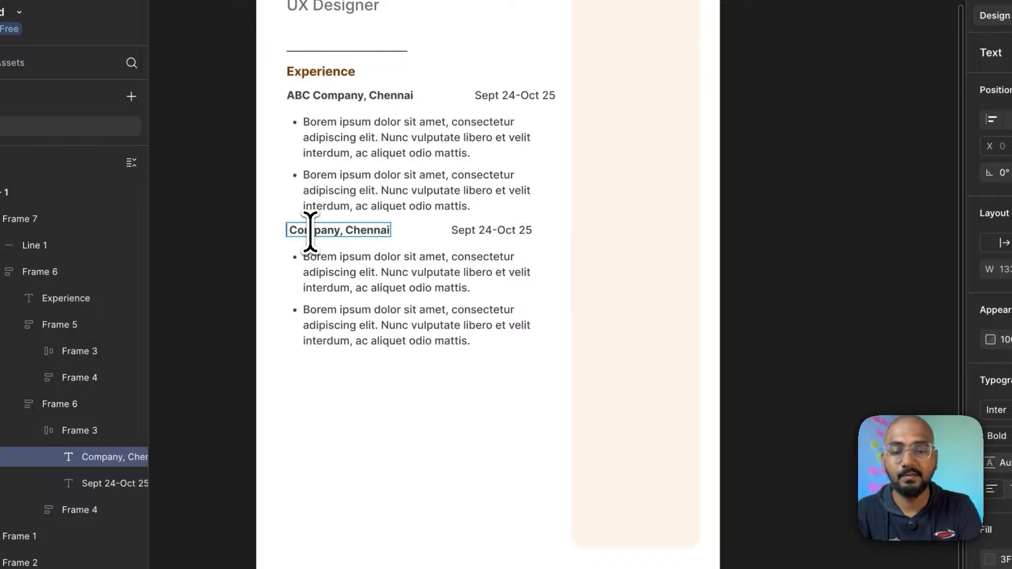
type("bcd")
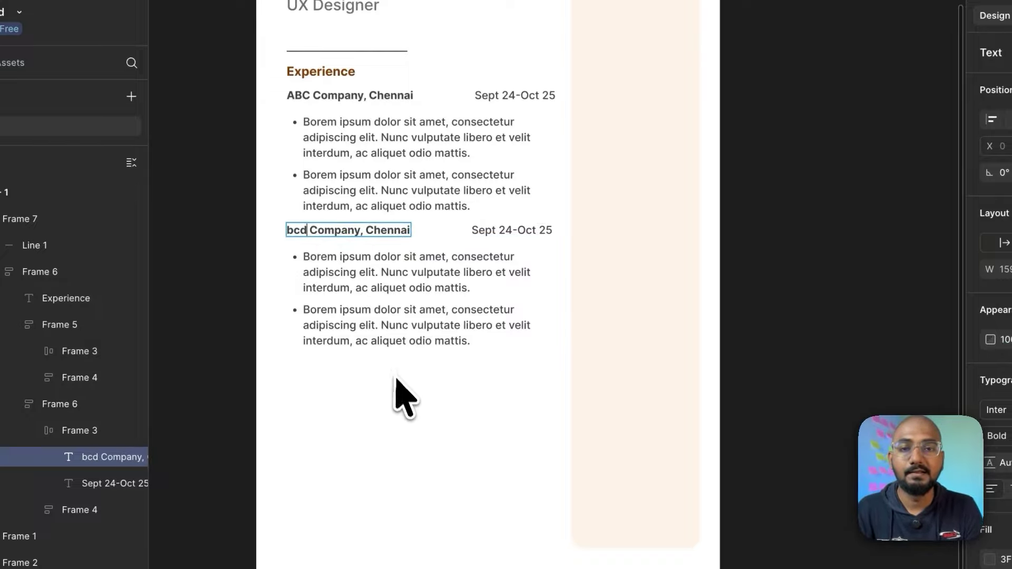
key("Escape")
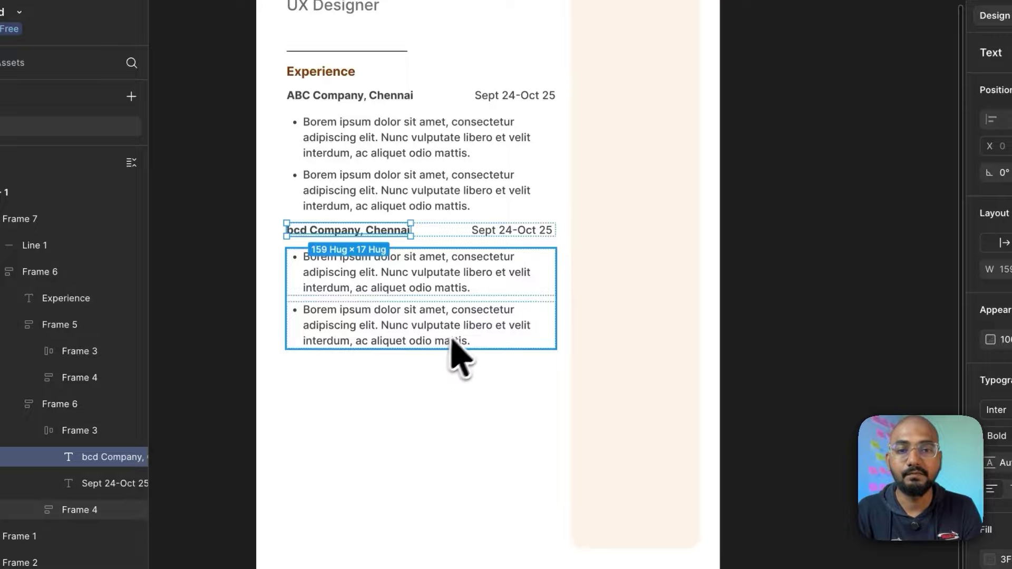
left_click(435, 440)
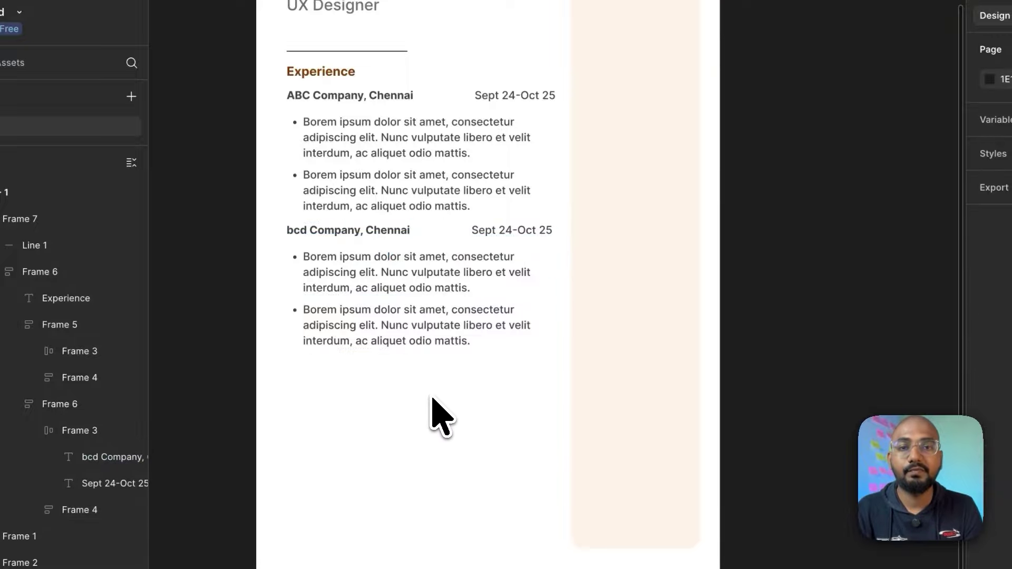
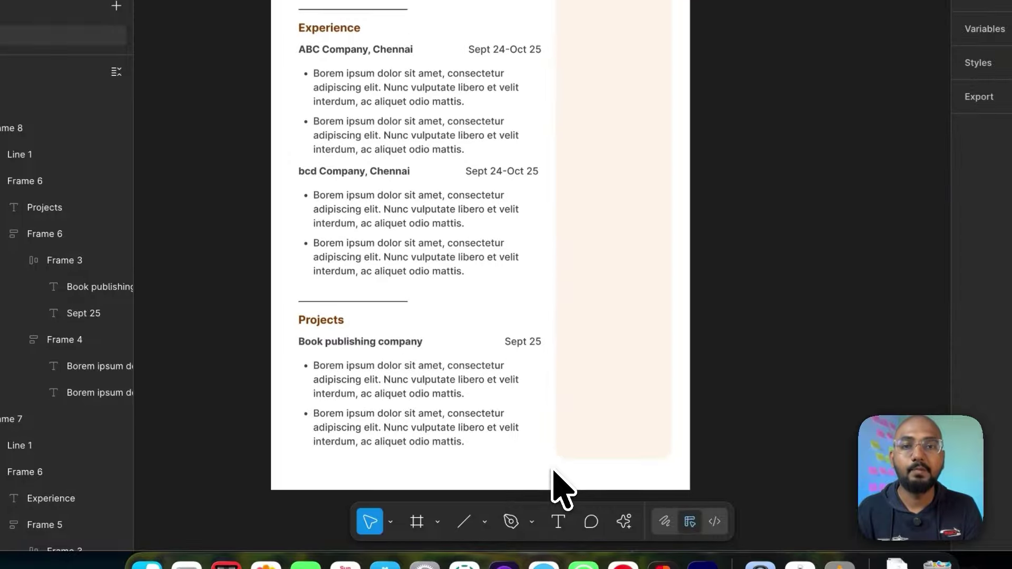
Step: Select the Projects section and measure its gap to the Experience section
scroll(553, 485, "up", 1)
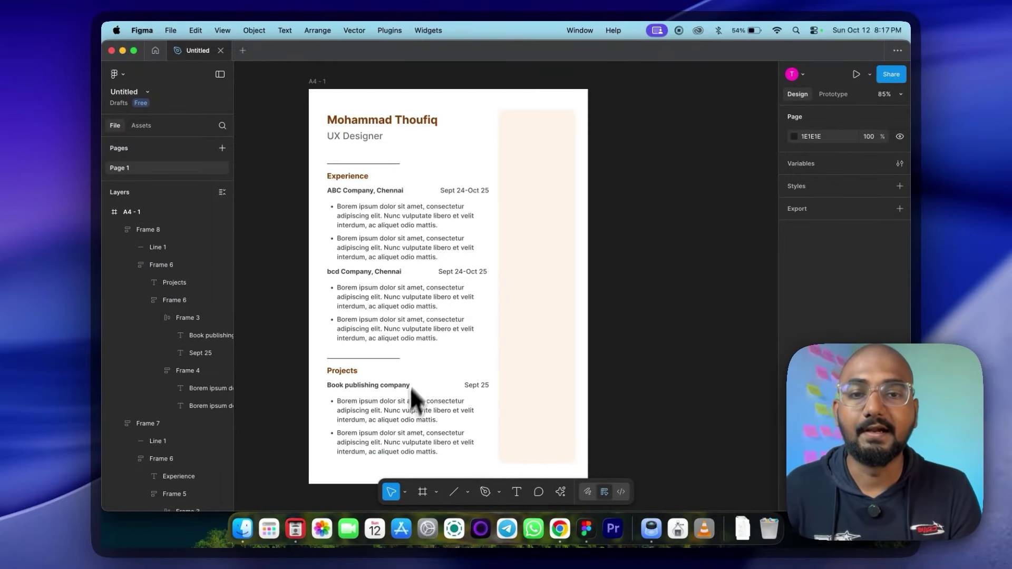
left_click(407, 381)
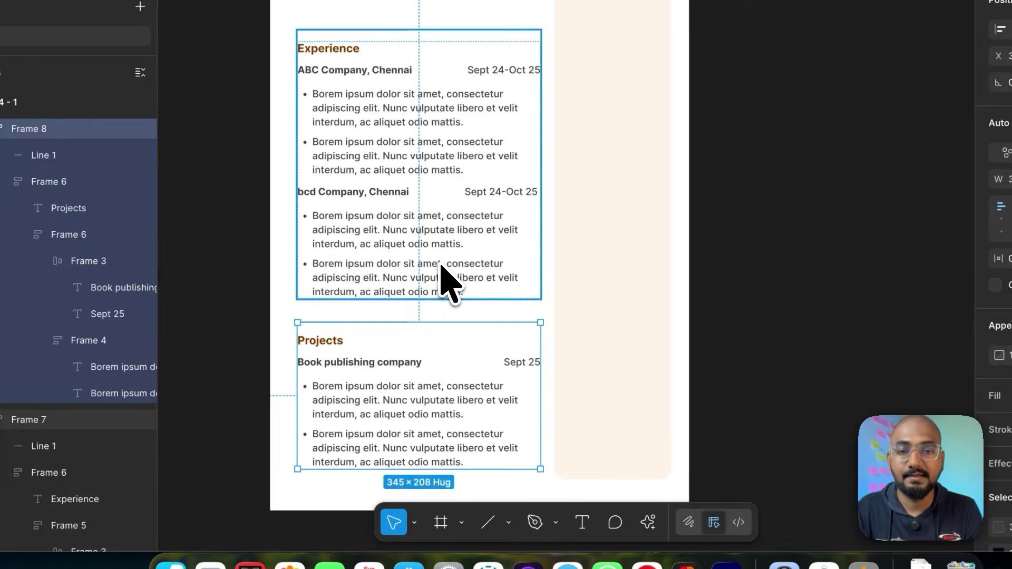
key("alt")
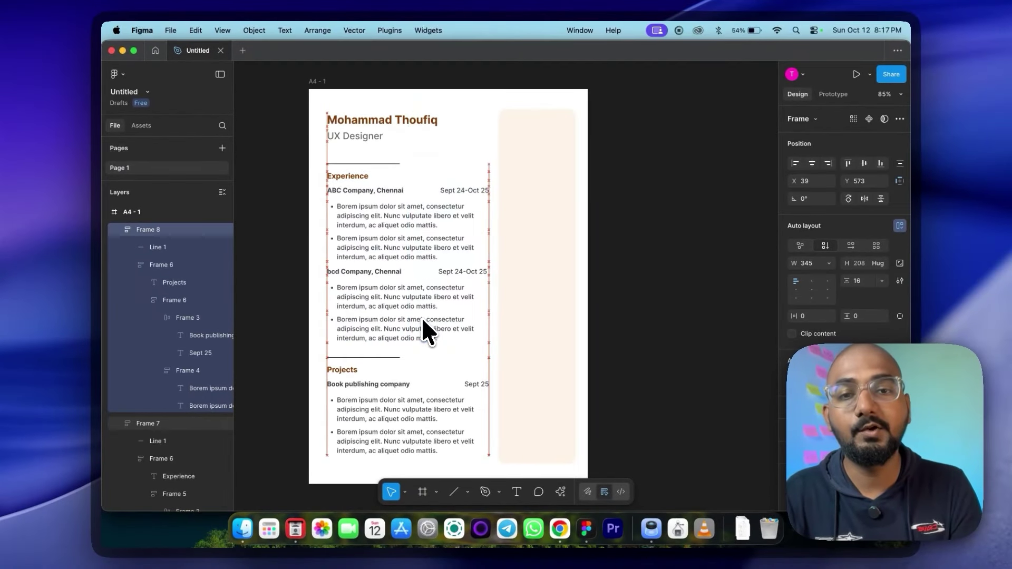
Step: Copy the Experience heading onto the beige side column and rename it Contact
left_click(550, 239)
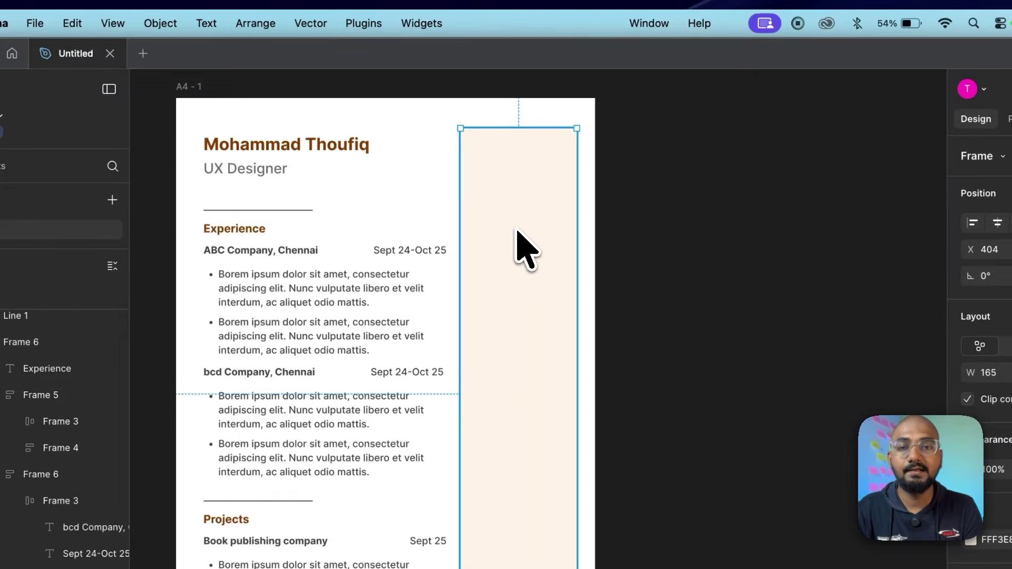
double_click(262, 233)
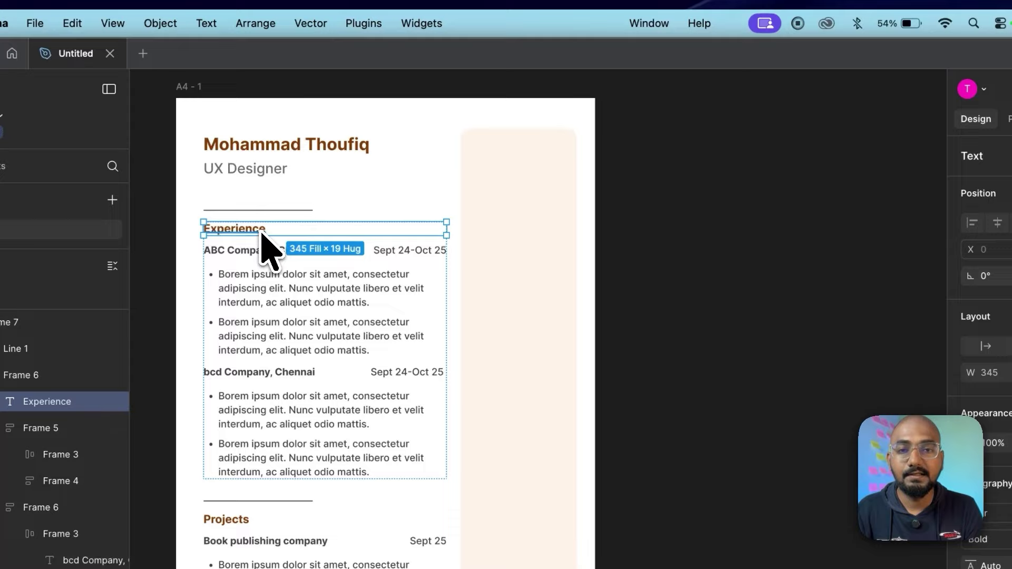
left_click_drag(261, 233, 527, 157)
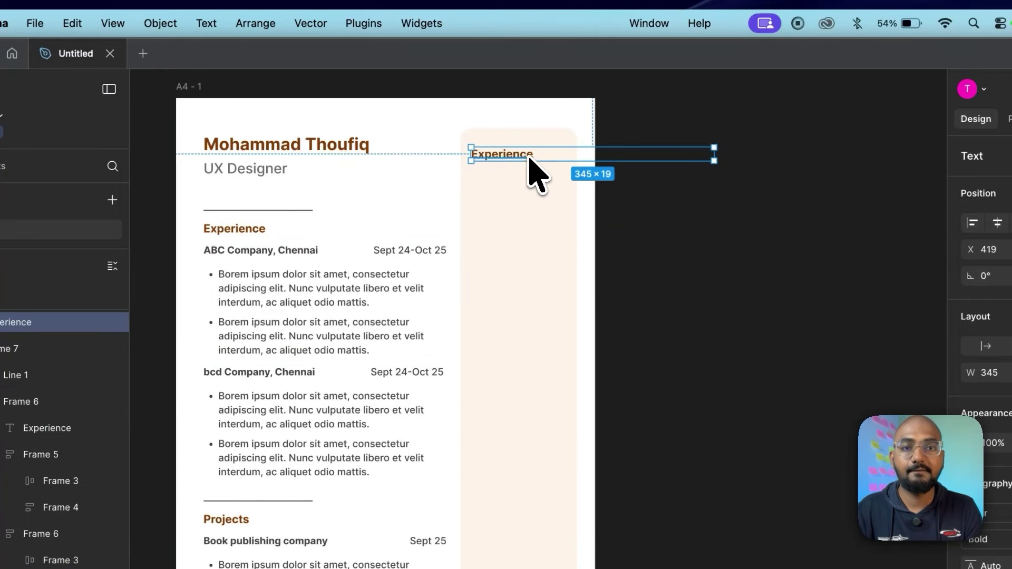
double_click(524, 156)
type("Contact")
key("Escape")
Step: Bring a Sept 24-Oct 25 date line under the Contact heading and reposition both
left_click_drag(409, 250, 508, 177)
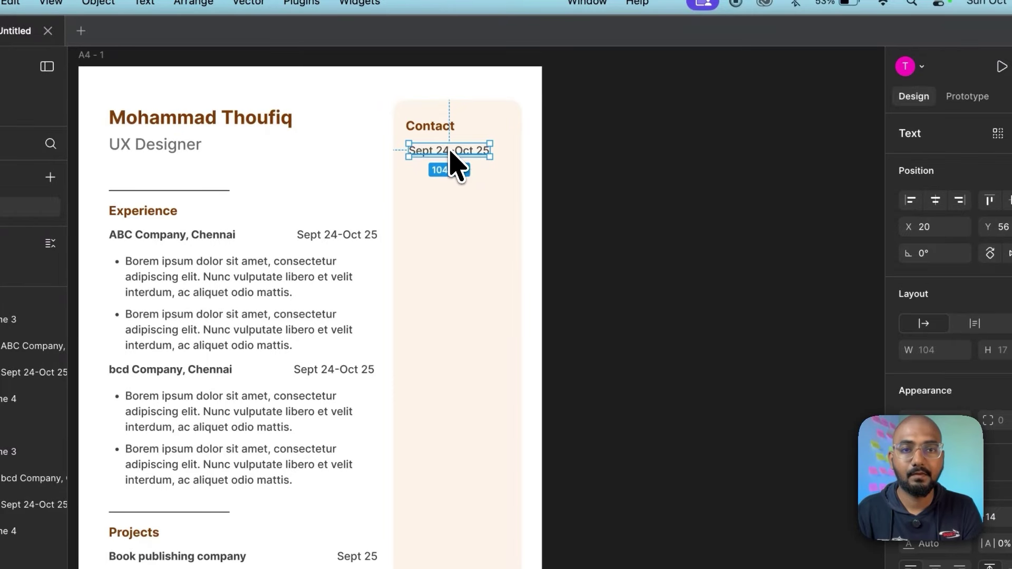
left_click_drag(450, 151, 445, 156)
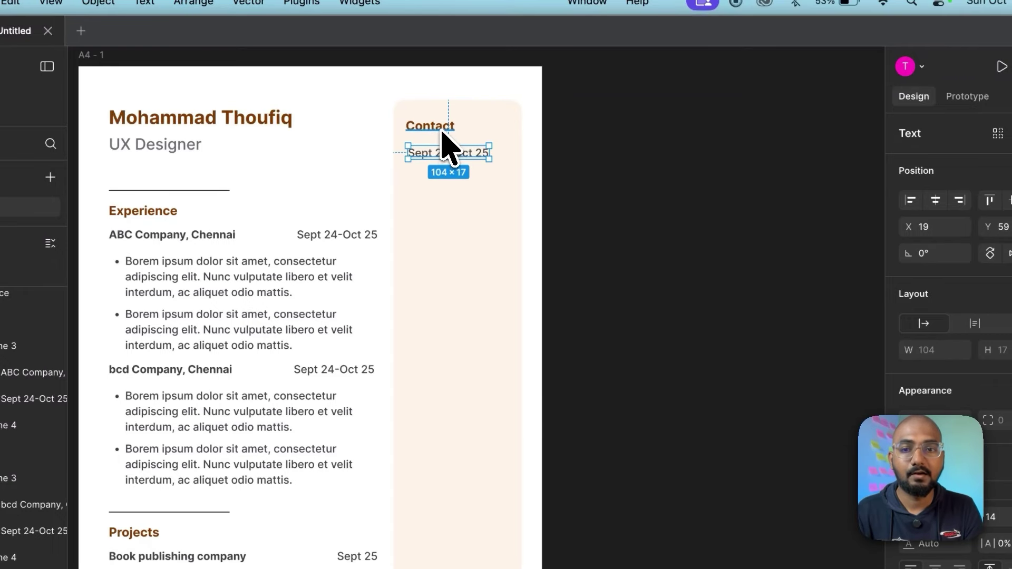
left_click(442, 130)
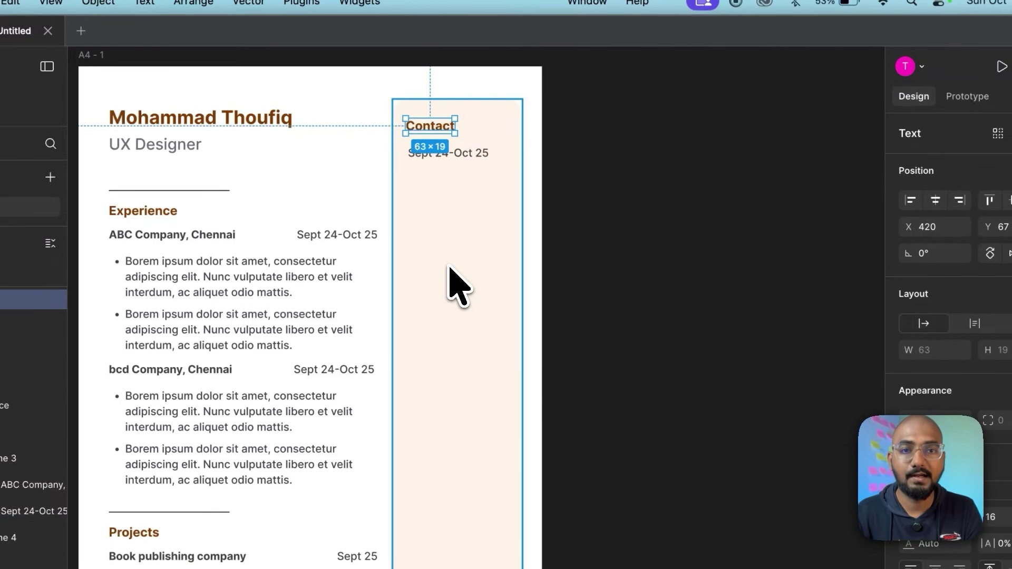
key("Delete")
left_click(471, 242)
key("ctrl+z")
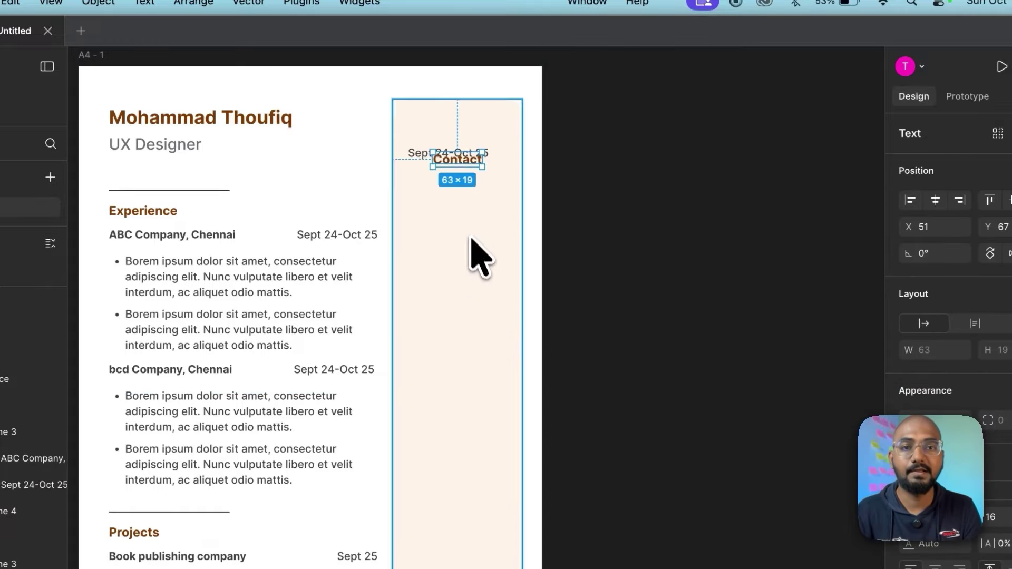
left_click_drag(463, 169, 428, 136)
Step: Nudge Contact to sit 16 from the column's left edge and check the date line's spacing
key("alt")
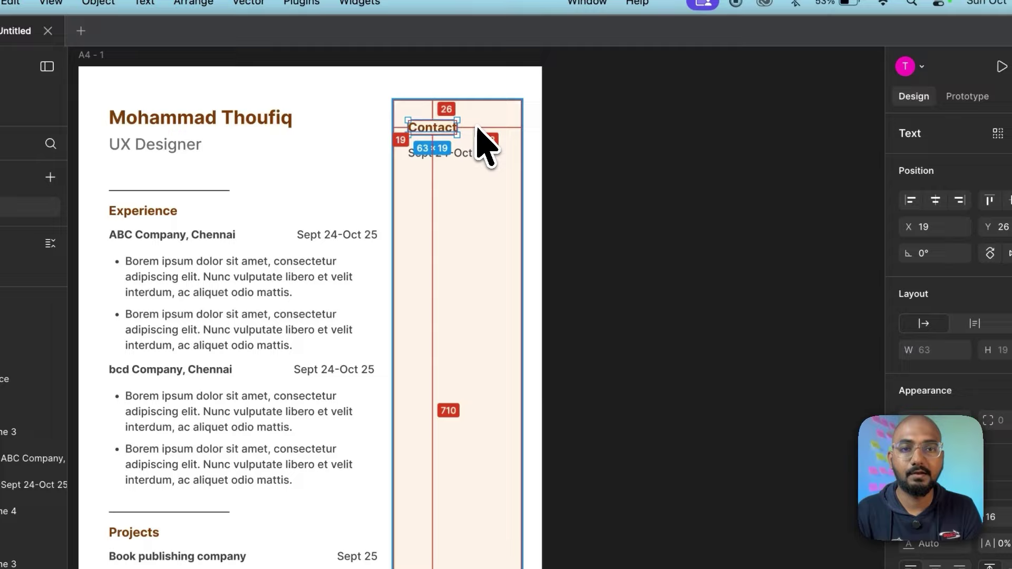
key("alt")
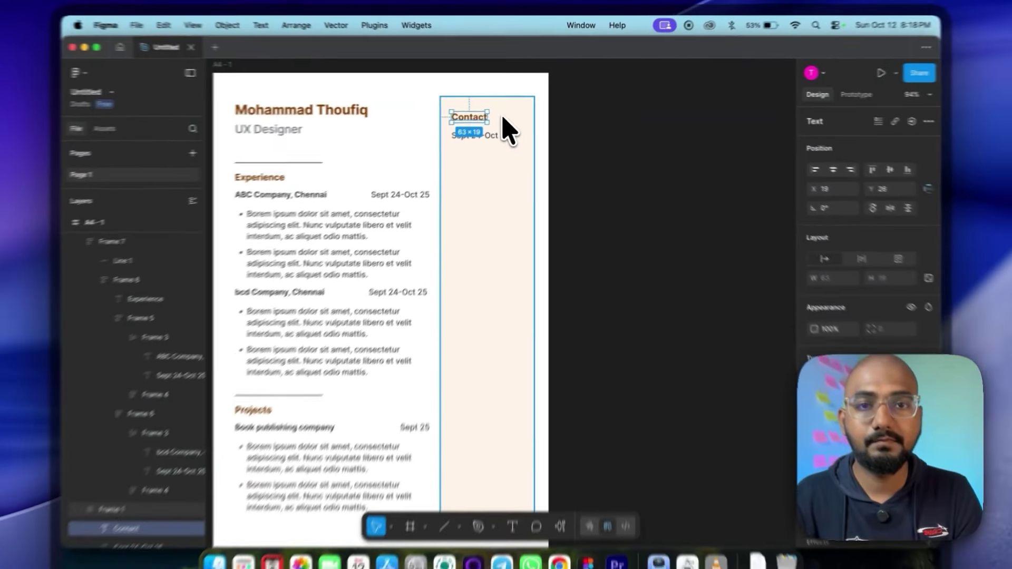
key("Left")
key("Left")
key("Left")
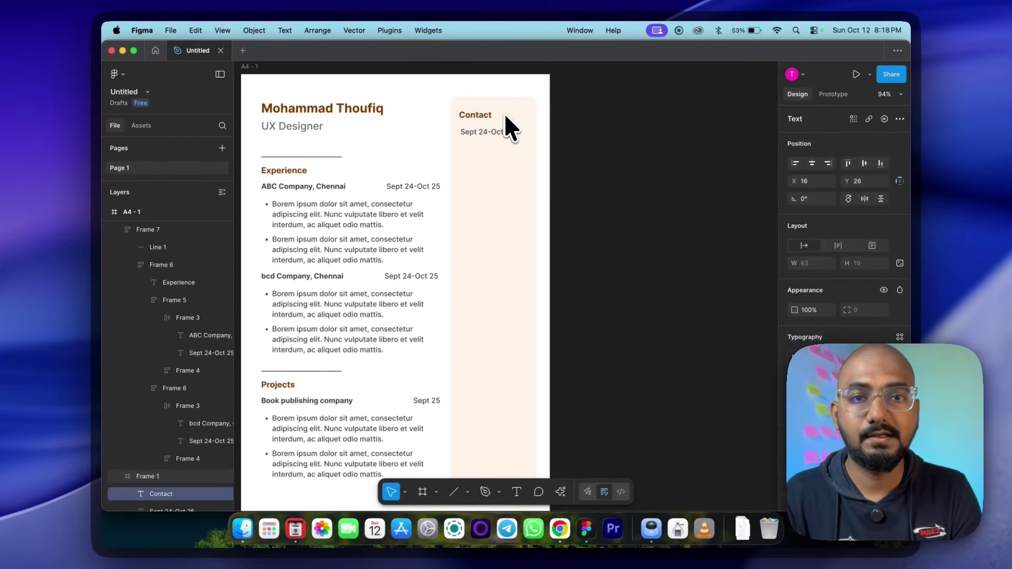
key("Tab")
key("alt")
key("alt")
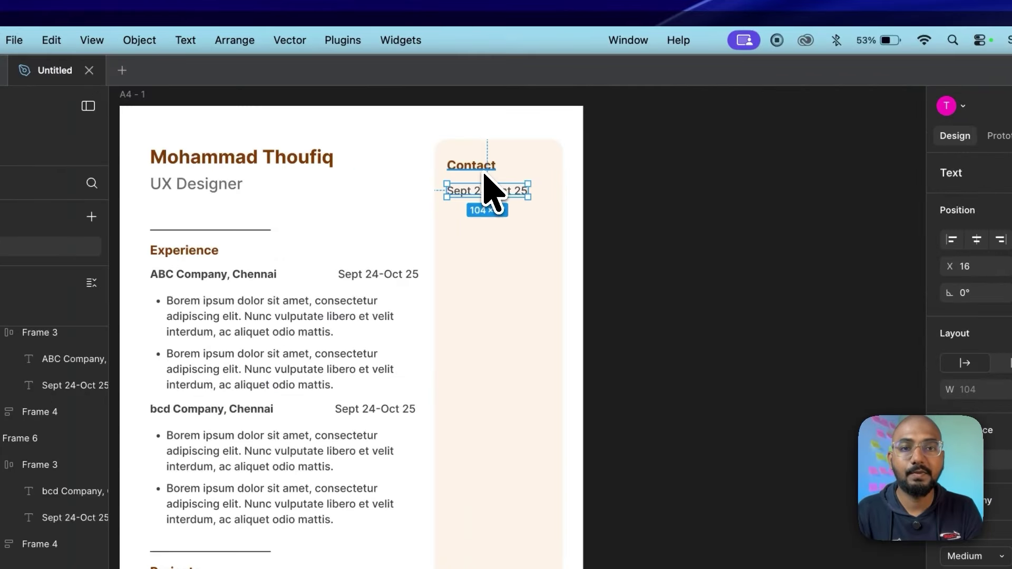
key("alt")
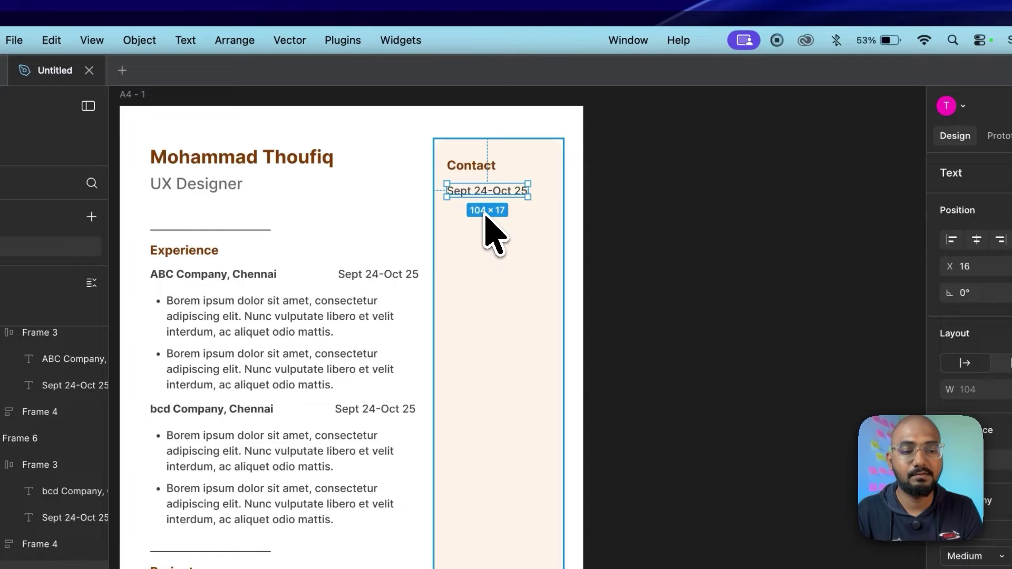
Step: Replace the date line's text with the e-mail address
key("Escape")
left_click(481, 192)
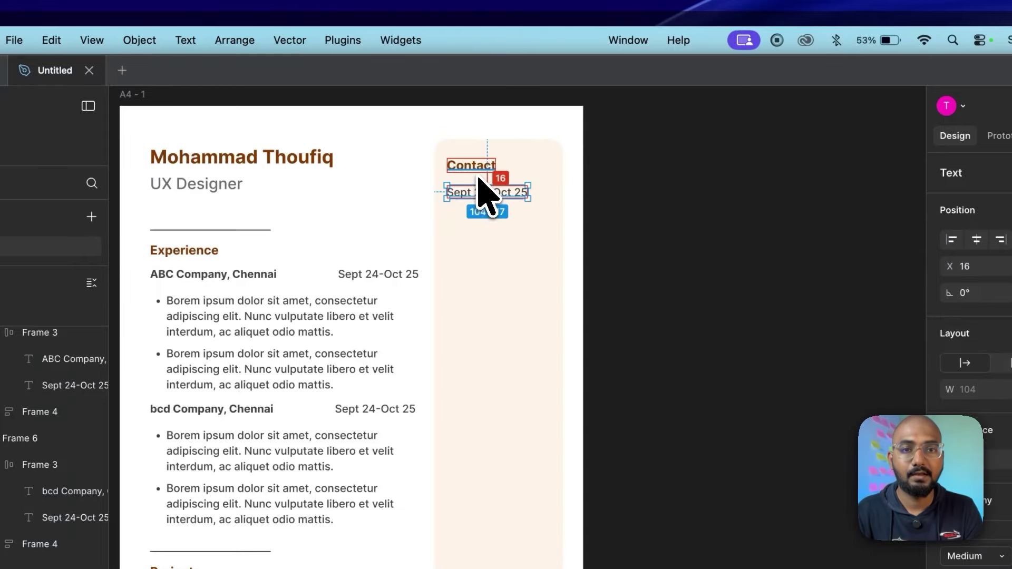
key("Down")
key("Down")
key("Return")
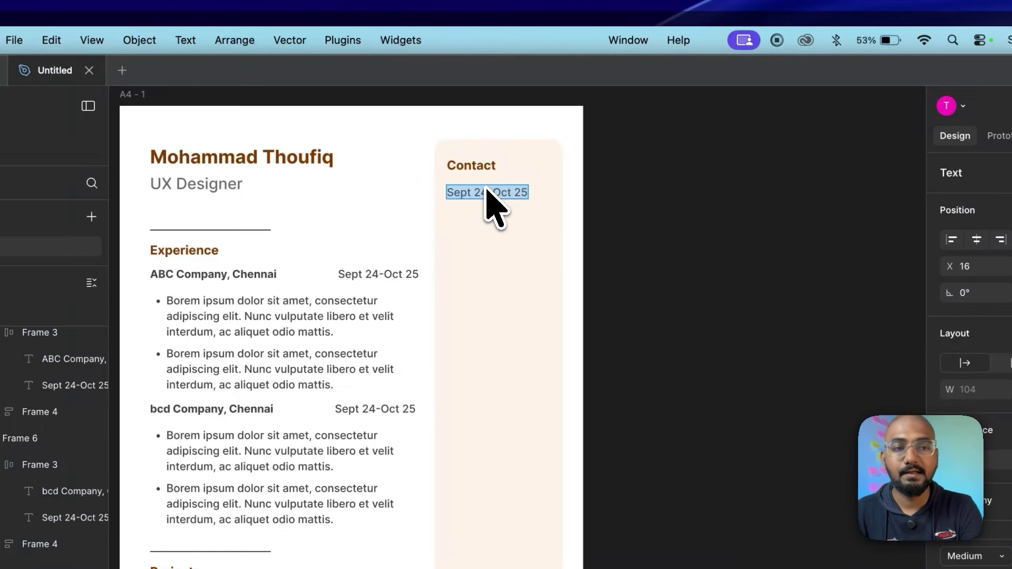
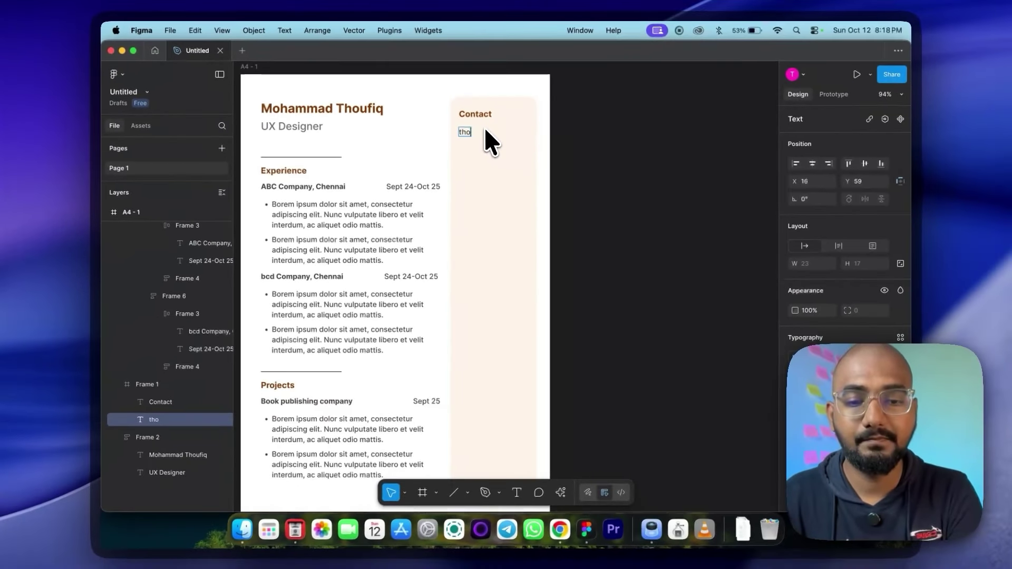
key("Escape")
Step: Duplicate the e-mail line into a phone number line and a linkedin line
left_click_drag(492, 178, 480, 227)
key("Return")
type("987654320")
key("Escape")
key("Return")
key("BackSpace")
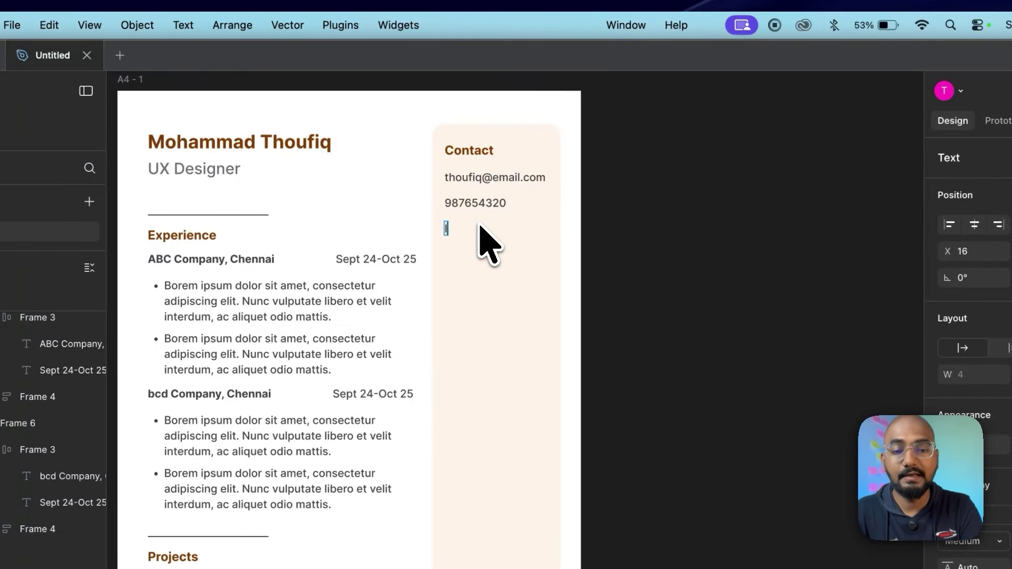
type("linkedin.com/in/thoufiq")
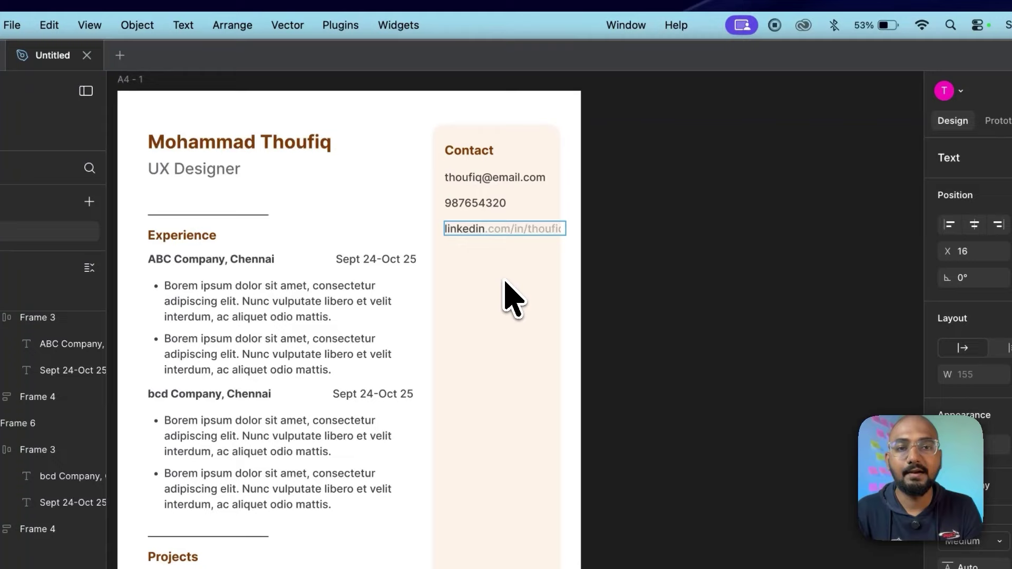
key("BackSpace")
key("Escape")
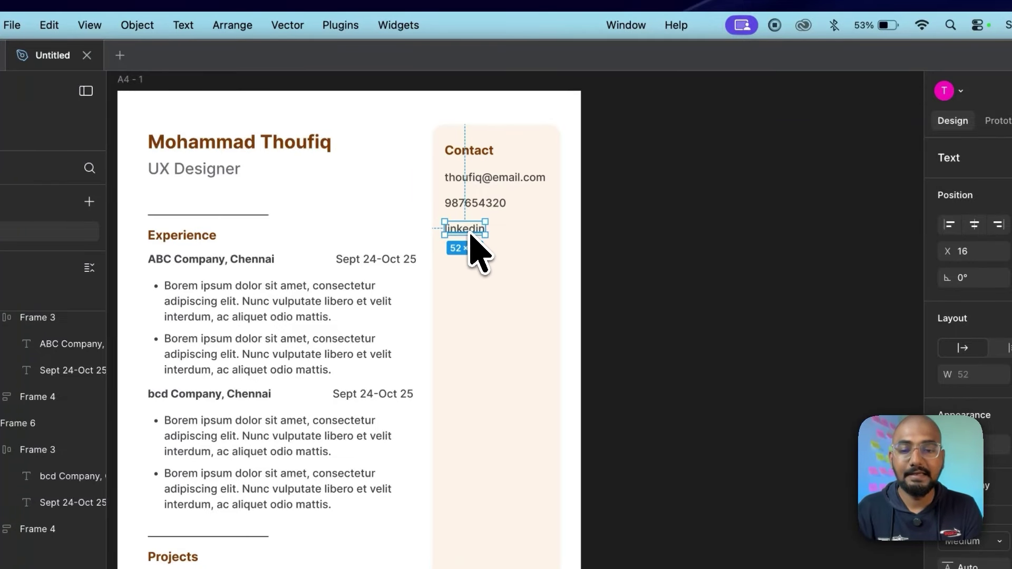
Step: Add Behance and Youtube lines below linkedin as duplicates
left_click_drag(470, 234, 470, 255)
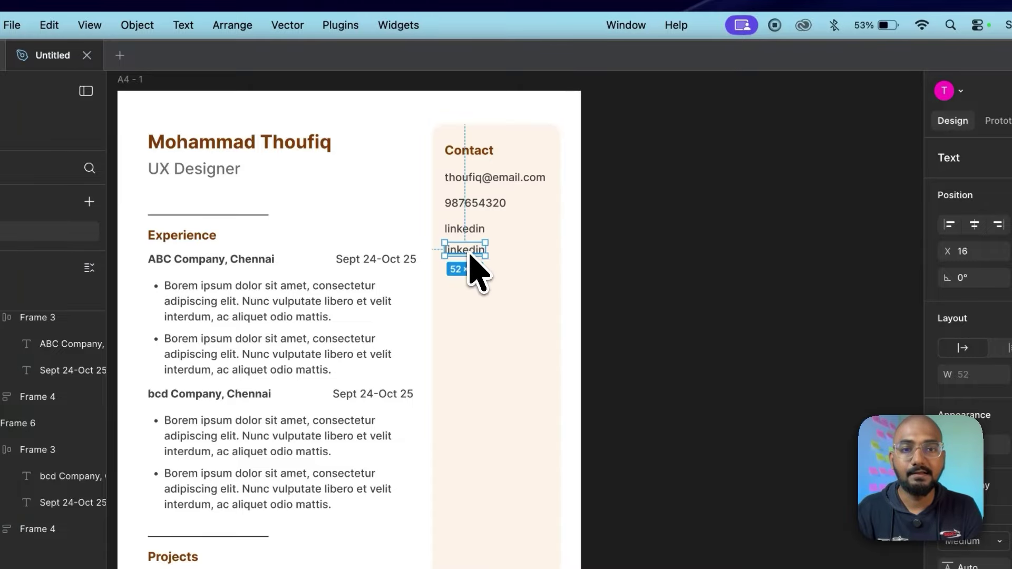
key("Return")
type("Behance")
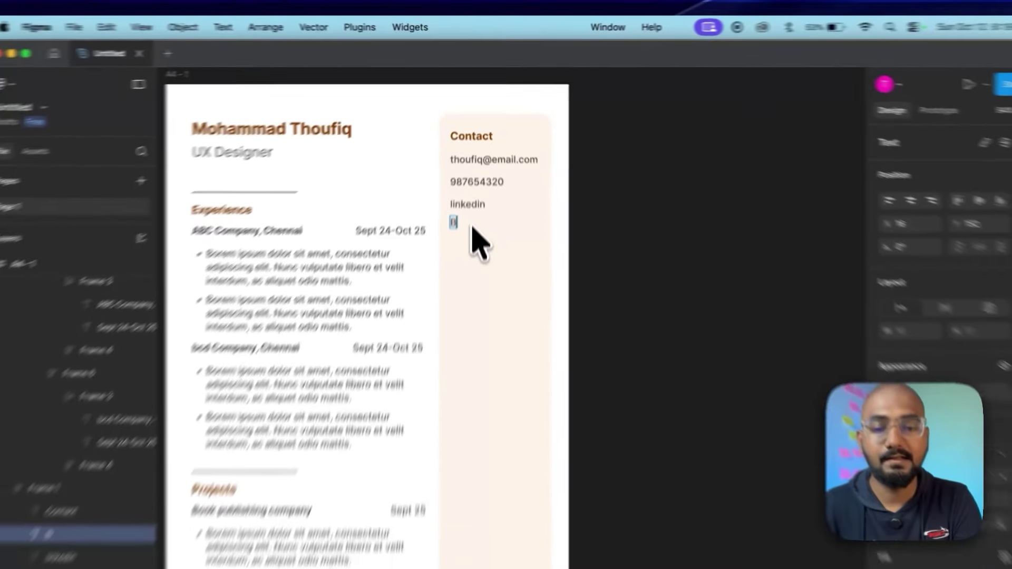
key("Escape")
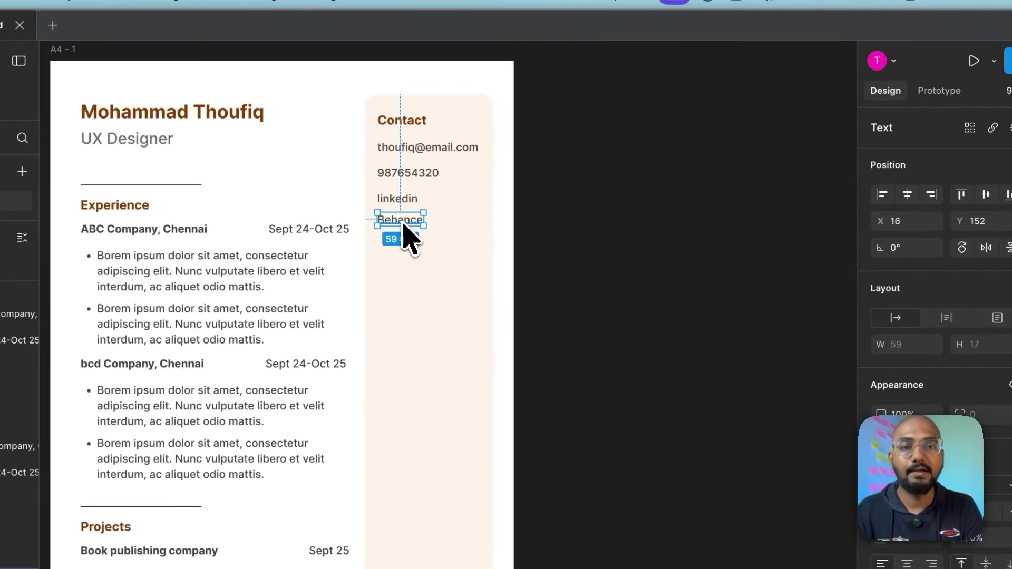
left_click_drag(403, 224, 404, 244)
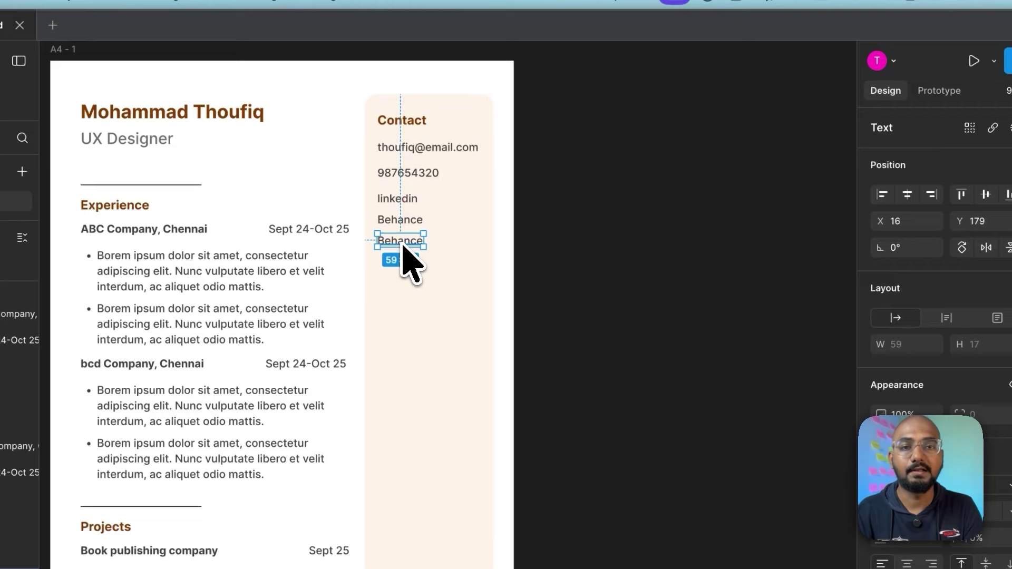
type("You")
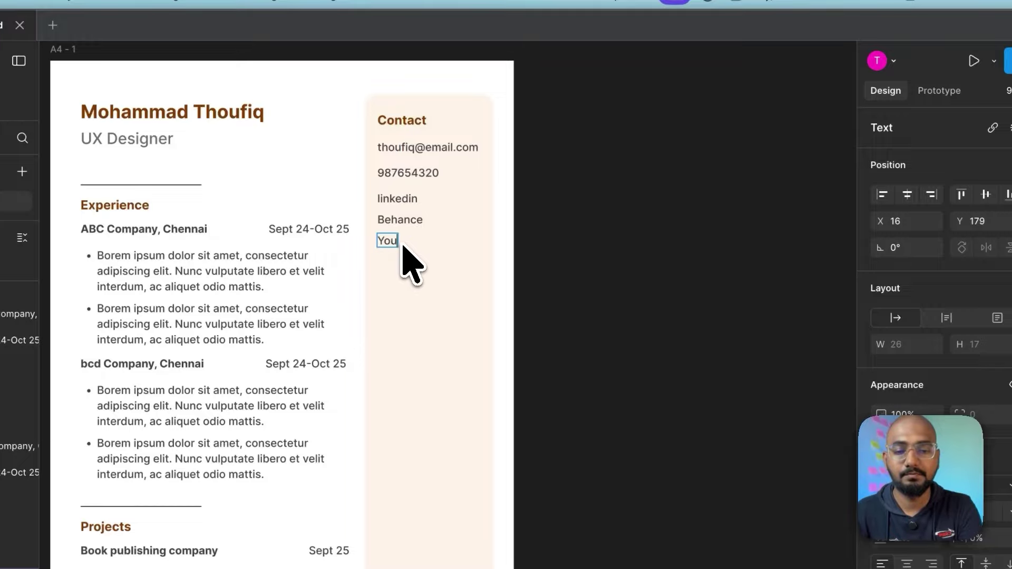
type("tube")
key("Escape")
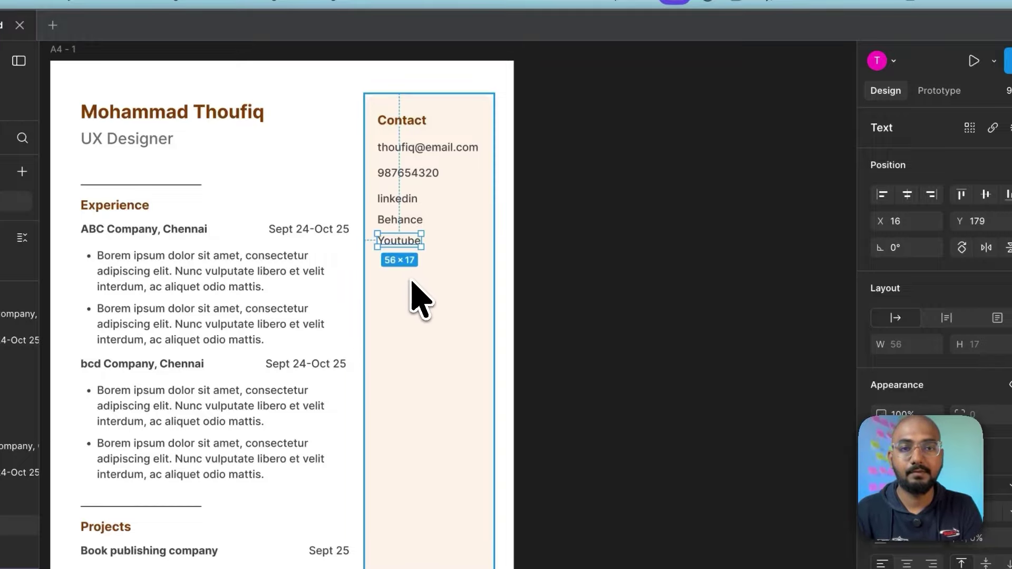
Step: Wrap the five contact lines in a vertical auto-layout frame
left_click(409, 150)
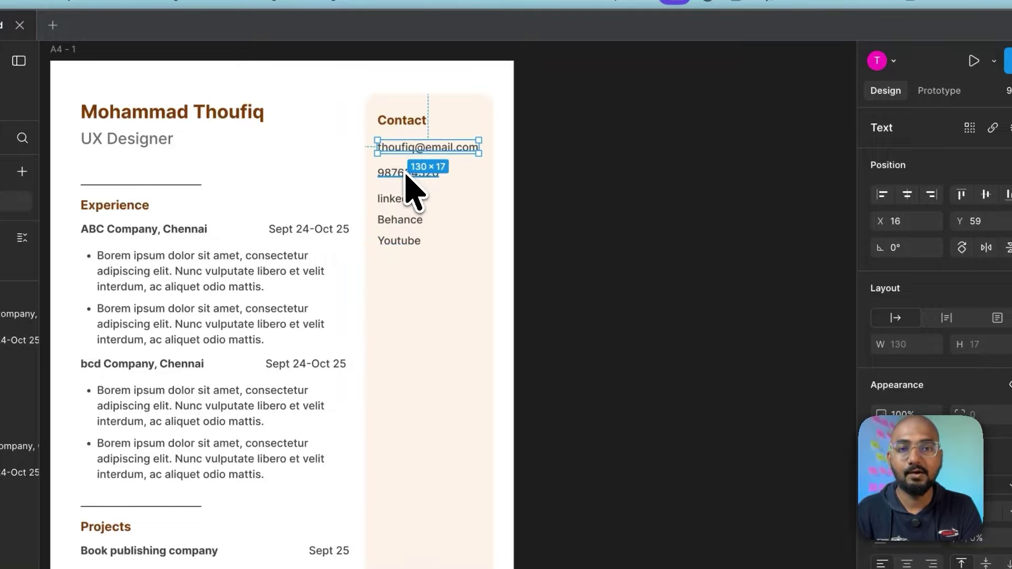
left_click(408, 173, "shift")
left_click(398, 200, "shift")
left_click(401, 221, "shift")
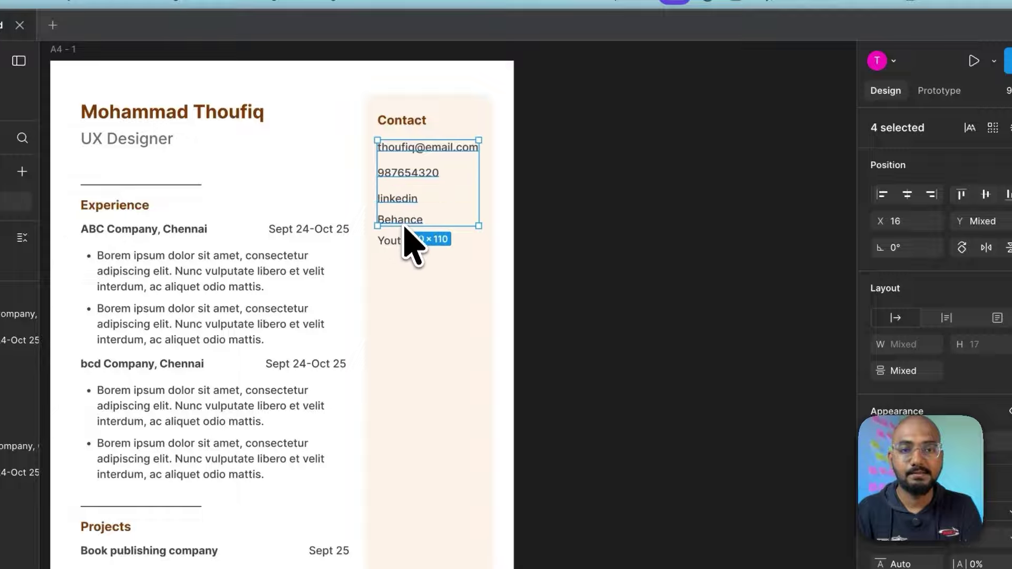
left_click(404, 240, "shift")
key("shift+a")
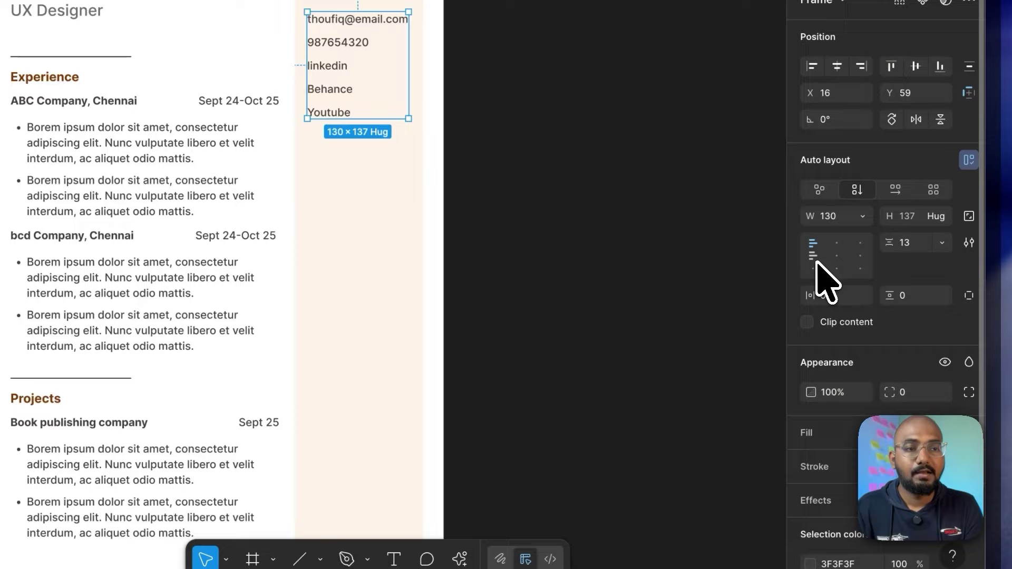
Step: Set the spacing between the contact lines to 12
left_click(921, 247)
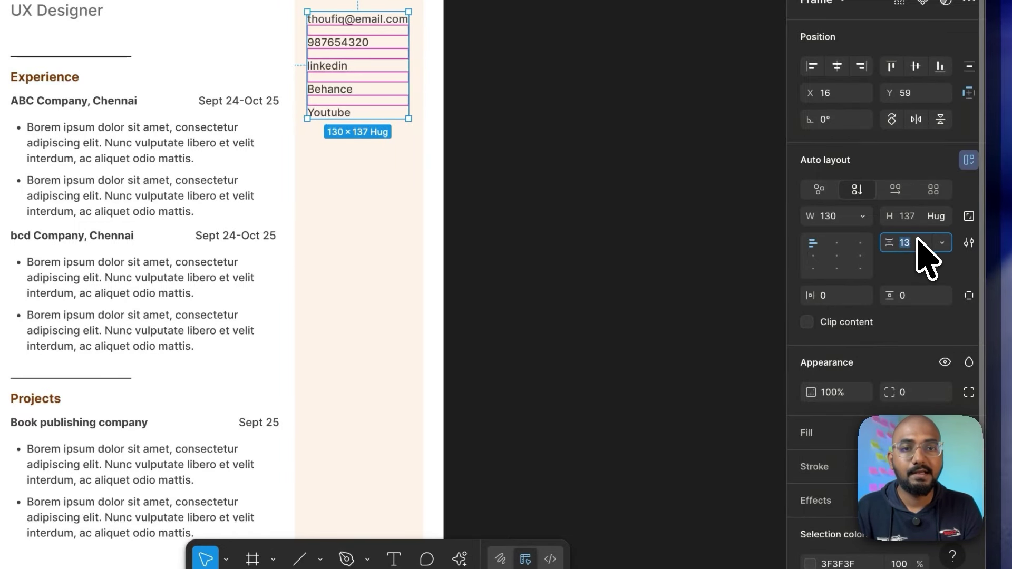
type("16")
key("Return")
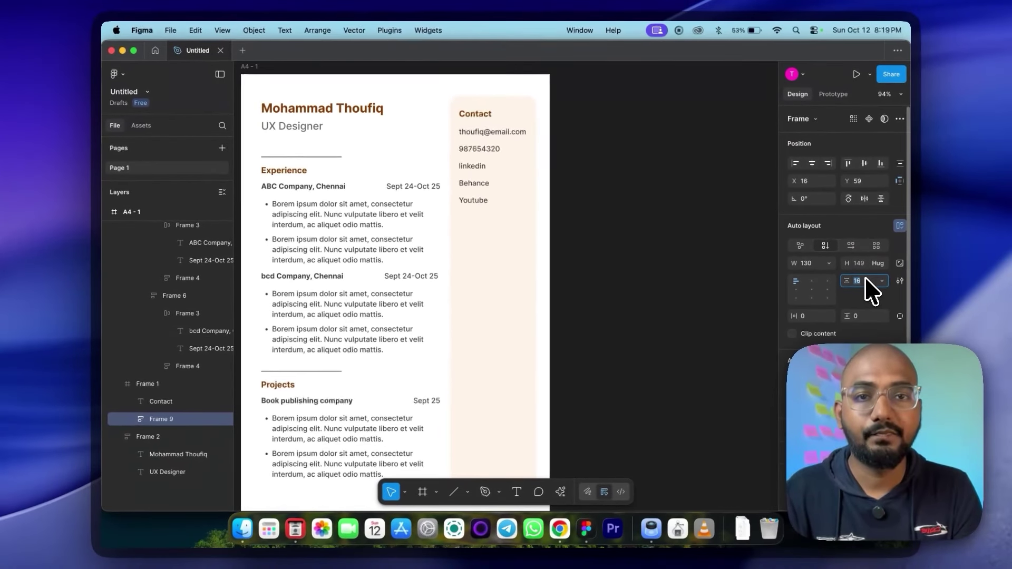
type("12")
key("Return")
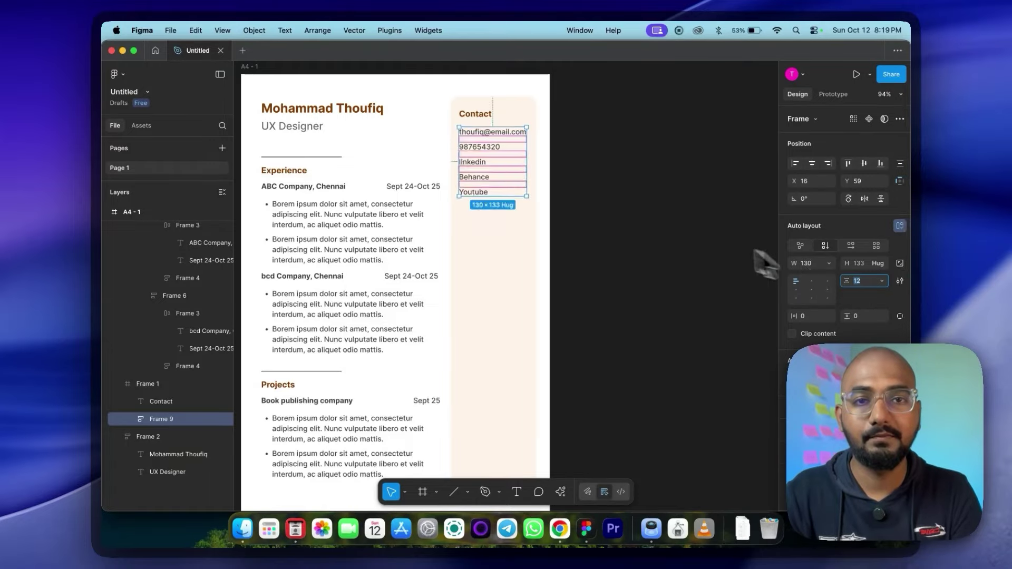
left_click(767, 264)
left_click(474, 163)
left_click(476, 164)
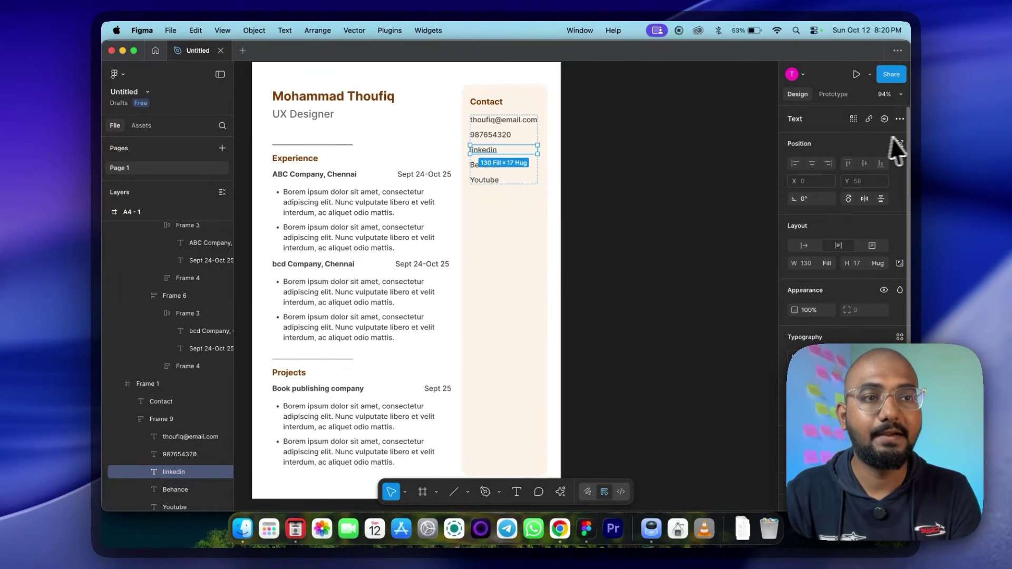
left_click(868, 120)
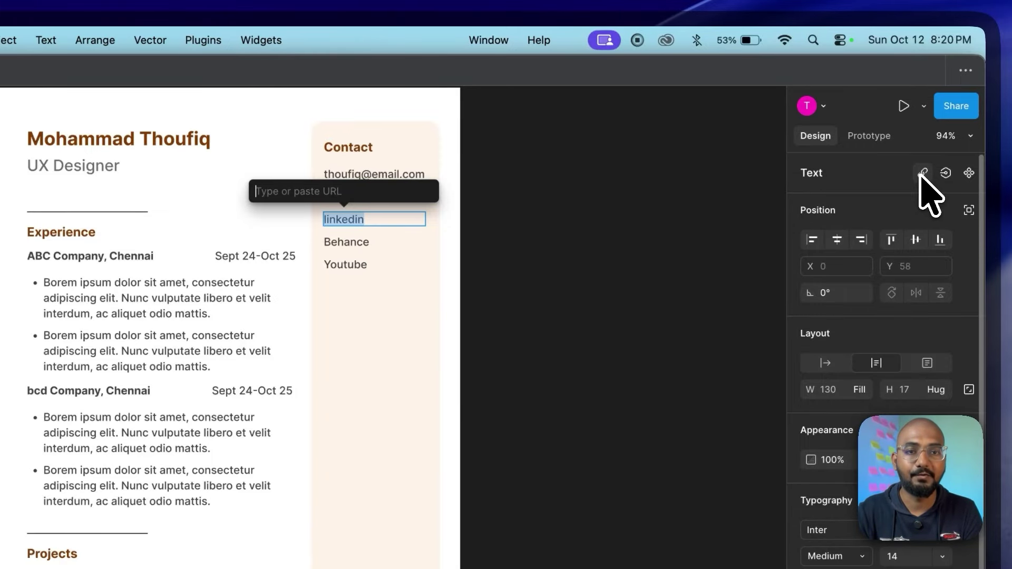
key("Escape")
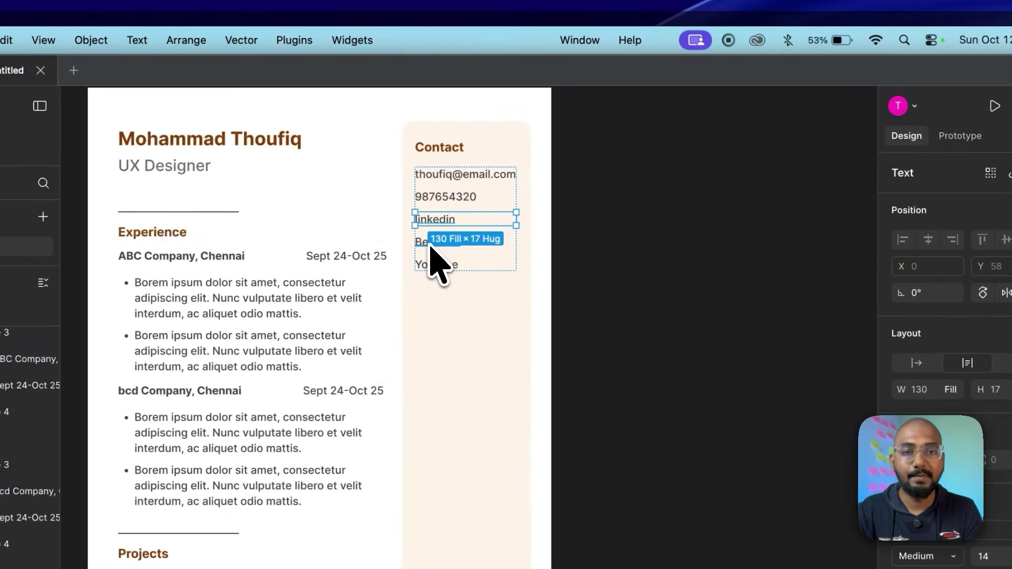
left_click(431, 246)
left_click(445, 270)
Step: Combine the Contact heading and its entries into one auto-layout frame
key("Escape")
scroll(535, 153, "down", 2)
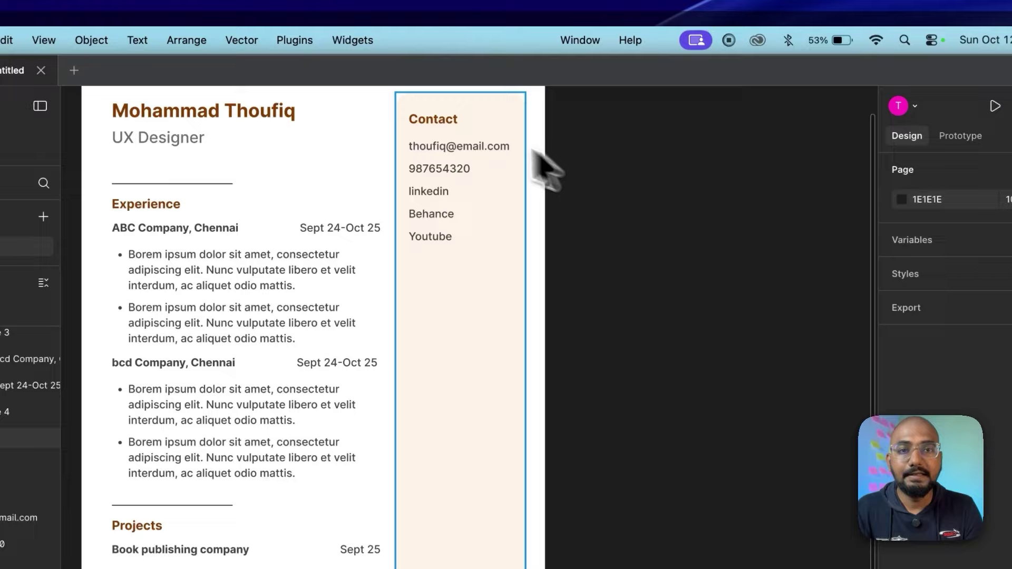
left_click(454, 122)
left_click(445, 169, "shift")
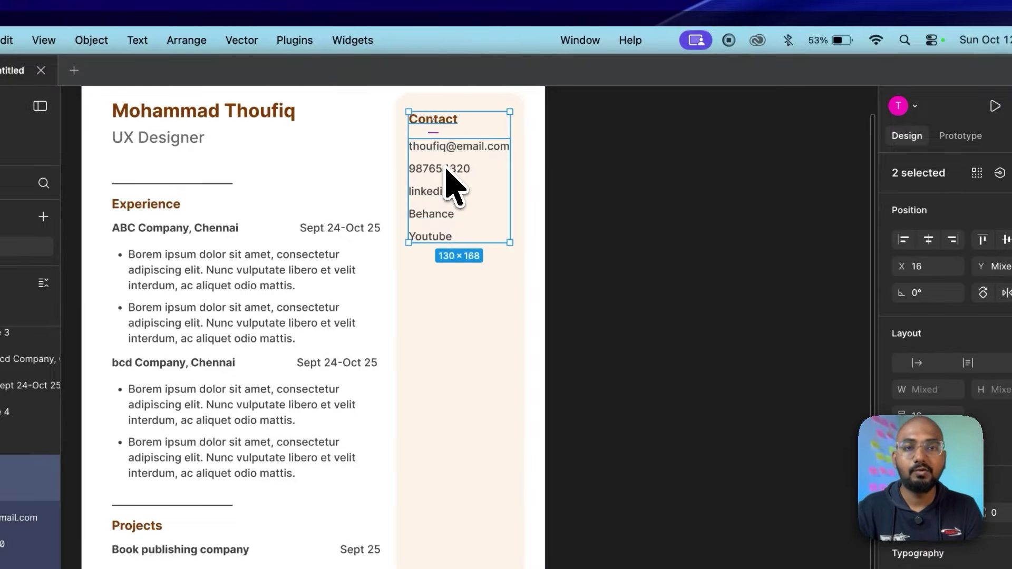
key("shift+a")
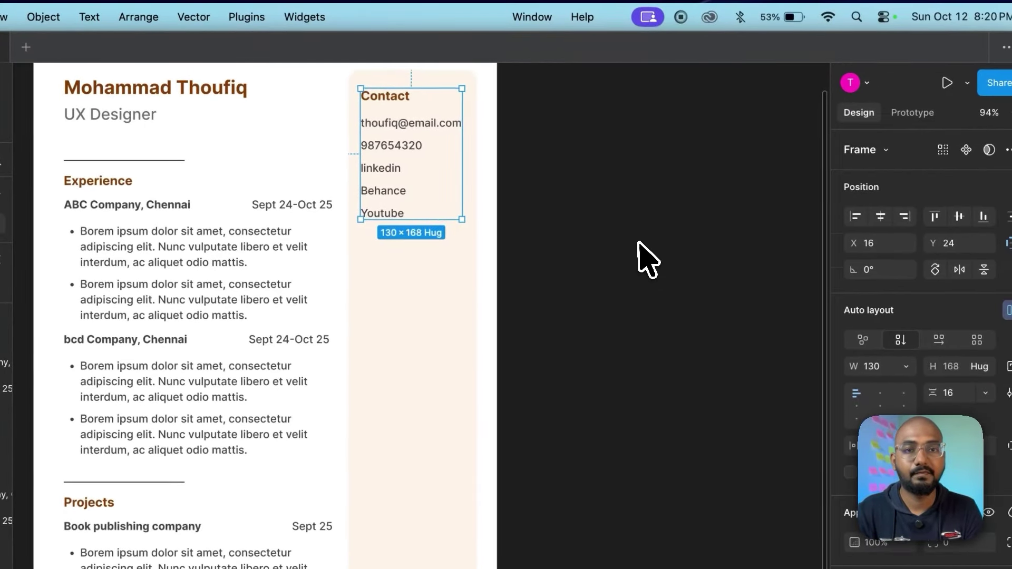
Step: Duplicate the Contact block and place the copy below the original
left_click(630, 238)
double_click(434, 144)
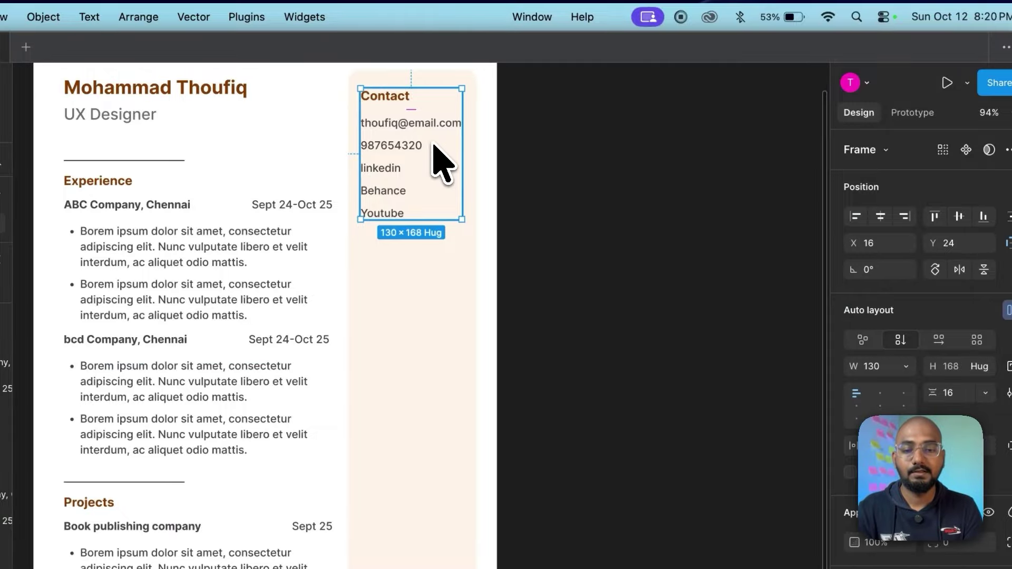
left_click(517, 176)
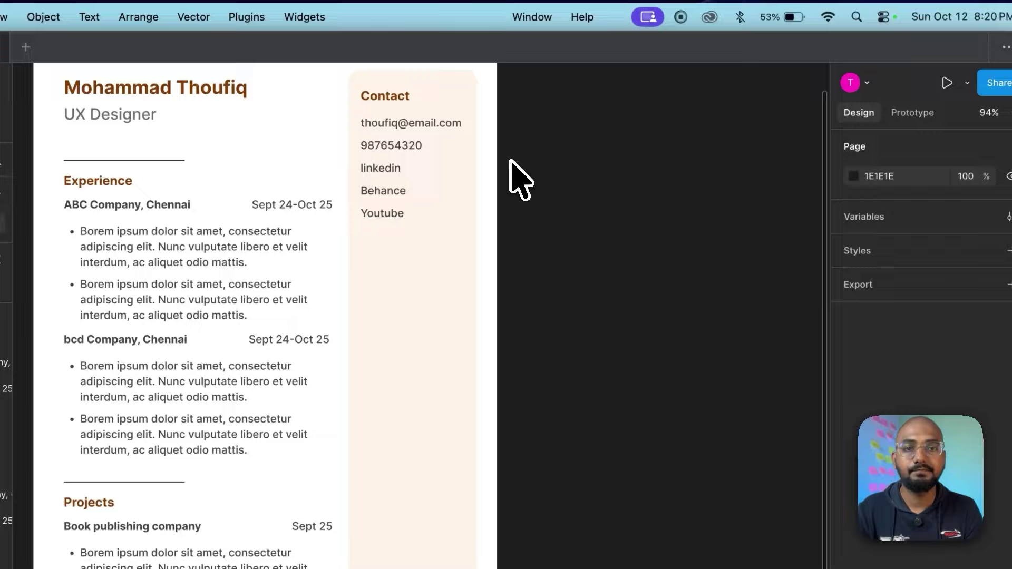
double_click(419, 142)
left_click_drag(419, 142, 433, 255)
left_click_drag(520, 258, 519, 305)
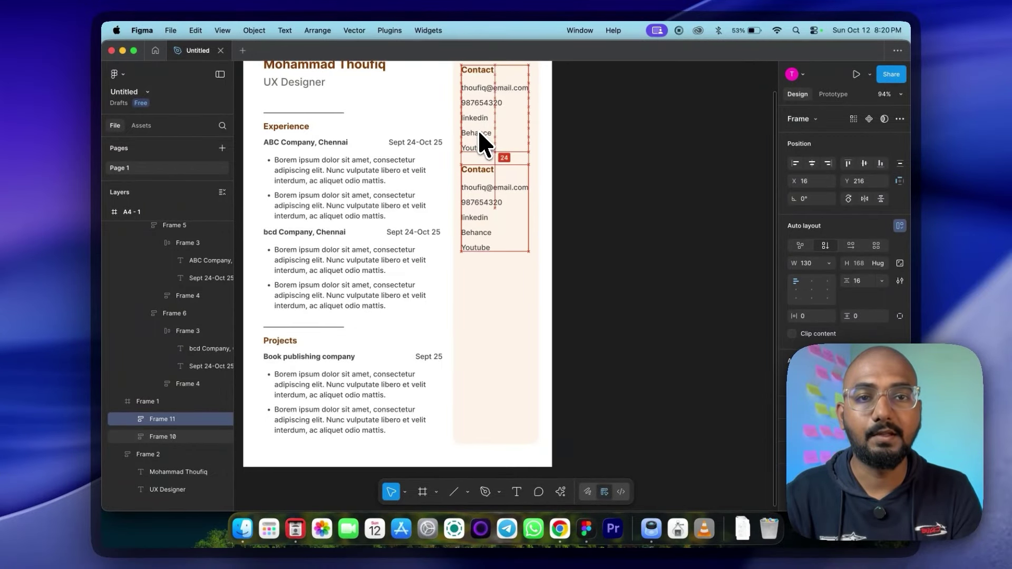
Step: Rename the copied block's heading to Skills and select its first list entry
left_click(490, 176)
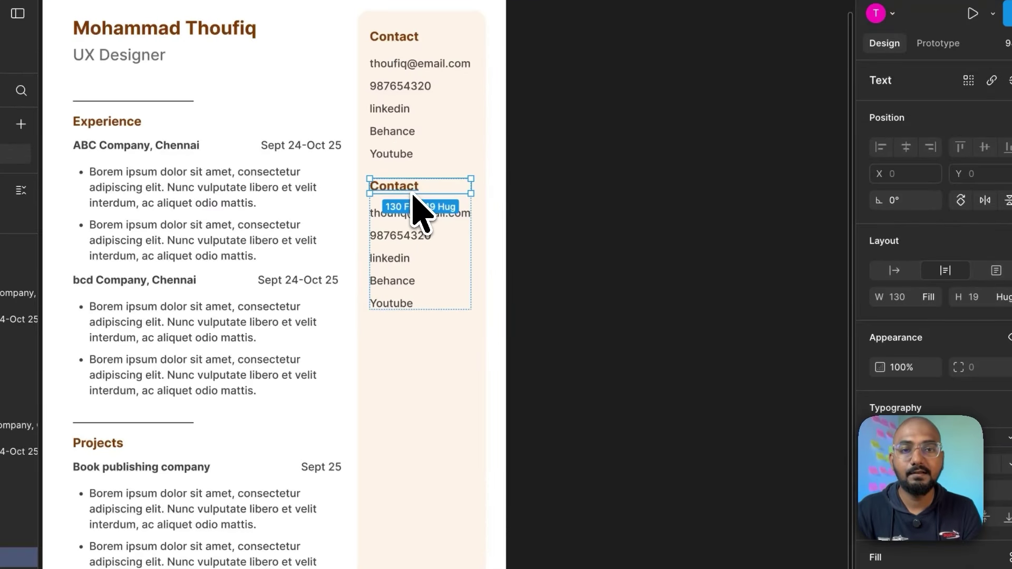
double_click(411, 189)
type("Skills")
left_click(414, 213)
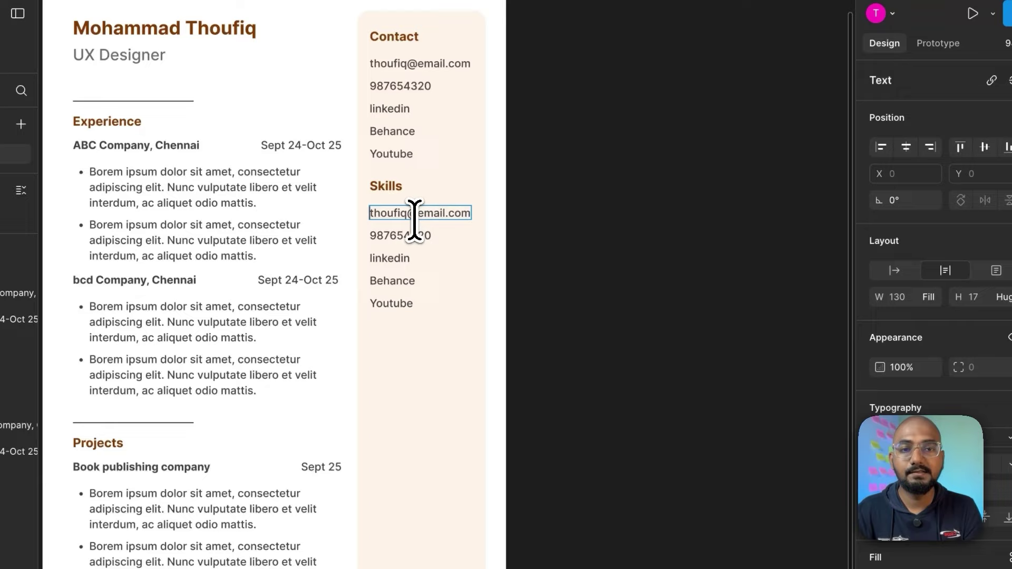
key("Escape")
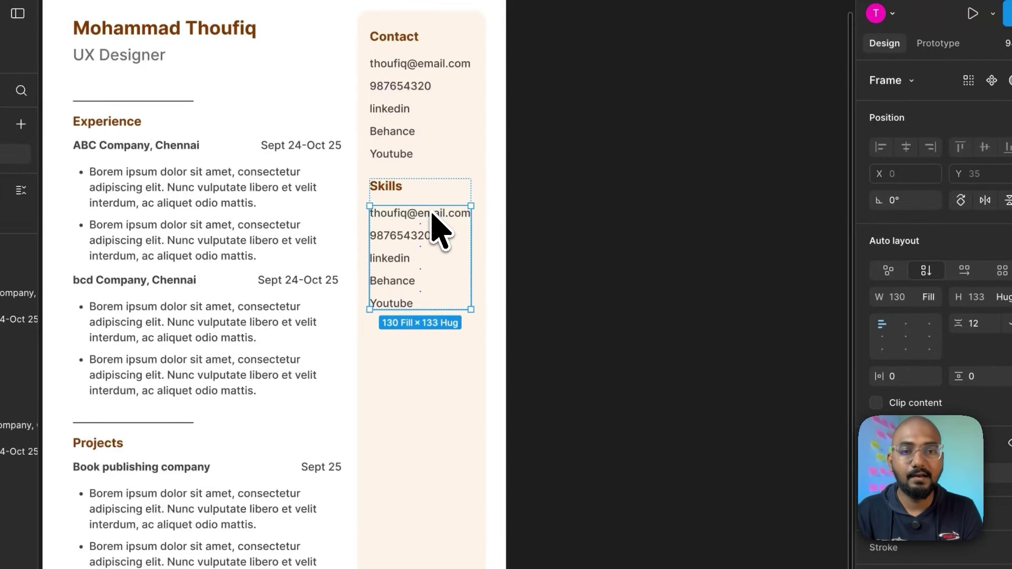
left_click(435, 222)
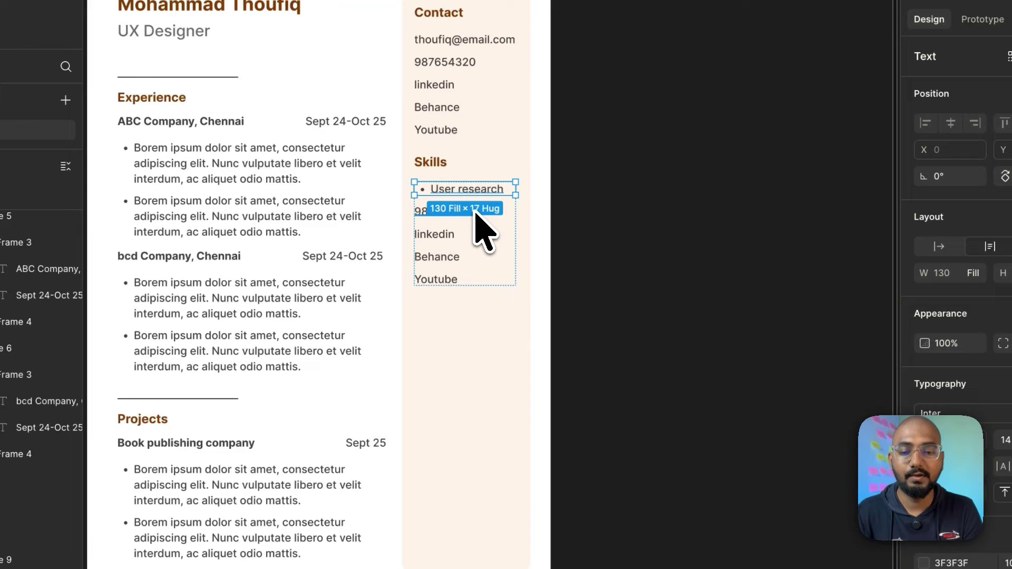
key("alt")
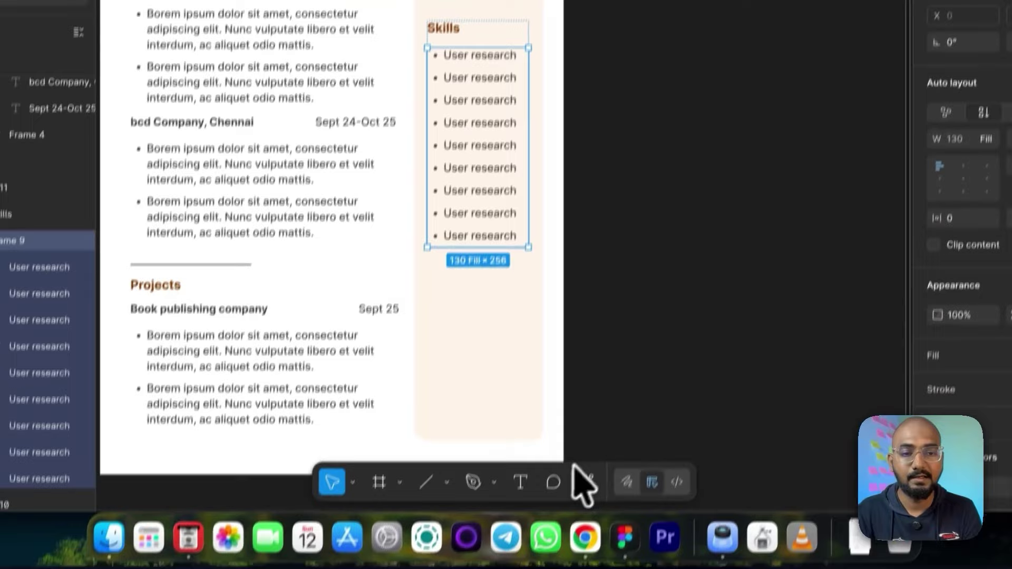
left_click(573, 541)
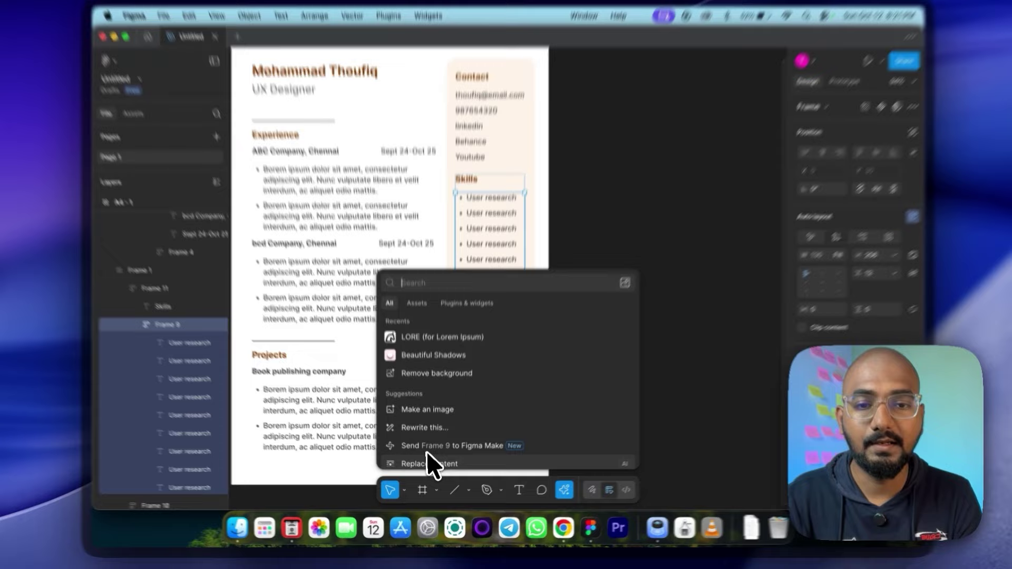
Step: Fill the Skills list with nine AI-generated UX skills and extend its frame to fit
left_click(428, 465)
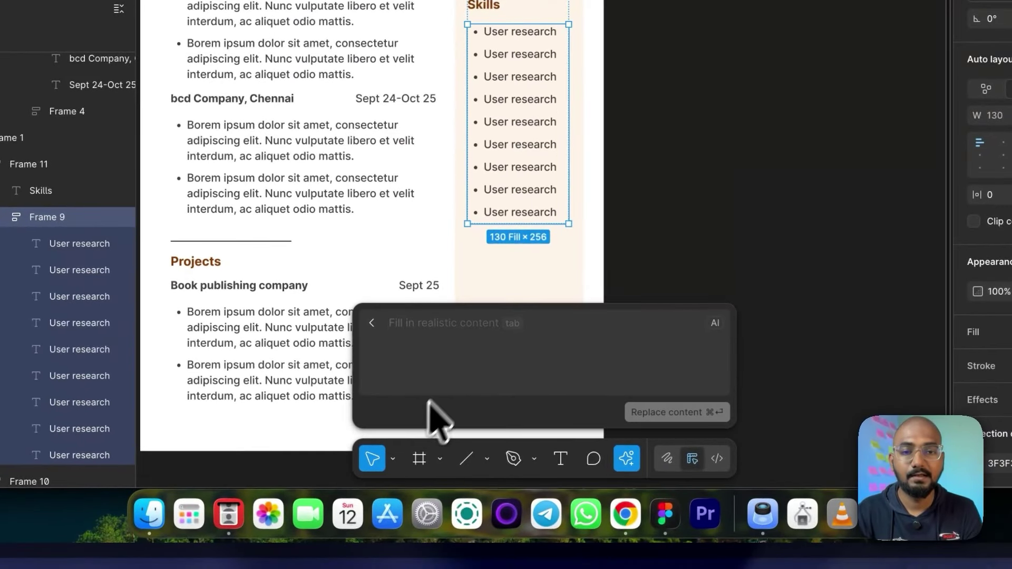
type("give some random skills for ux designers")
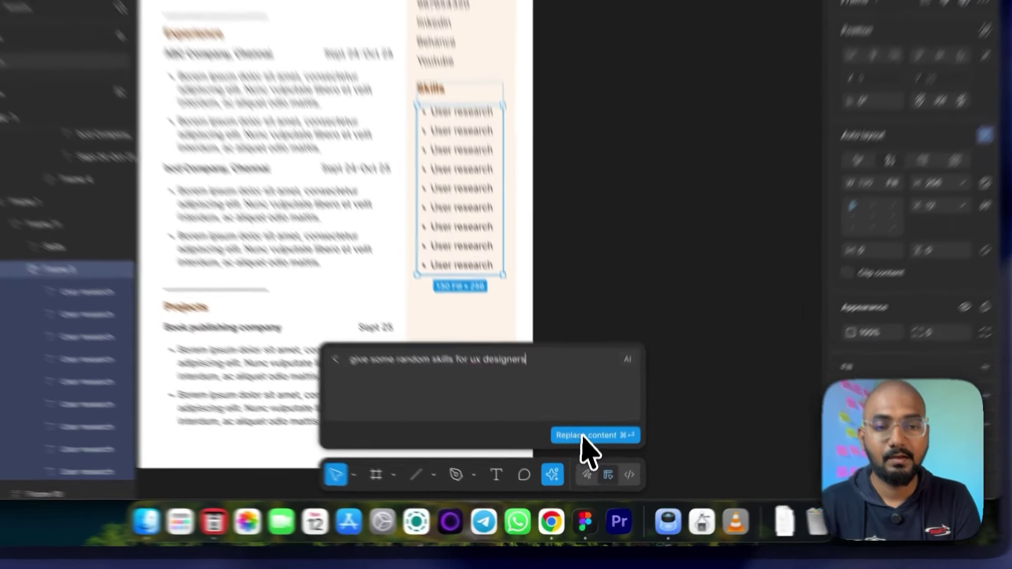
left_click(591, 461)
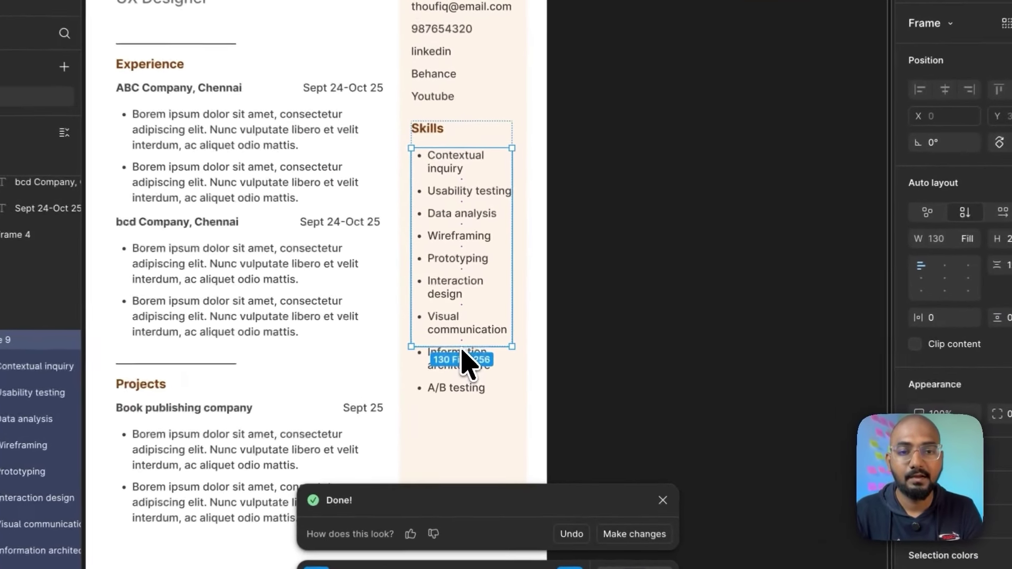
left_click_drag(488, 337, 487, 367)
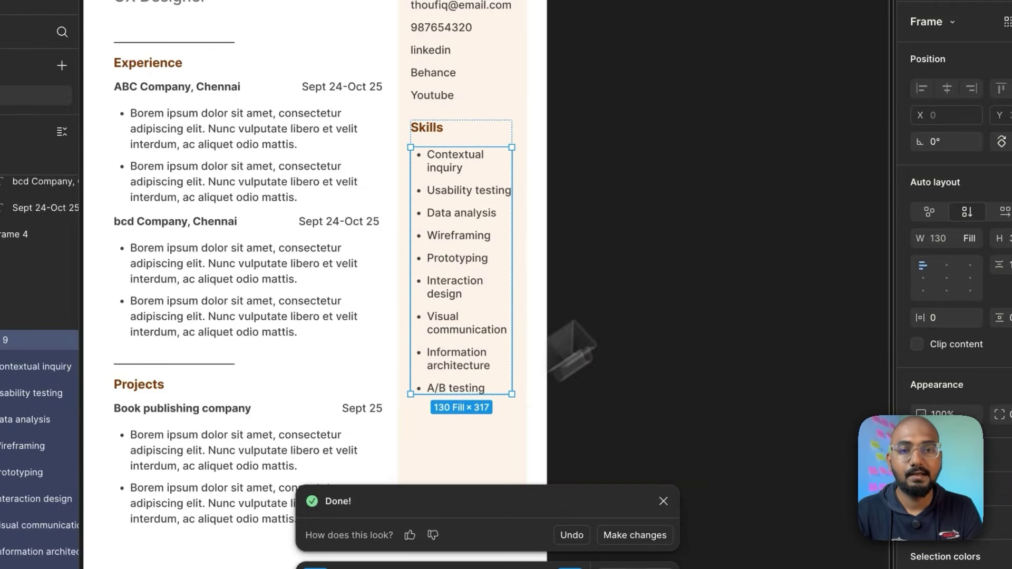
left_click(606, 318)
scroll(606, 318, "down", 3)
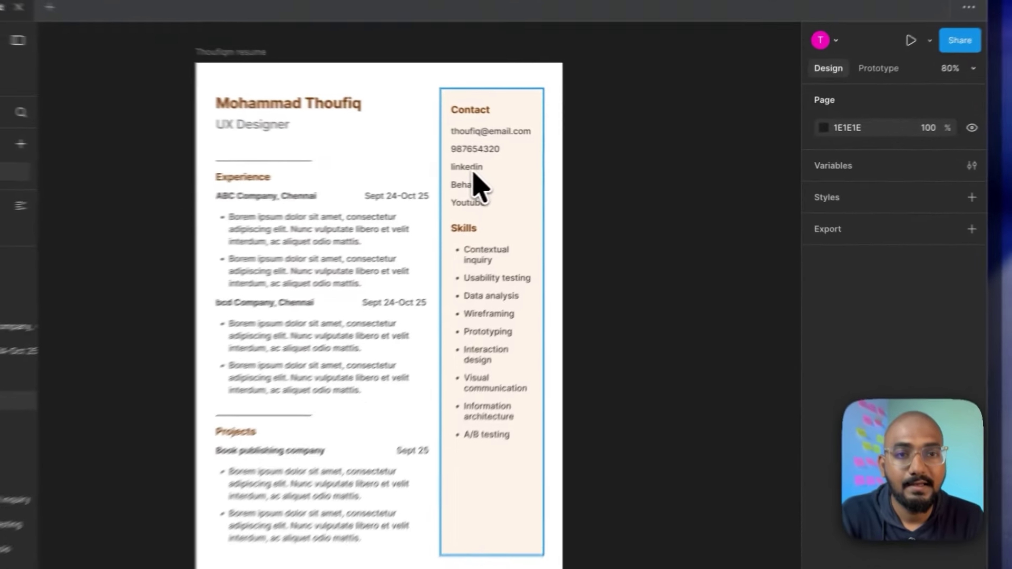
Step: Tighten item spacing to 8 in the Contact block and 6 in the Skills list
left_click(545, 169)
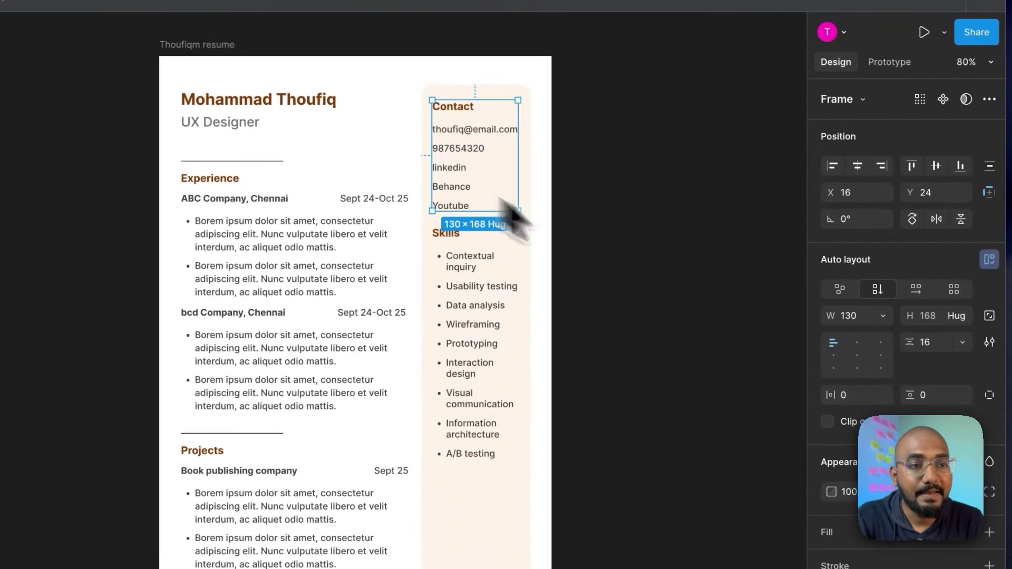
left_click(934, 348)
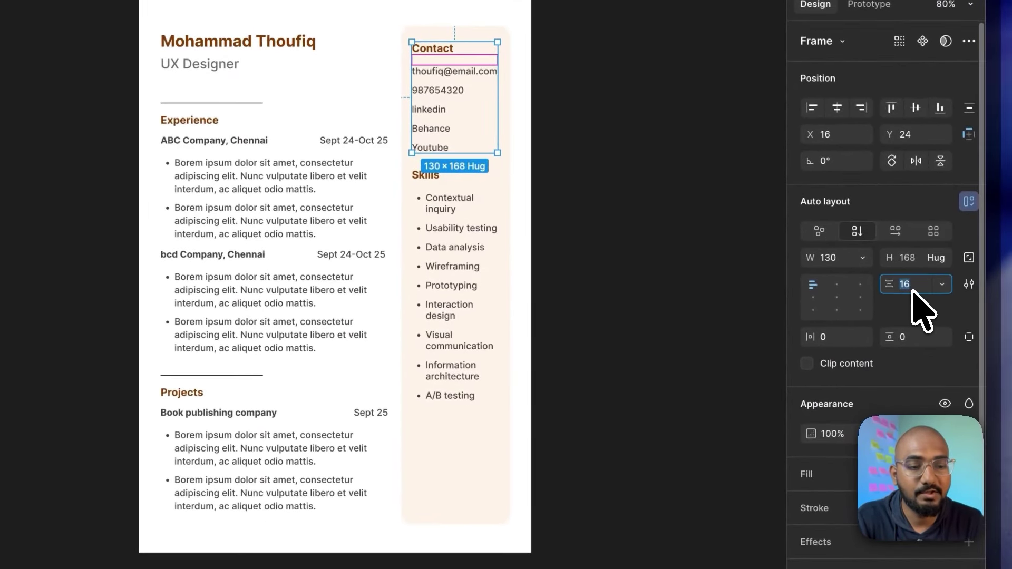
key("Down")
key("Down")
key("Down")
key("Down")
key("Down")
key("Down")
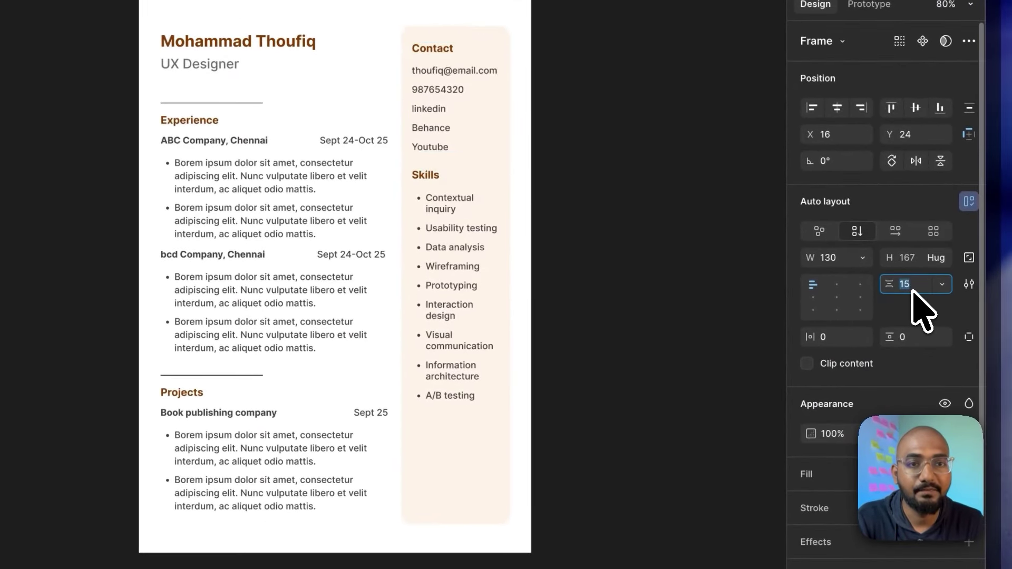
key("Down")
key("Down")
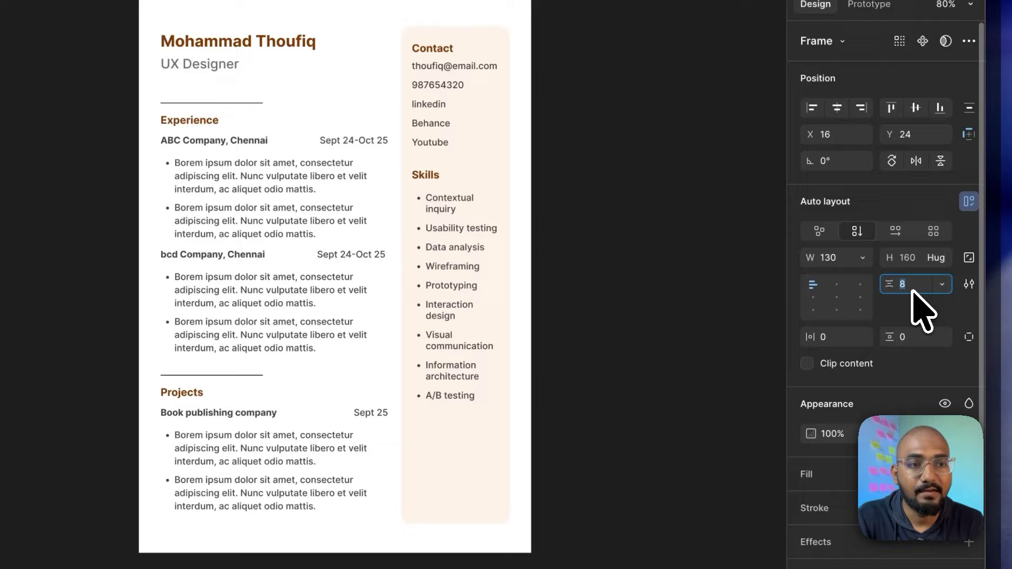
left_click(481, 211)
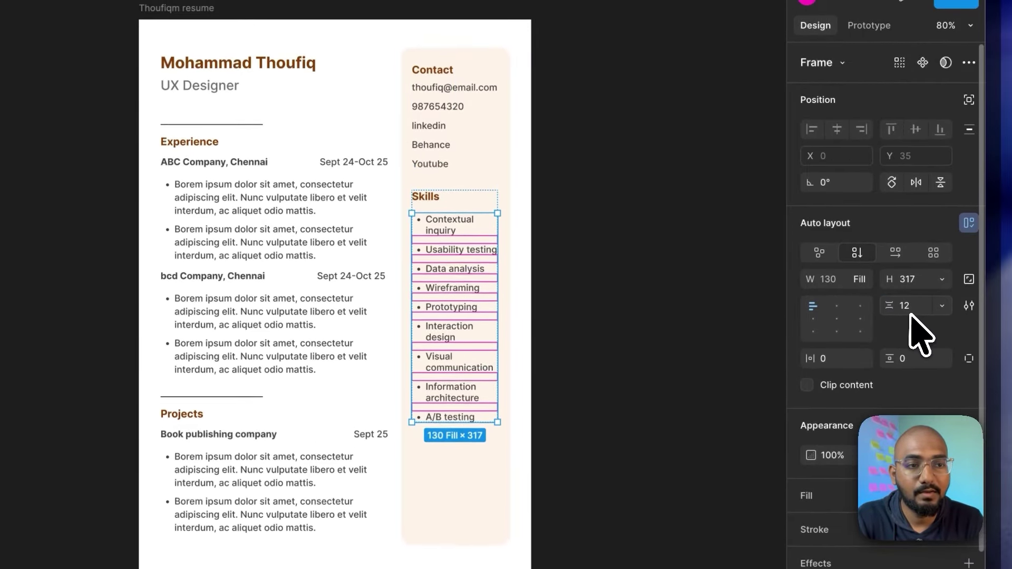
left_click(908, 291)
type("6")
key("Return")
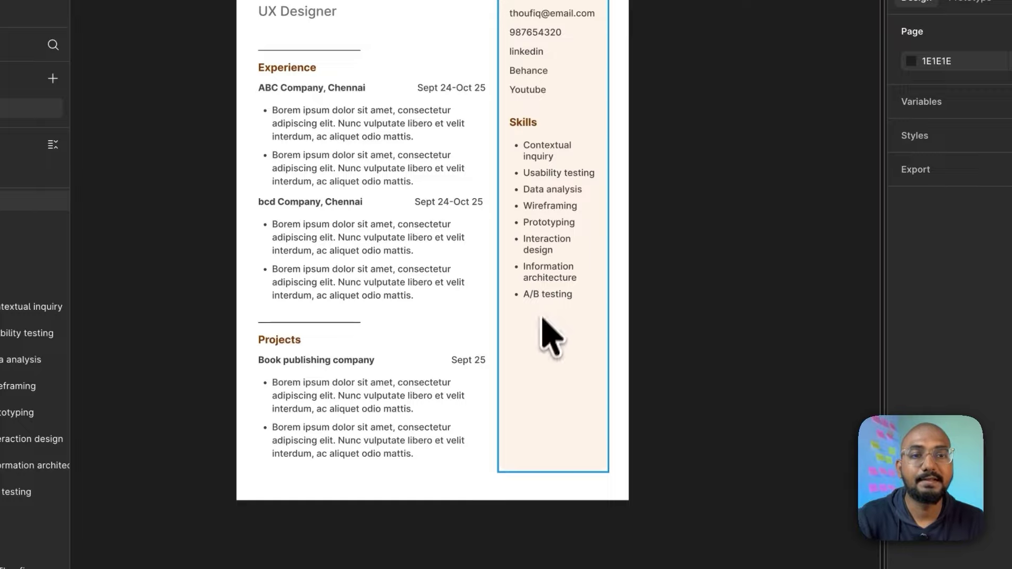
Step: Duplicate the Skills section and retitle the copy's heading Education
double_click(566, 192)
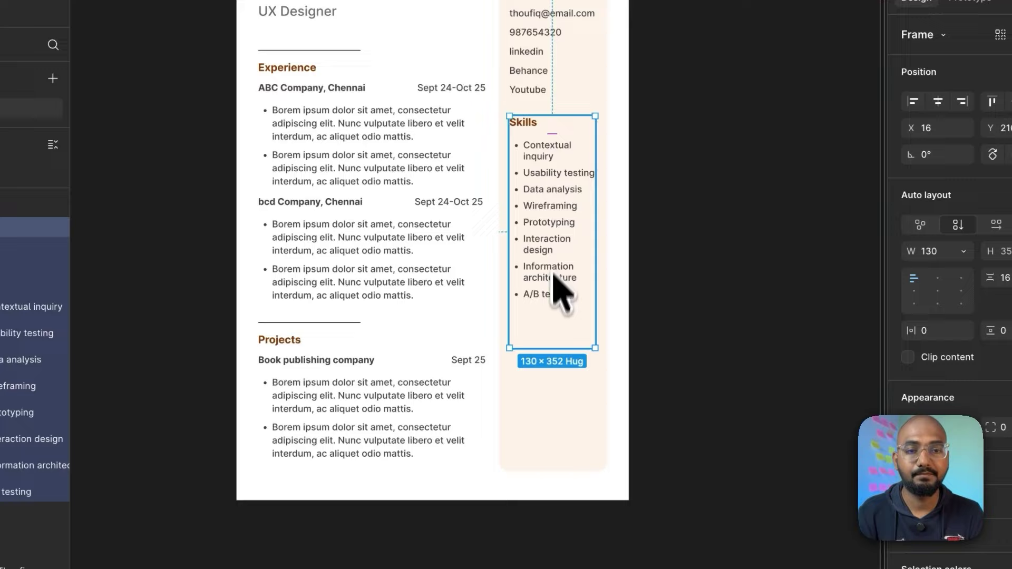
key("ctrl+d")
double_click(528, 320)
type("Education")
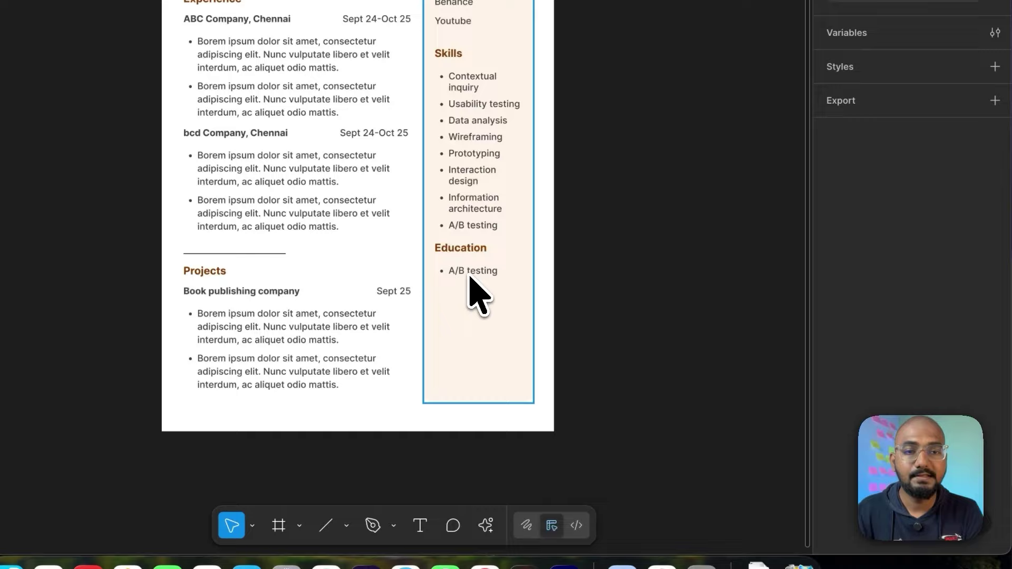
Step: Replace the last Education item with 'Bsc IT | BGT University, coimbatore | 2020'
left_click(471, 278)
left_click(471, 280)
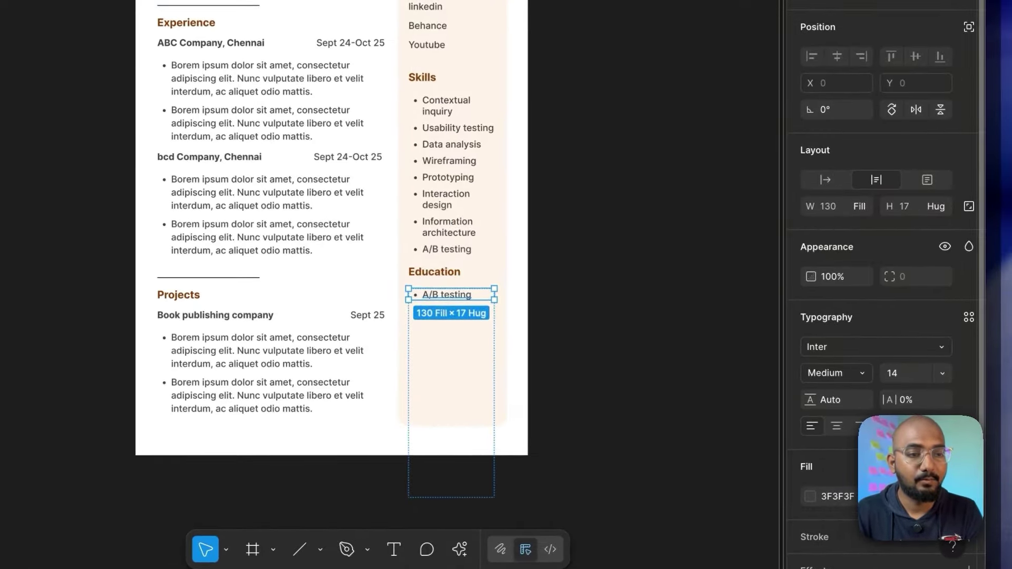
left_click(968, 317)
key("Escape")
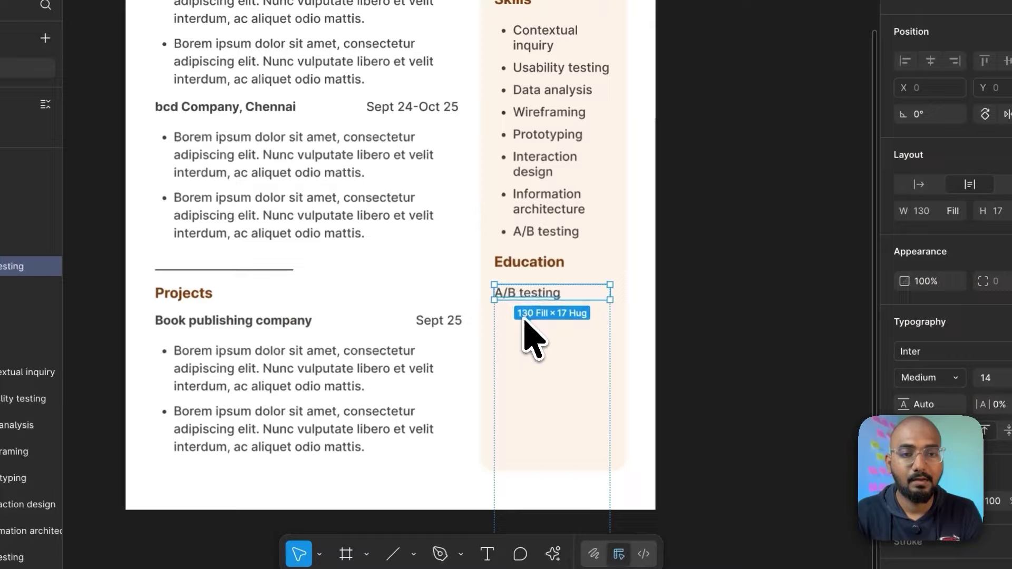
key("Return")
key("BackSpace")
type("Bsc IT")
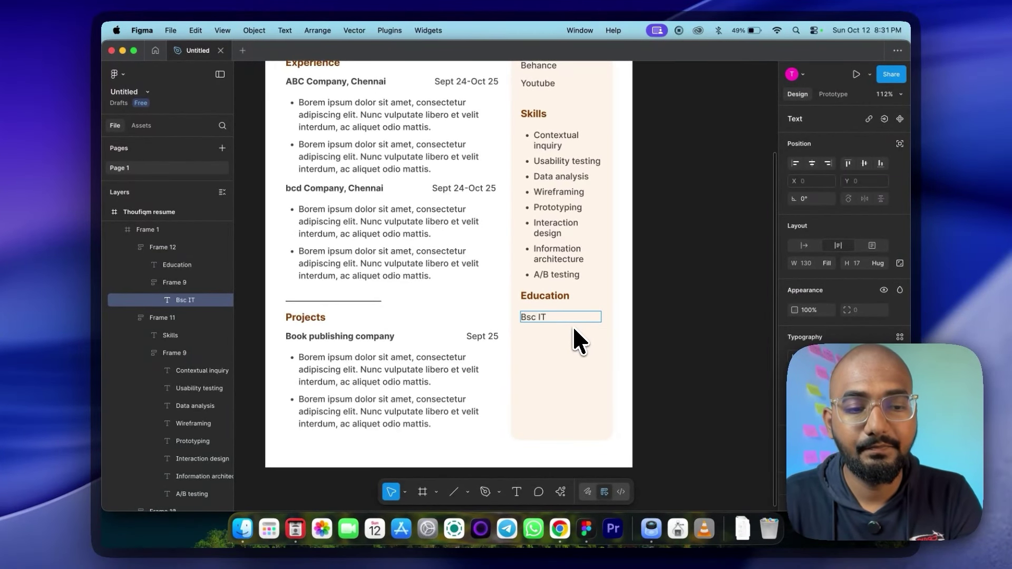
type(" |")
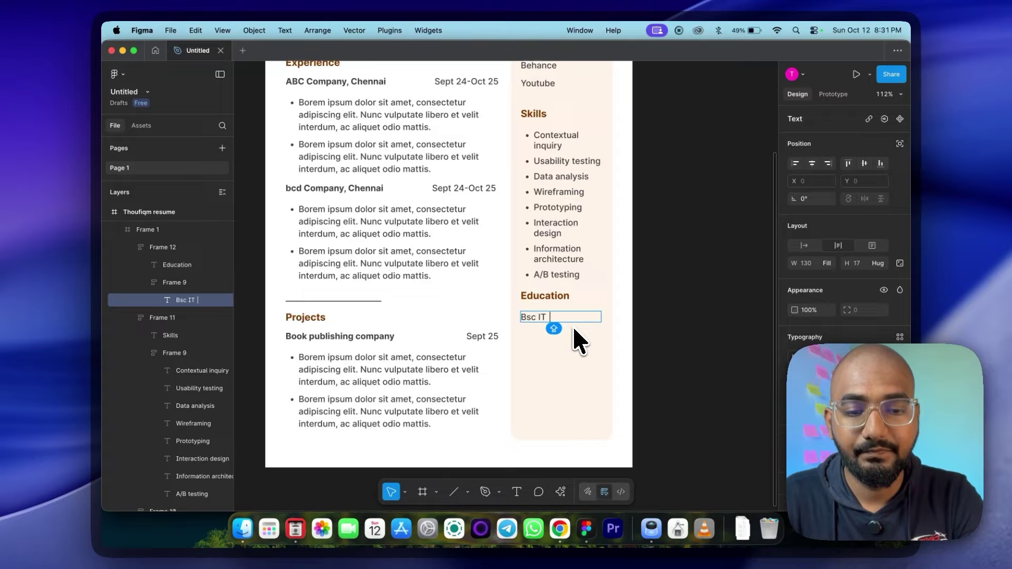
key("super+v")
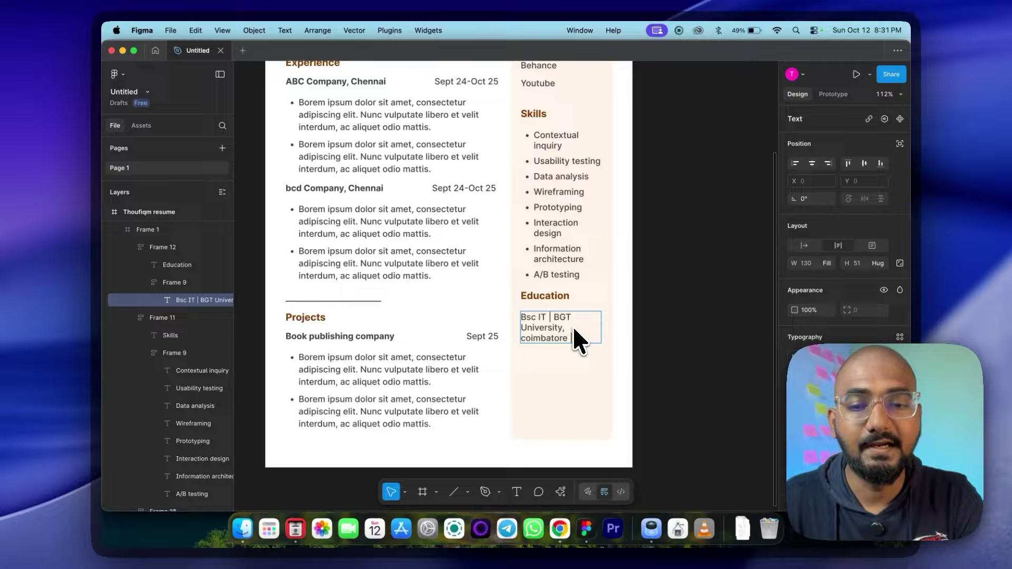
type("| 2020")
key("Escape")
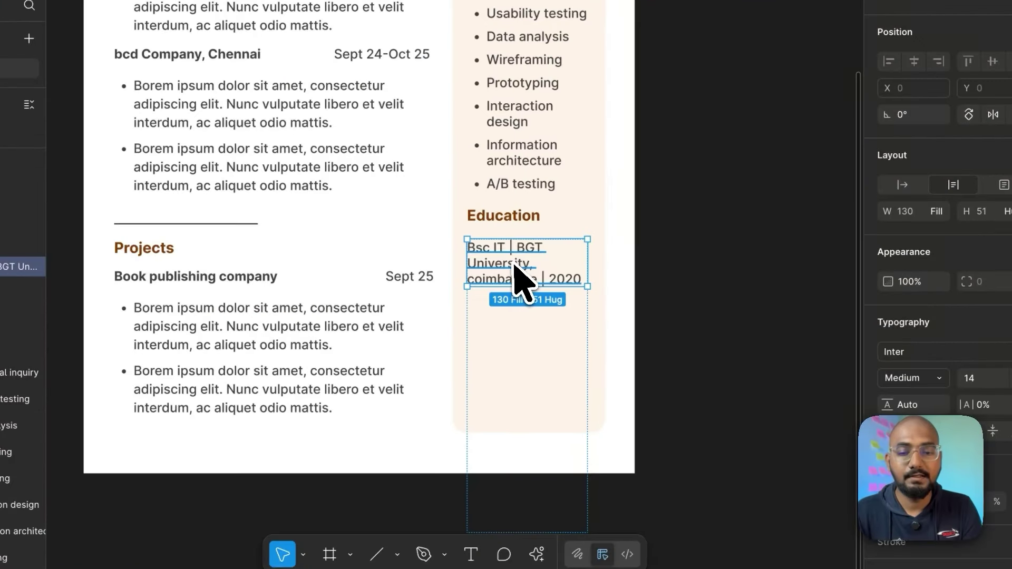
Step: Duplicate the degree entry, then copy the whole Education section below for Languages
scroll(559, 311, "down", 1)
key("super+d")
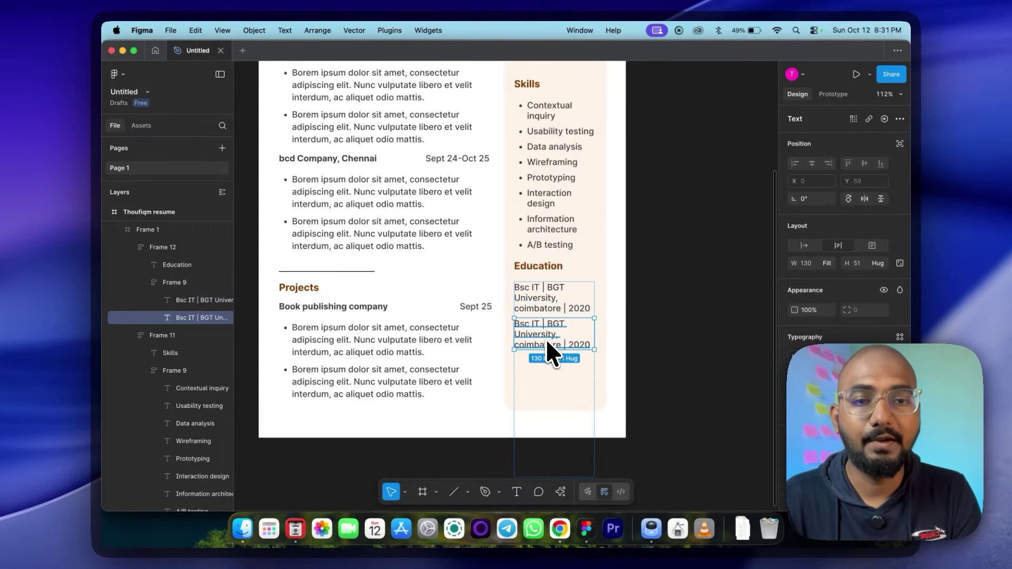
key("Escape")
left_click(692, 250)
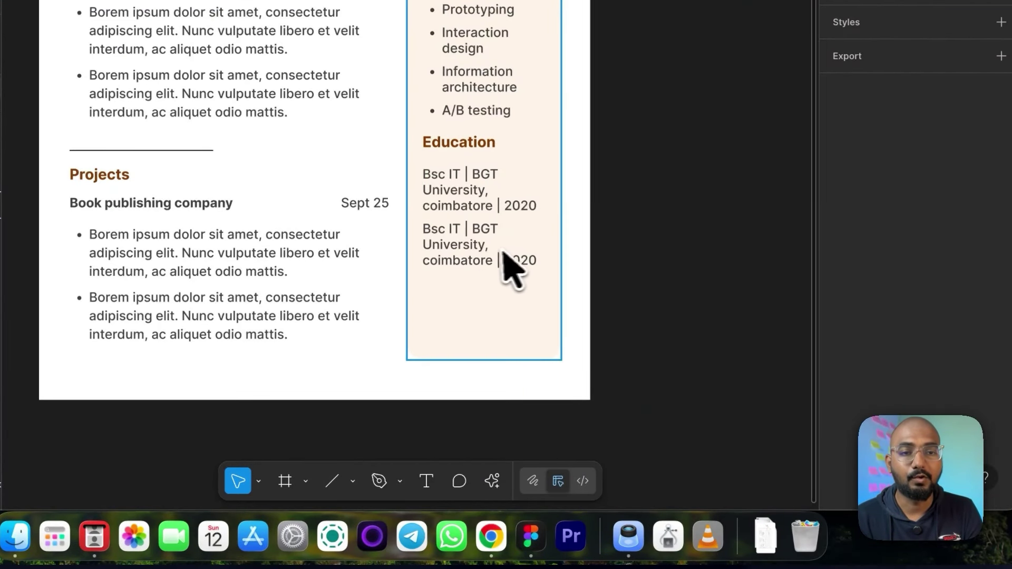
left_click(496, 267)
double_click(493, 221)
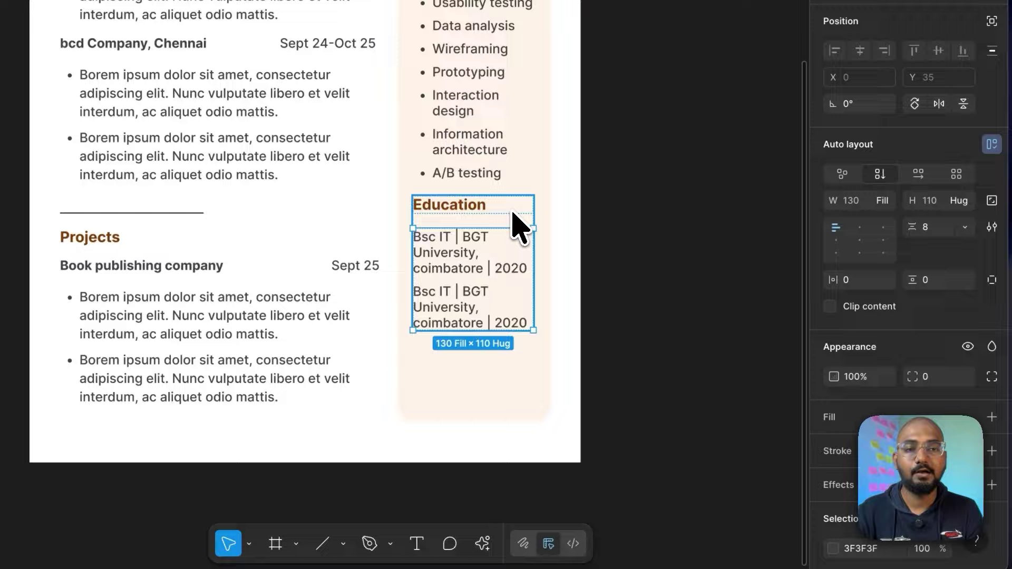
left_click(517, 225)
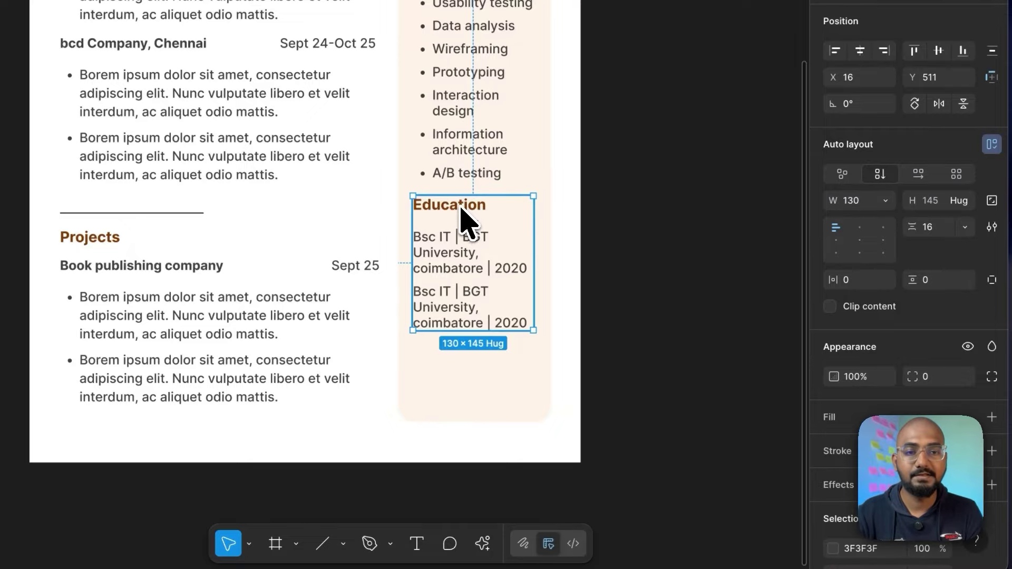
left_click_drag(463, 219, 471, 363, "alt")
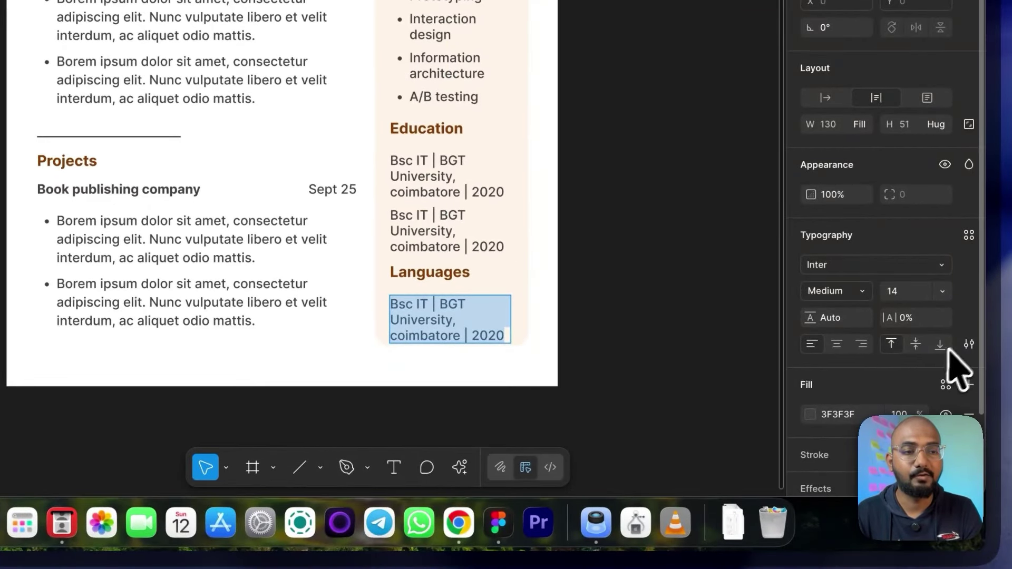
Step: Make the Languages entries a bulleted list reading English and Tamil
left_click(967, 343)
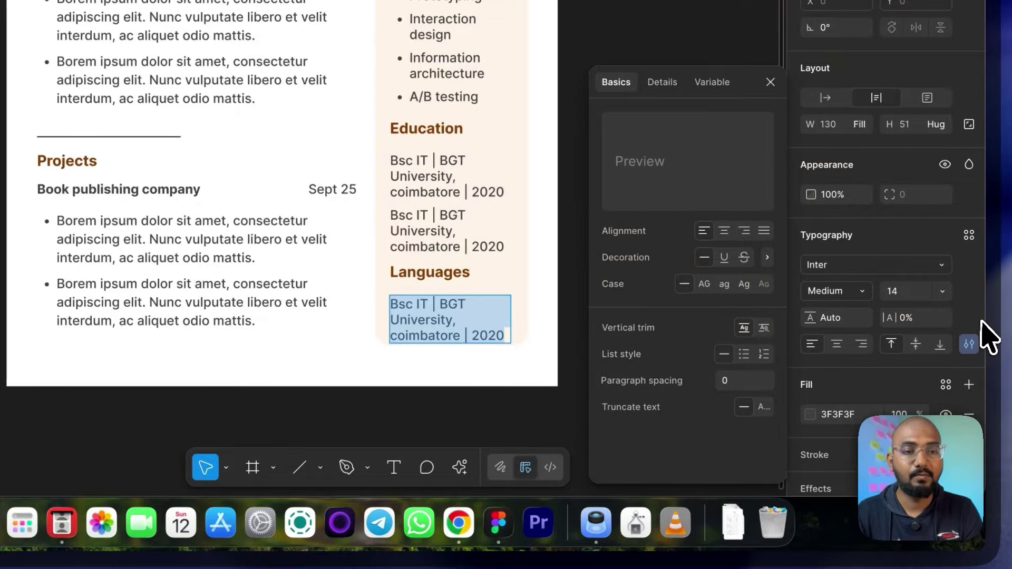
left_click(744, 353)
type("B")
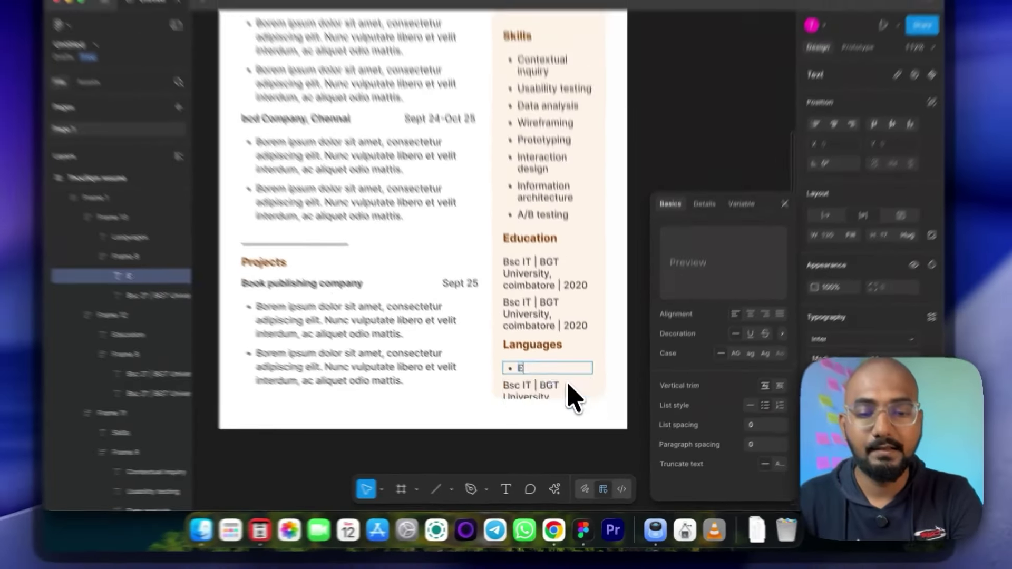
type("ng")
type("lish")
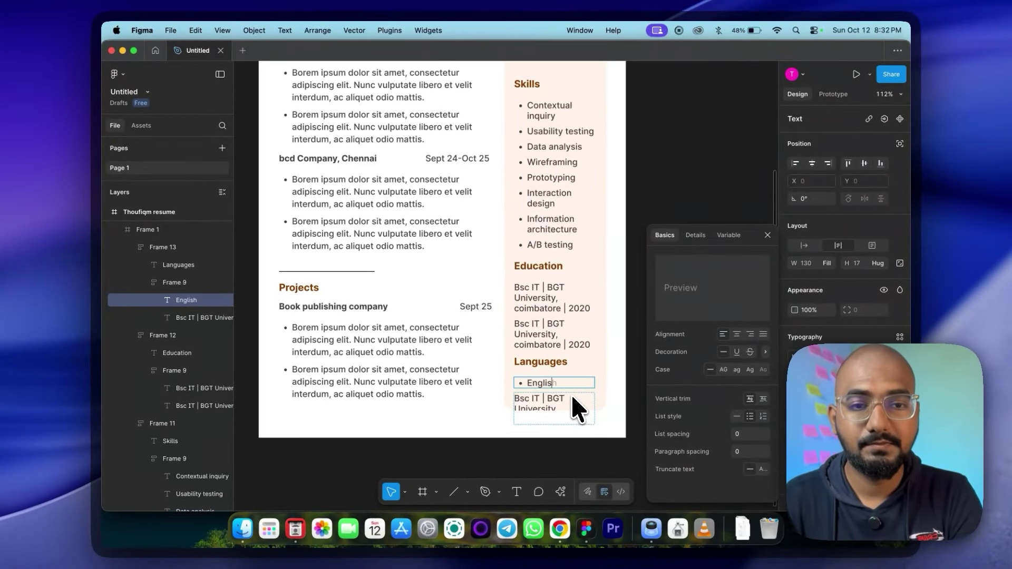
double_click(548, 401)
type("Tamil")
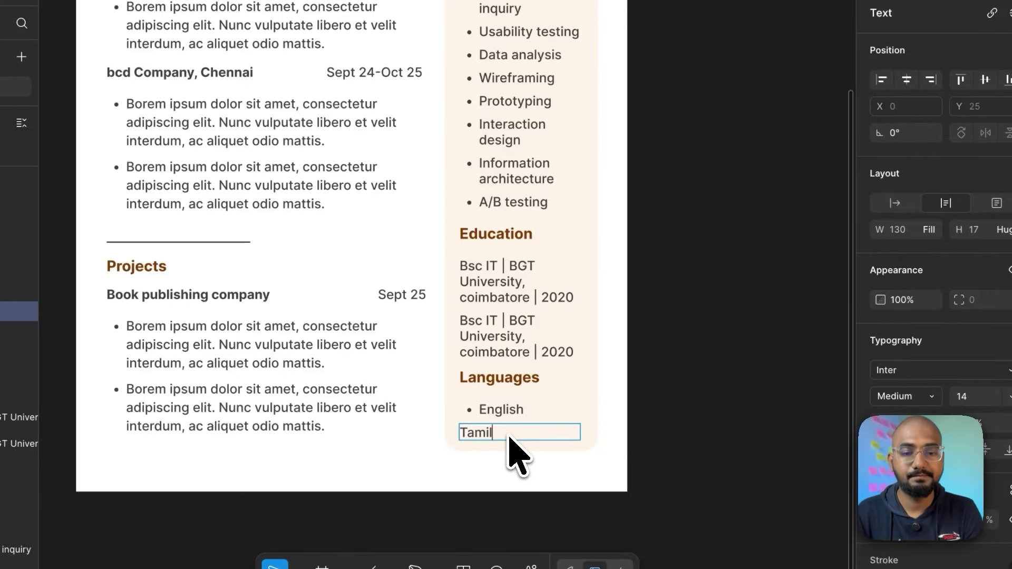
left_click(519, 55)
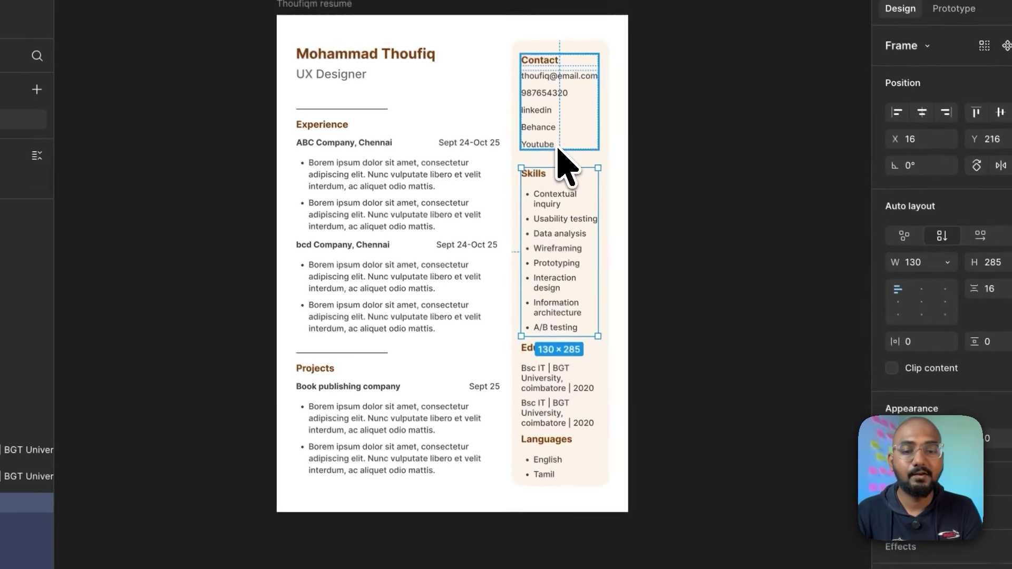
left_click(563, 138)
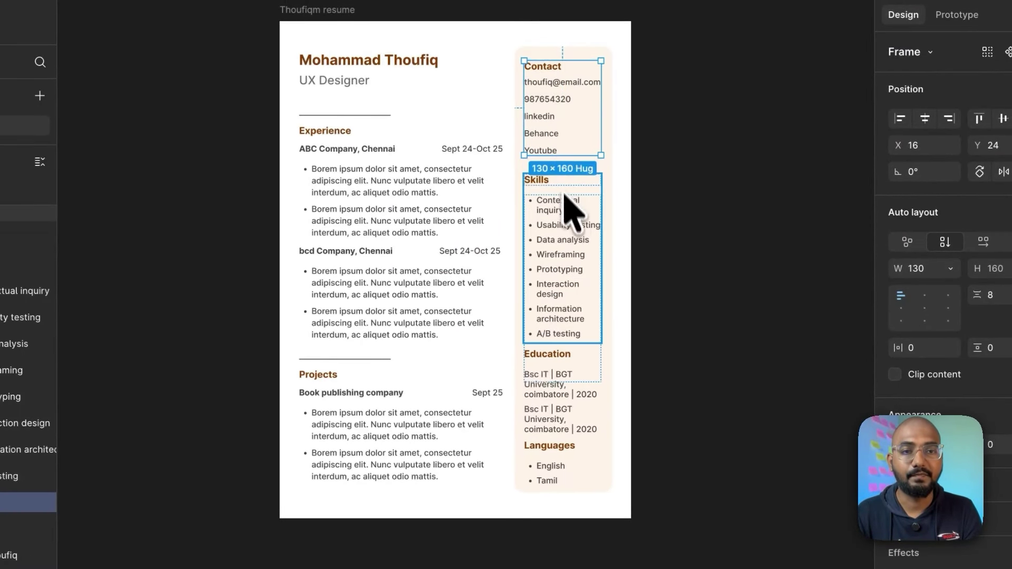
left_click(570, 222, "shift")
left_click(572, 395, "shift")
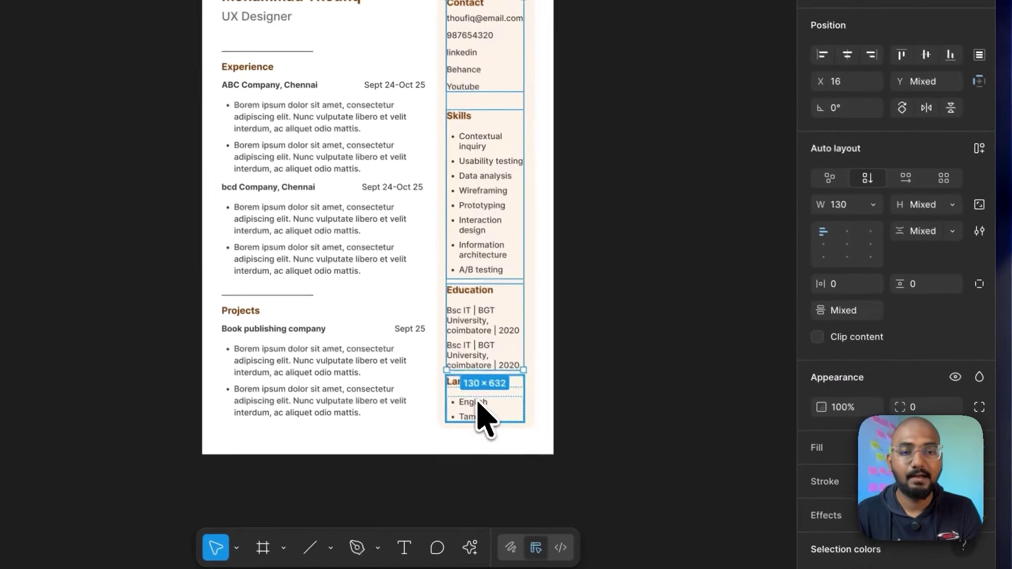
left_click(552, 468, "shift")
key("shift+a")
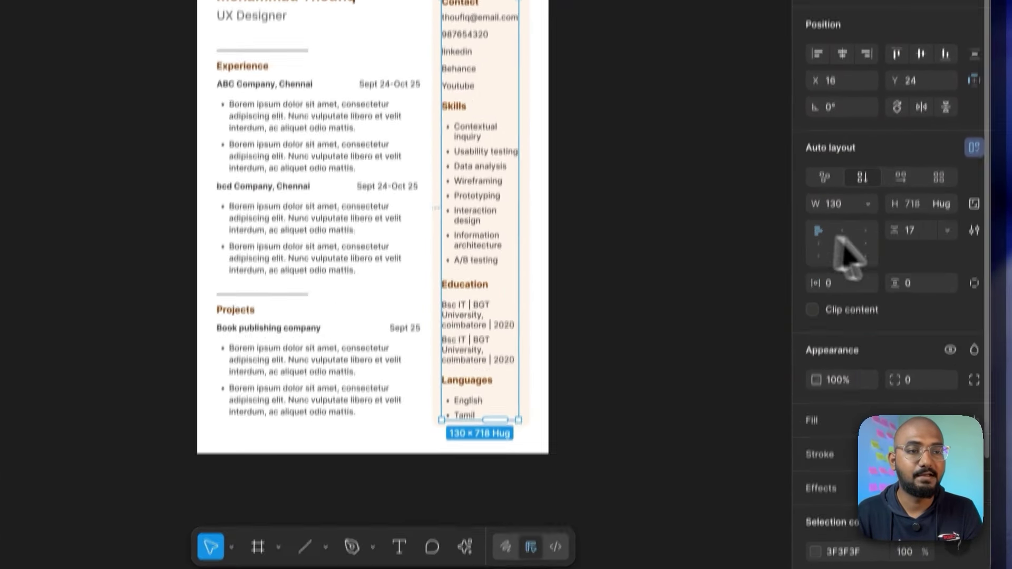
left_click(915, 230)
key("Down")
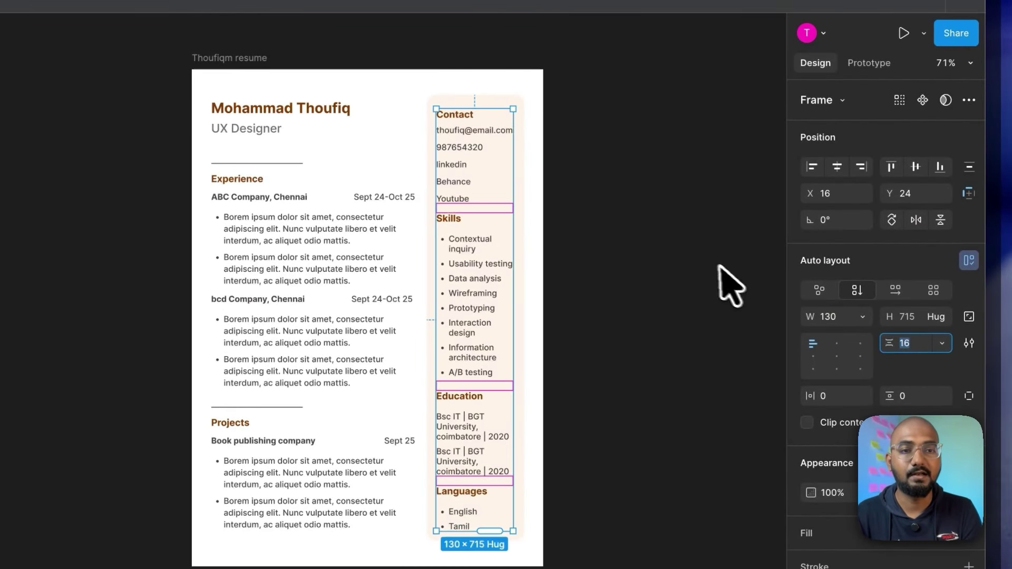
left_click(709, 262)
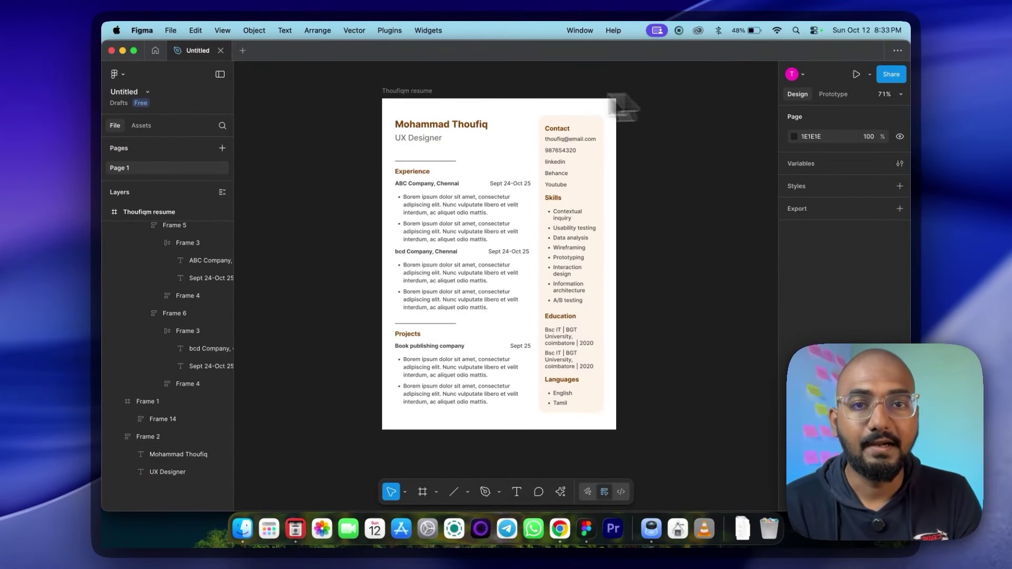
left_click(232, 116)
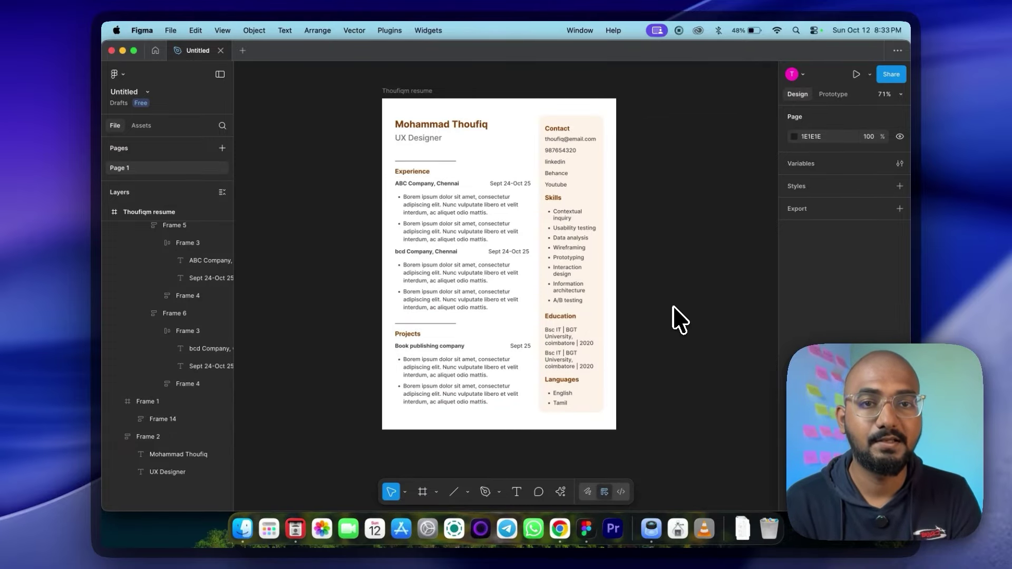
Step: Export the resume frame as a PDF to Documents, replacing the earlier file
left_click(407, 92)
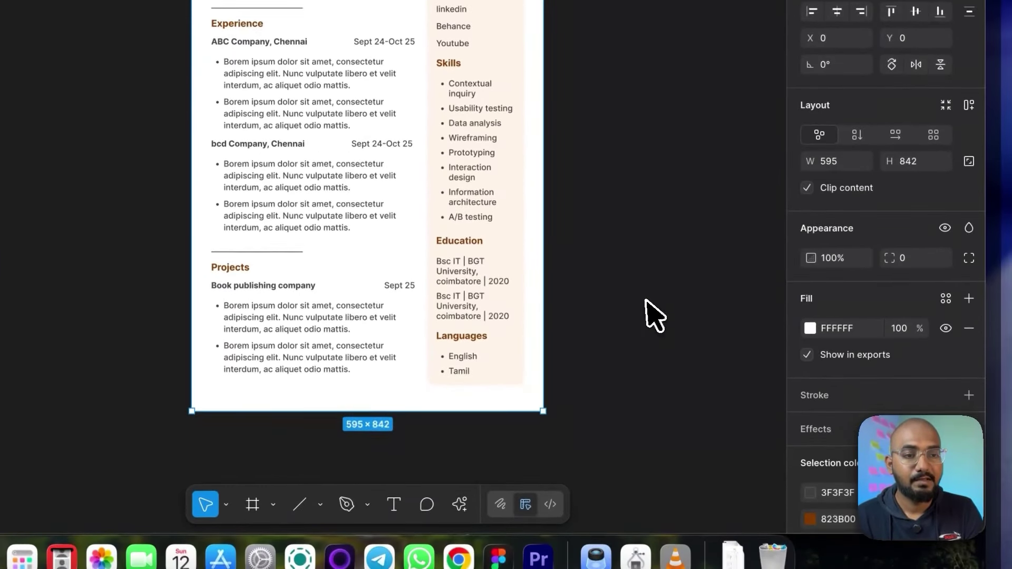
scroll(843, 402, "down", 6)
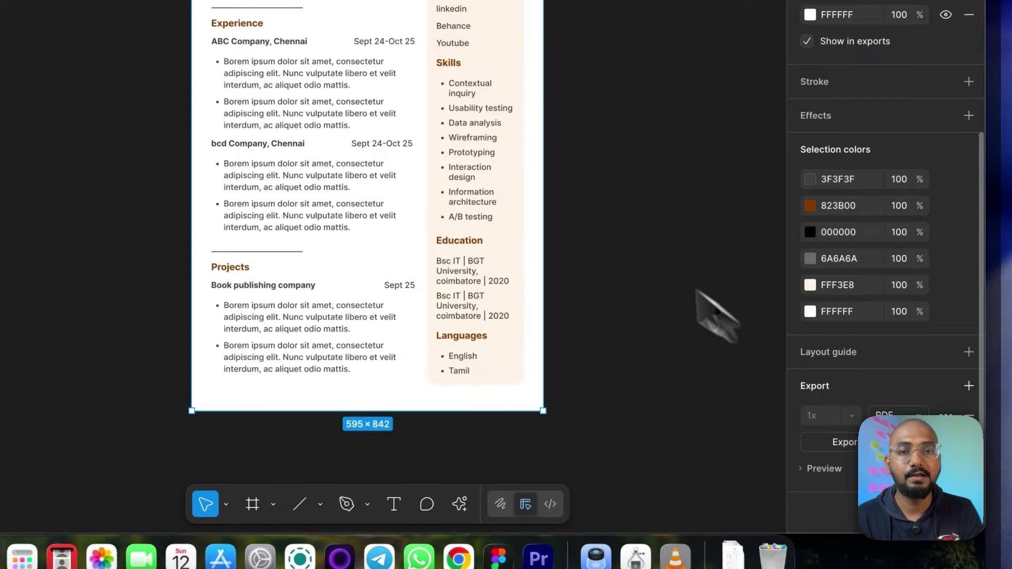
left_click(838, 441)
left_click(611, 202)
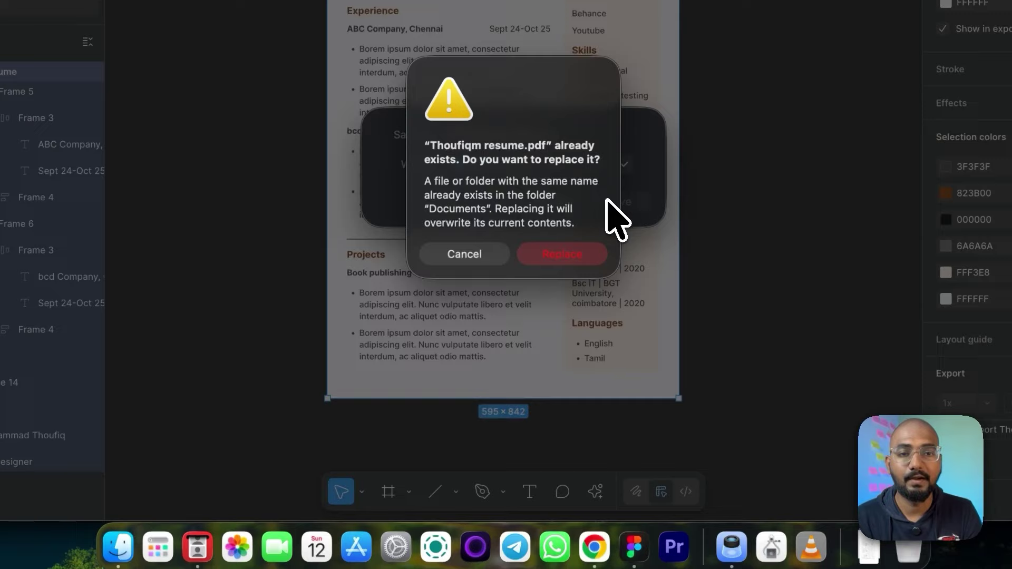
left_click(557, 256)
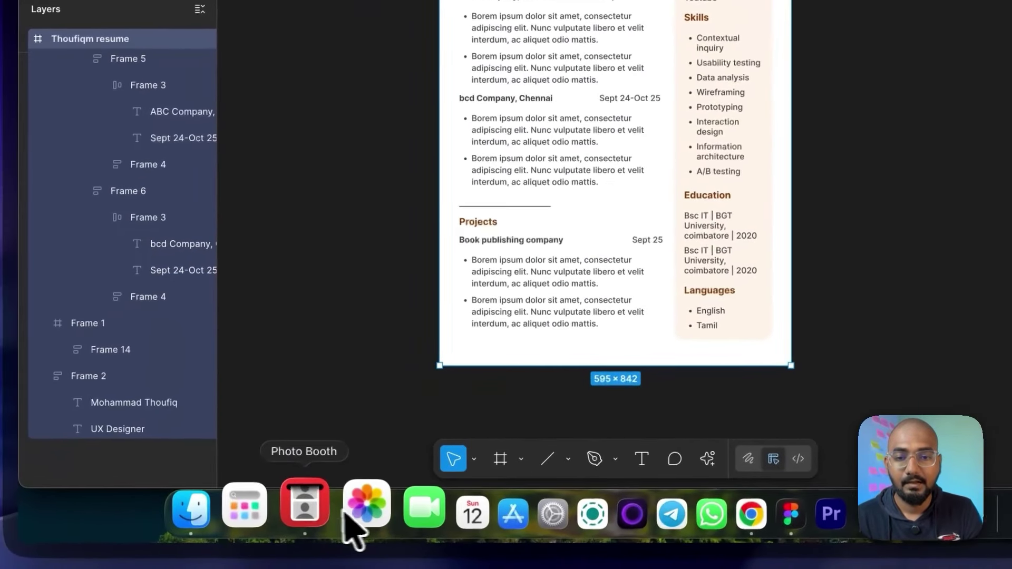
left_click(238, 519)
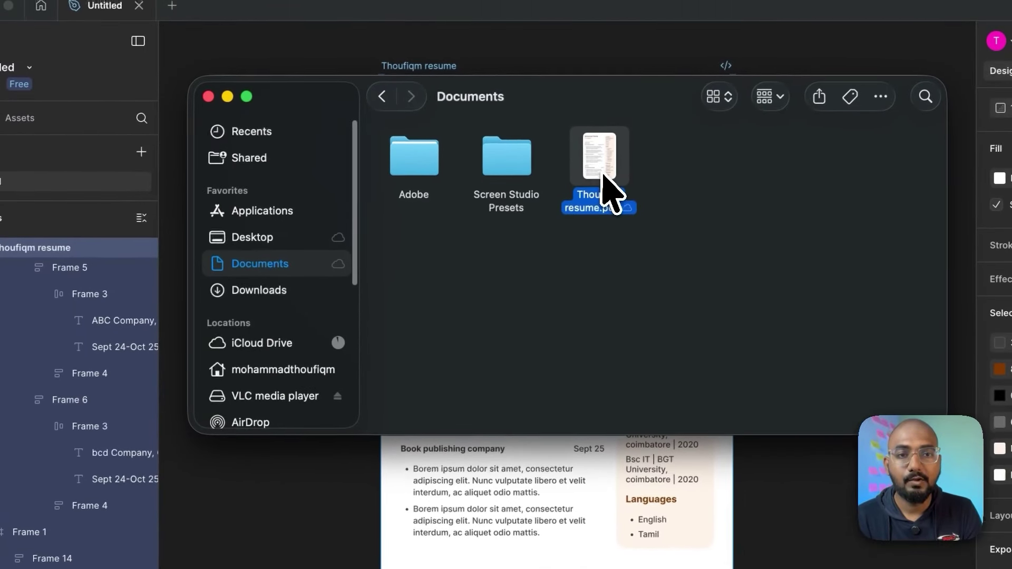
Step: Open the exported resume PDF in Preview to check it, then close it
double_click(602, 179)
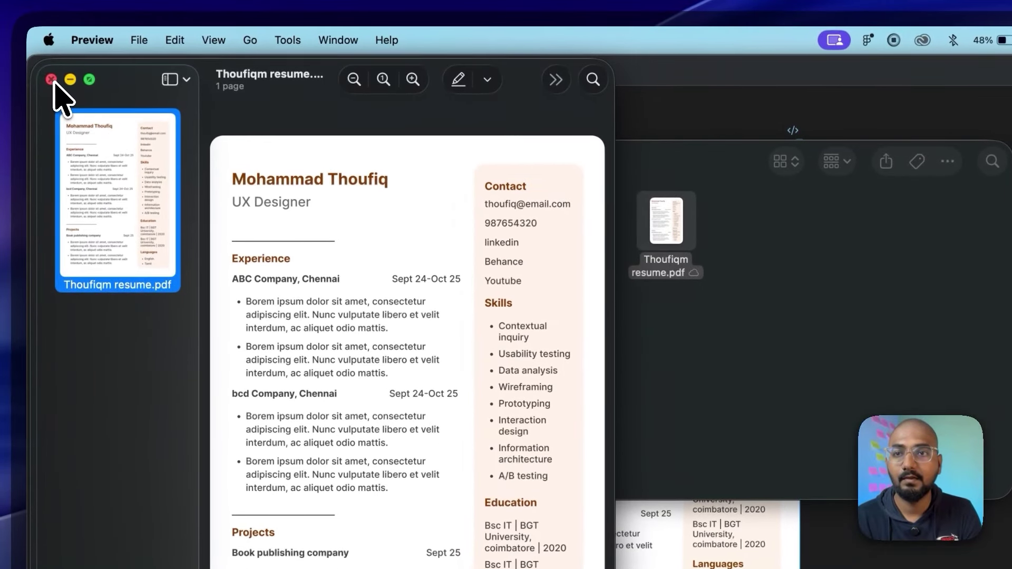
left_click(52, 75)
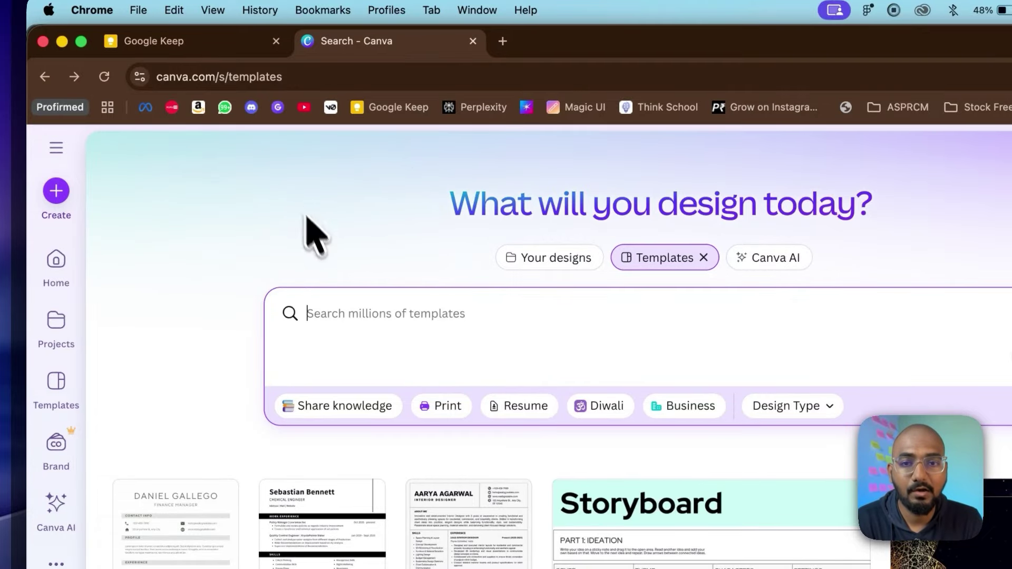
Step: Search Canva for 'resume templates' and start a new design from the Black and White Corporate Resume template
type("resume templa")
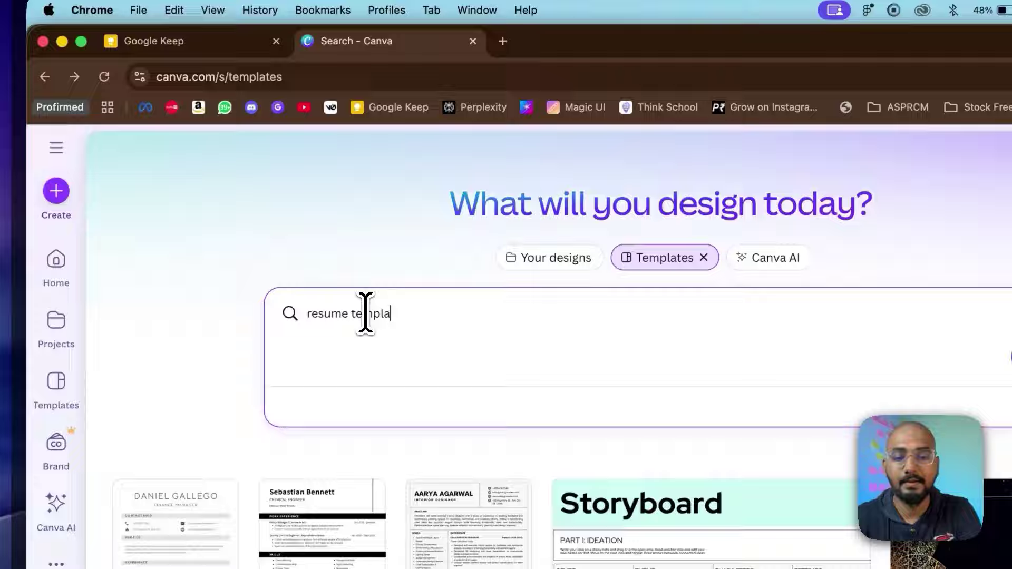
type("tes")
key("Return")
scroll(351, 422, "down", 3)
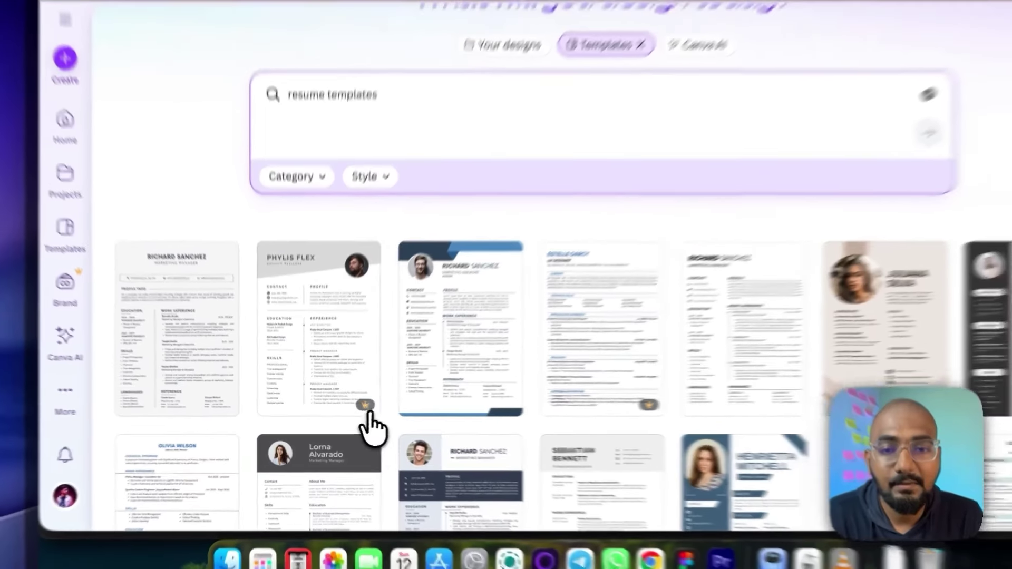
mouse_move(375, 401)
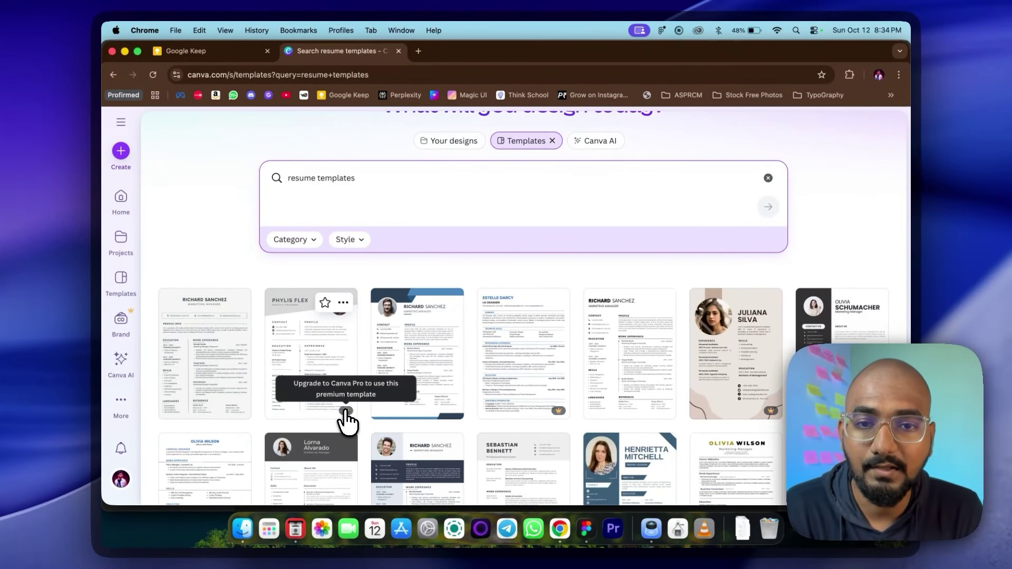
scroll(349, 377, "down", 3)
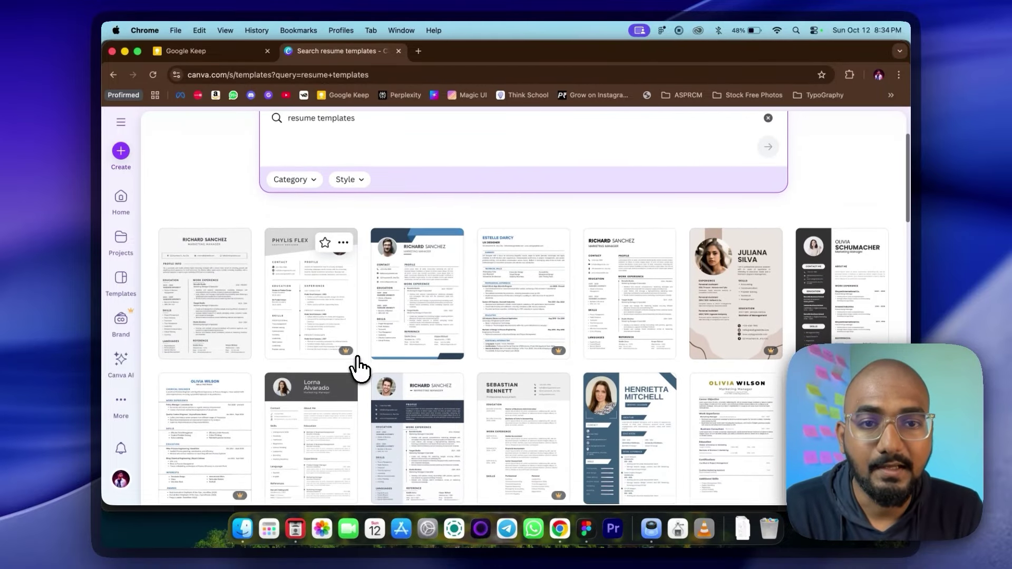
scroll(358, 369, "down", 2)
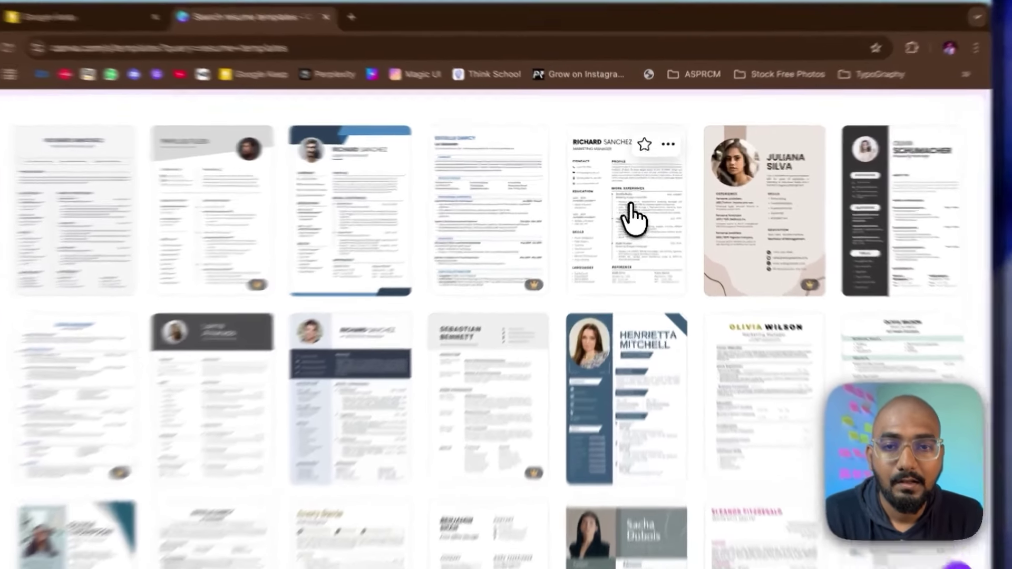
left_click(635, 206)
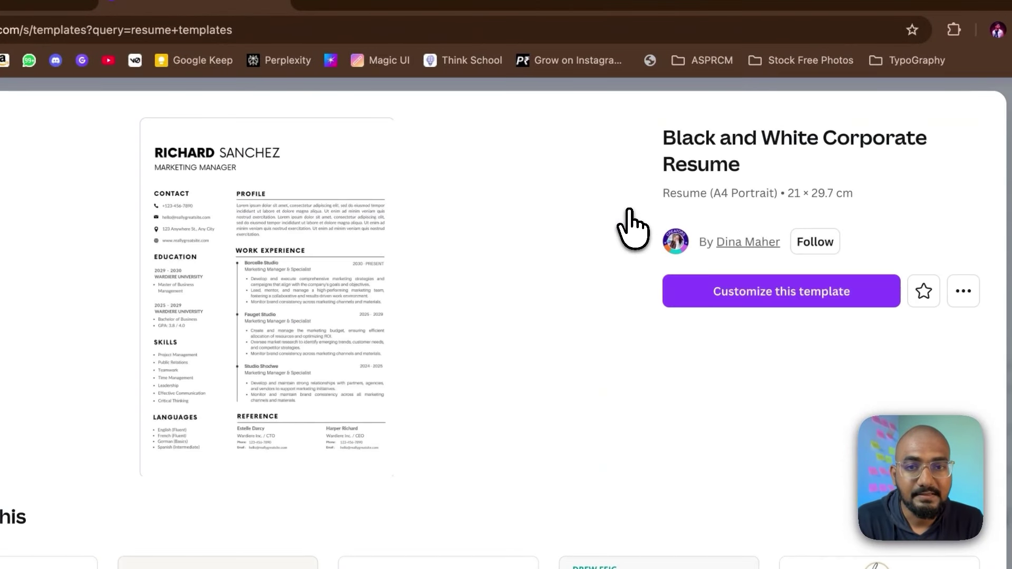
left_click(788, 296)
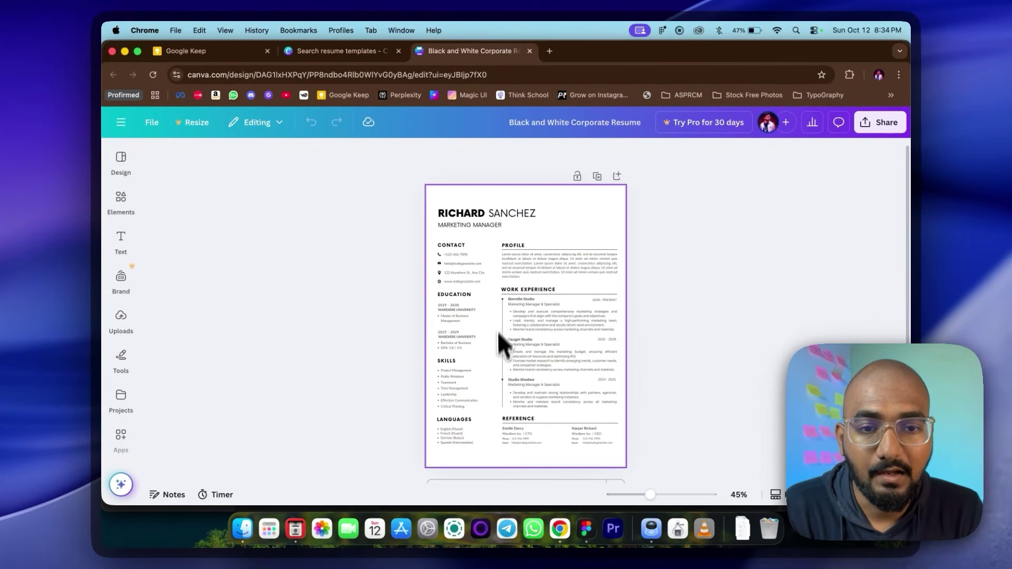
Step: Replace the template's first name and surname in the header with the user's own name
double_click(478, 214)
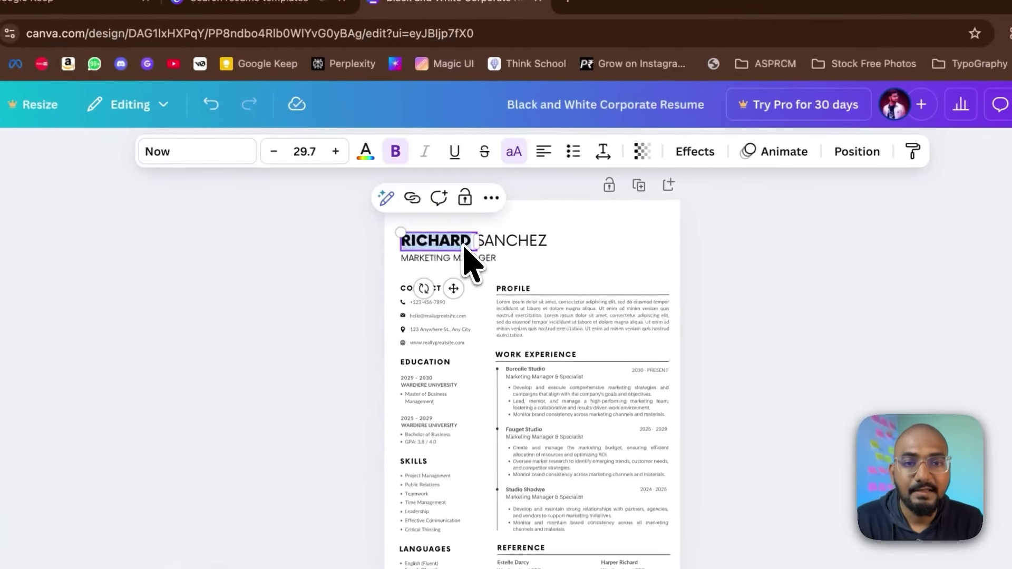
key("BackSpace")
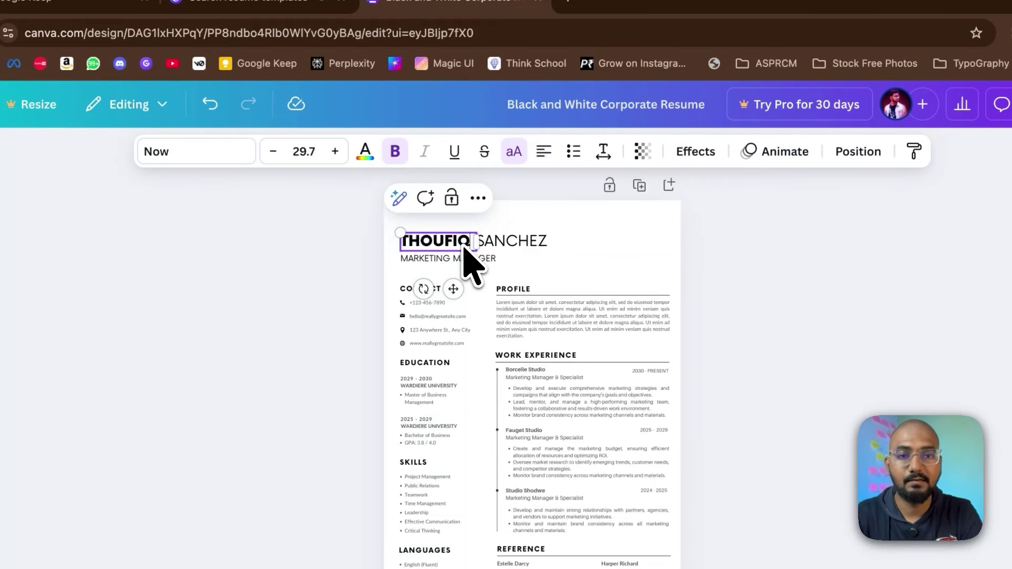
double_click(506, 245)
type("M")
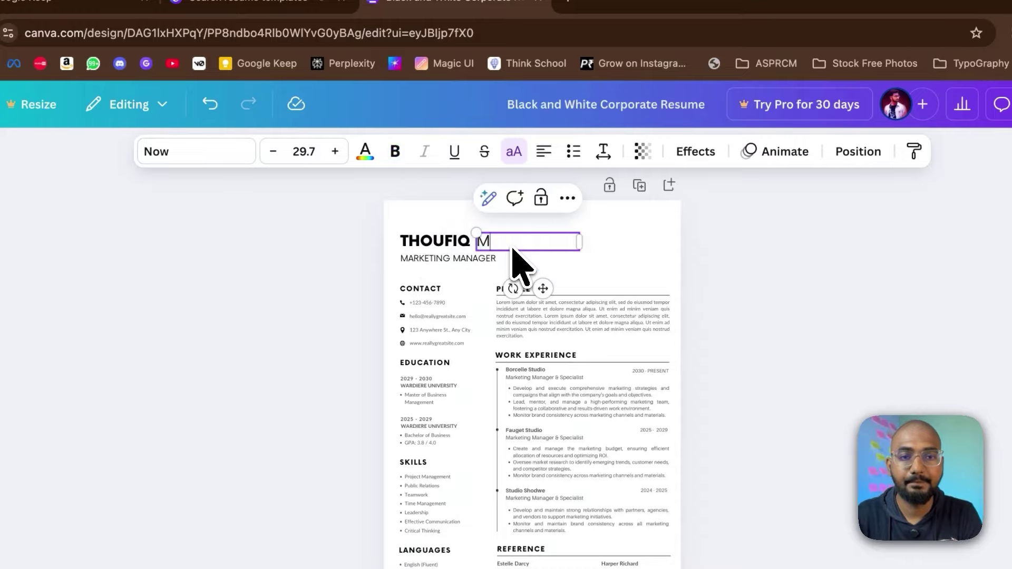
Step: Change the job title beneath the name to PRODUCT DESIGNER, then bring up the Share panel
triple_click(450, 260)
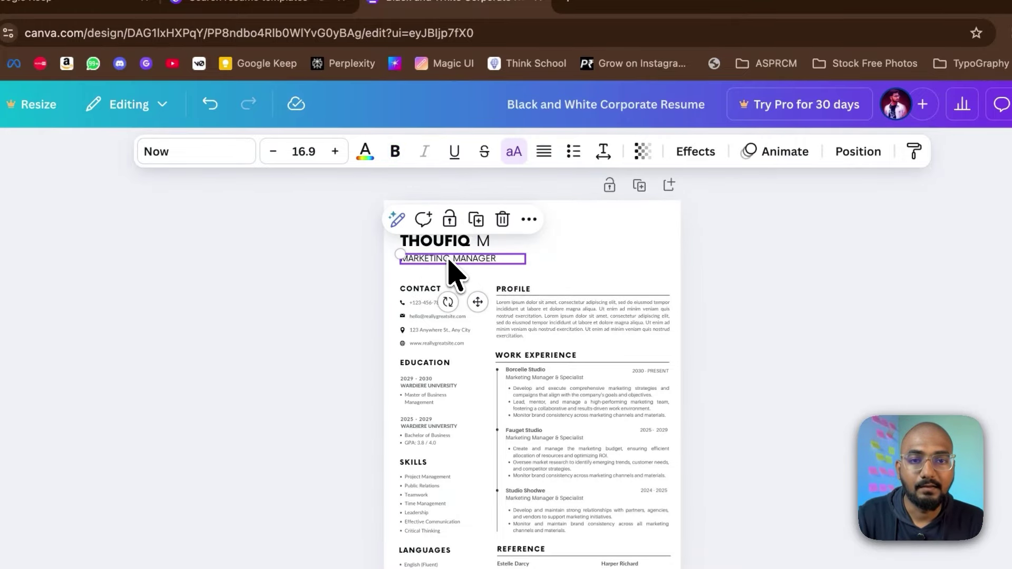
key("BackSpace")
type("PRO")
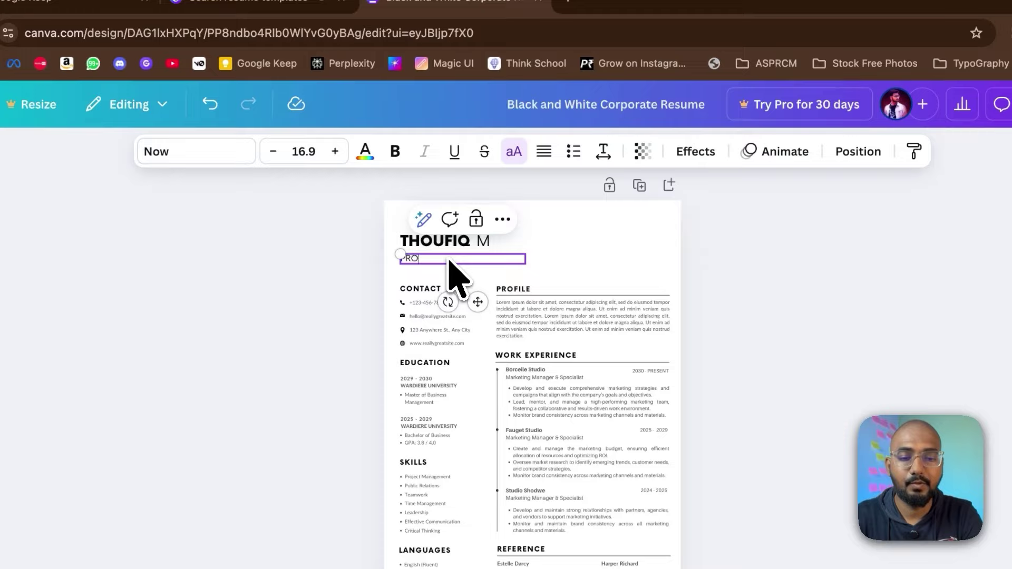
type("DUCT DESIGNER")
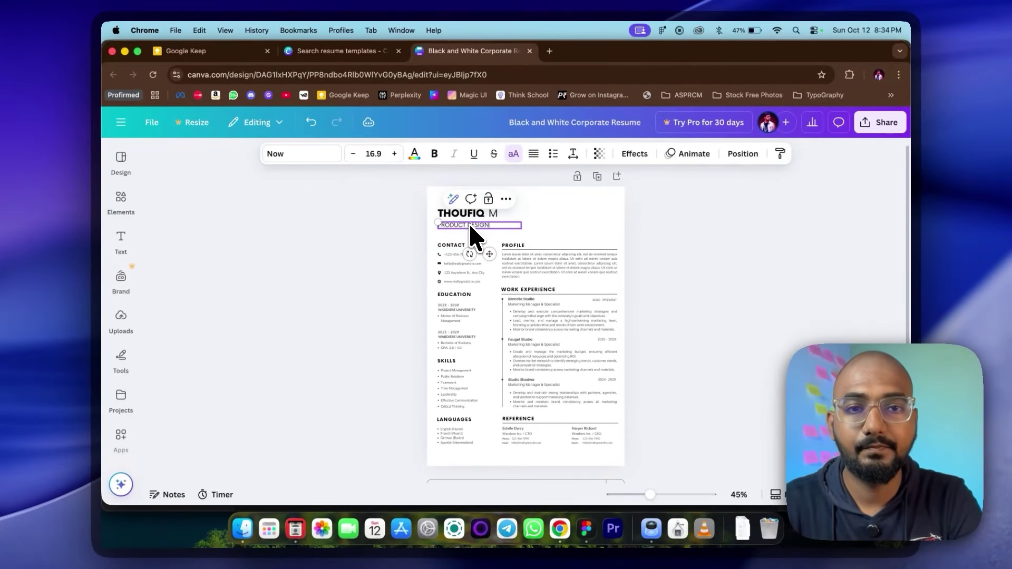
left_click(632, 226)
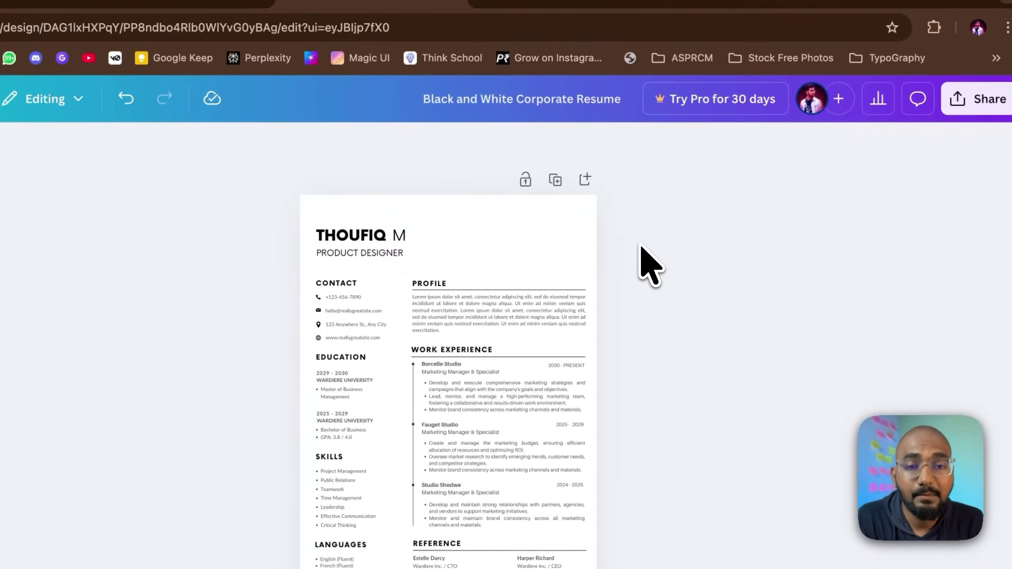
scroll(429, 350, "up", 2)
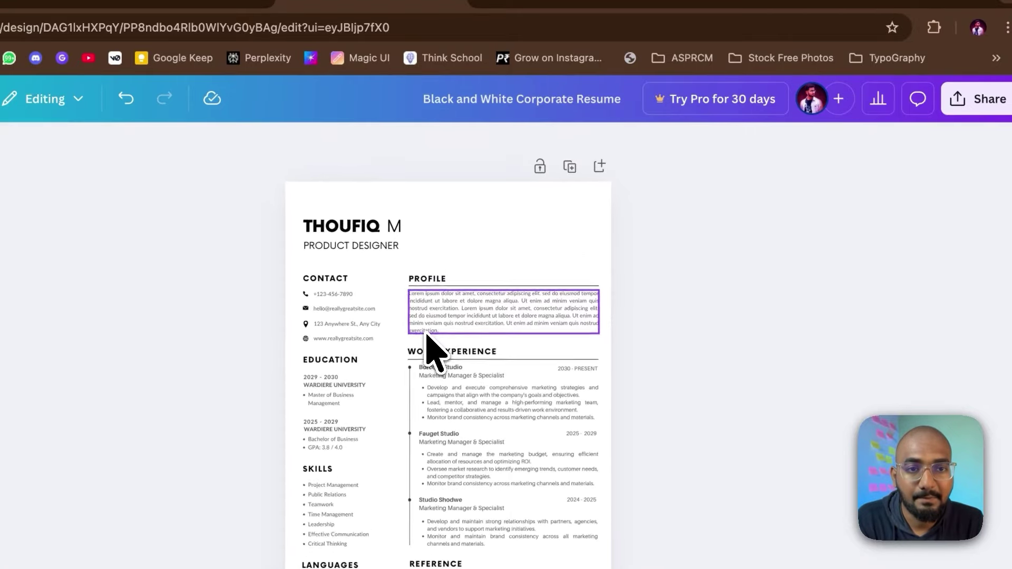
left_click(991, 103)
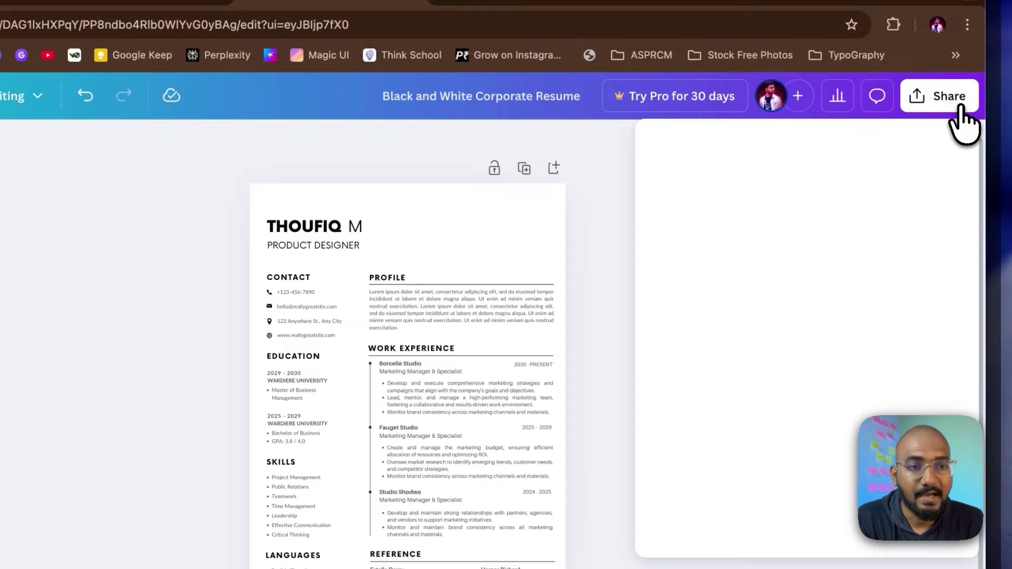